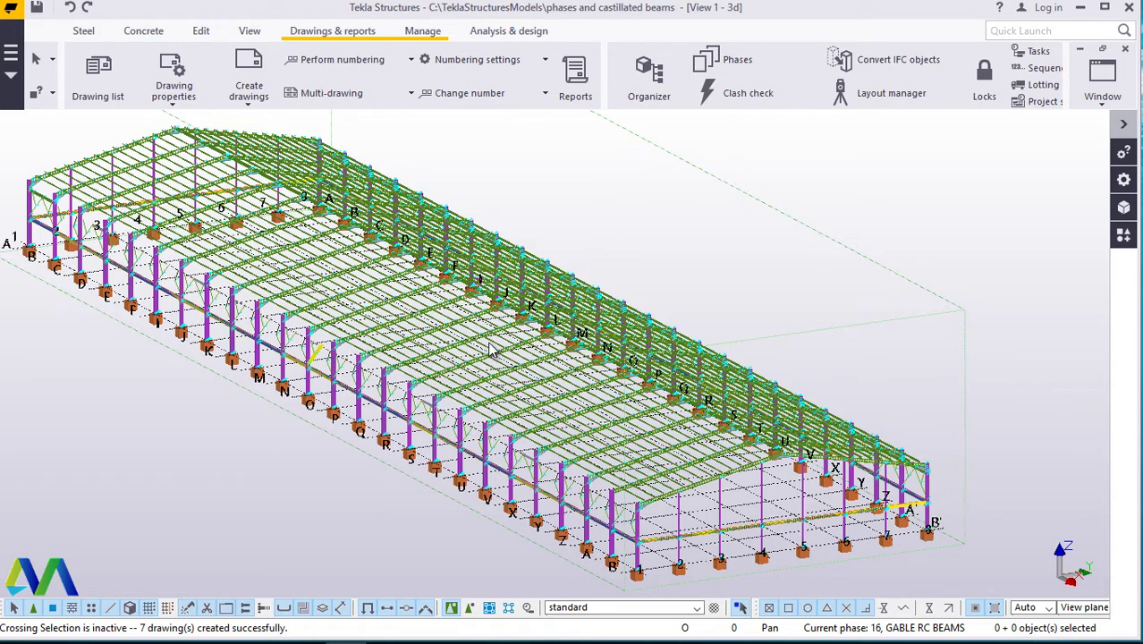
Step: Select all model objects belonging to the RAFTER BEAMS phase through the Phase Manager
{"action": "key", "text": "ctrl+1"}
{"action": "key", "text": "ctrl+4"}
{"action": "left_click", "coordinate": [423, 36]}
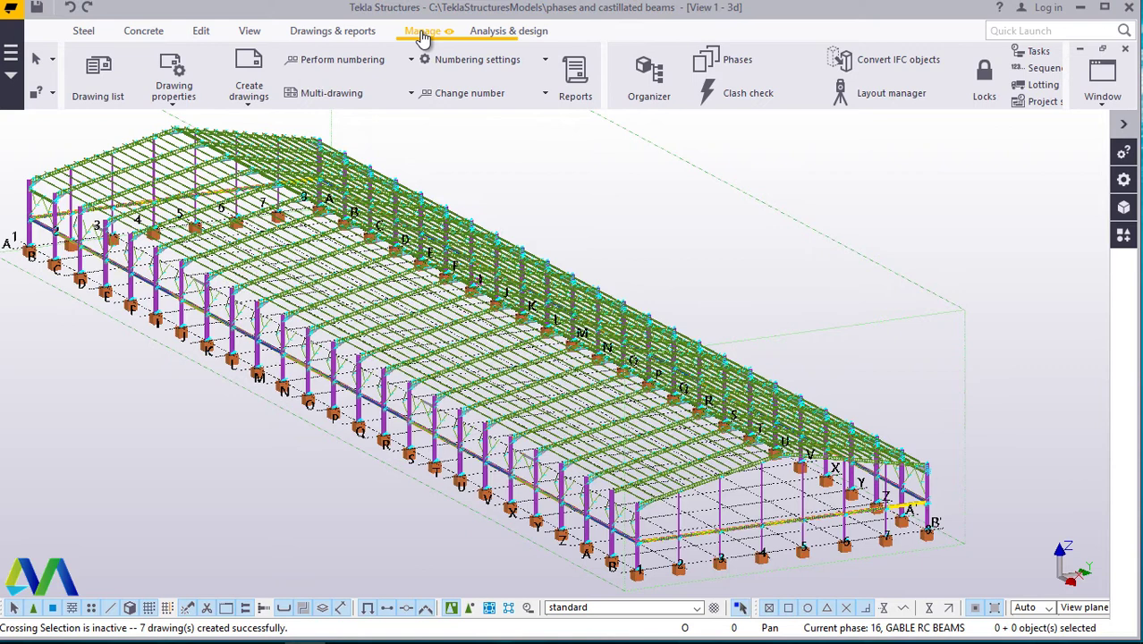
{"action": "left_click", "coordinate": [204, 68]}
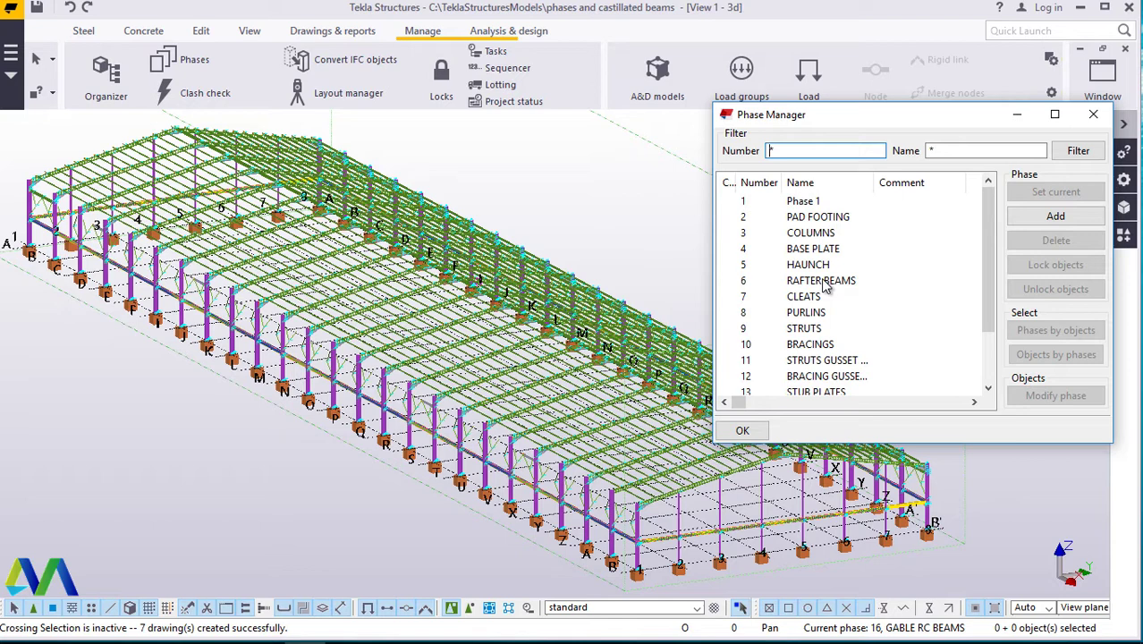
{"action": "left_click", "coordinate": [825, 282]}
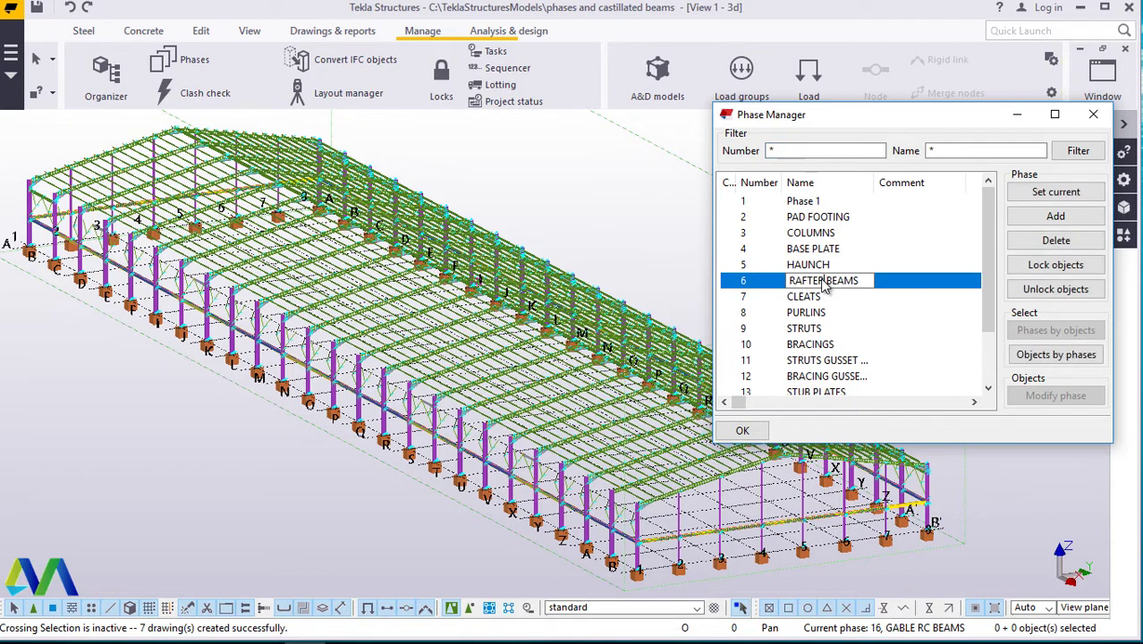
{"action": "left_click", "coordinate": [1056, 354]}
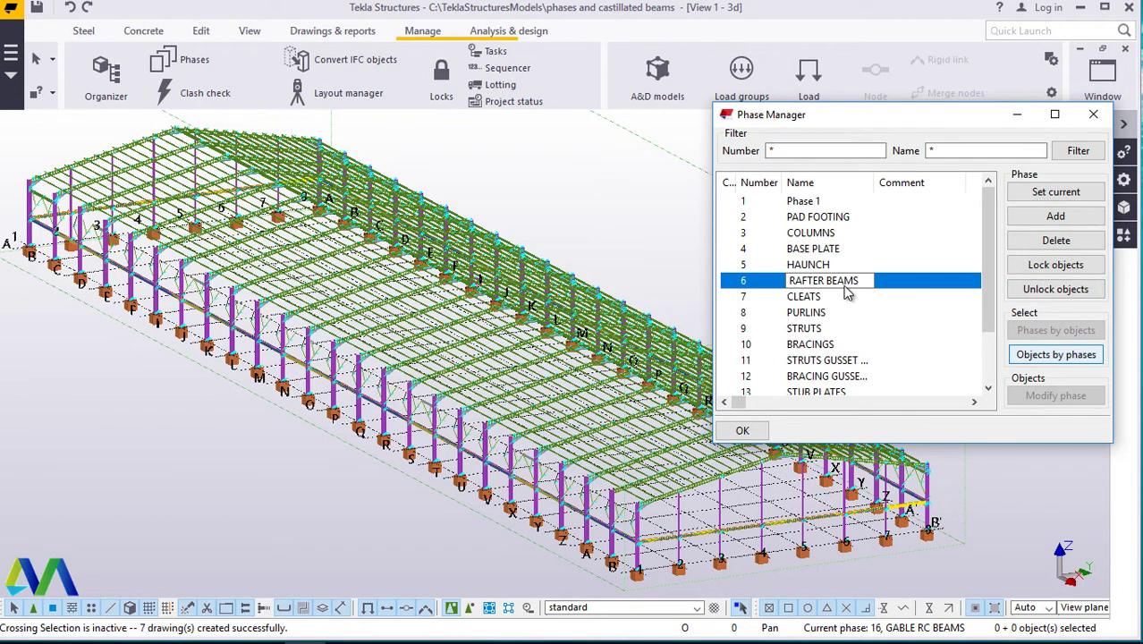
{"action": "left_click", "coordinate": [1046, 355]}
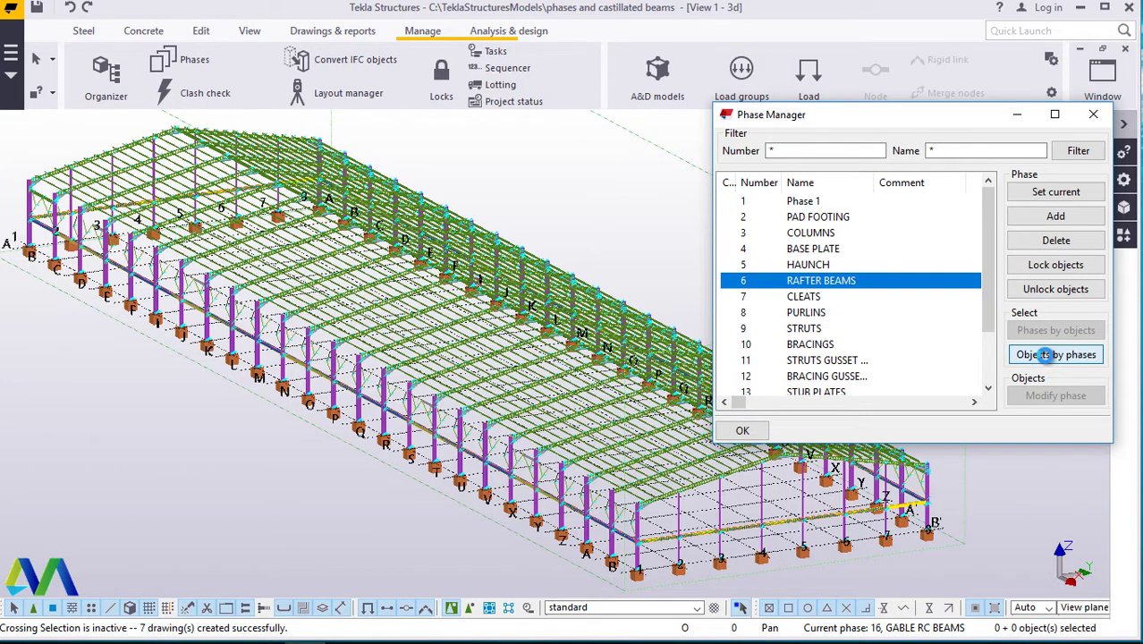
{"action": "left_click", "coordinate": [1046, 355]}
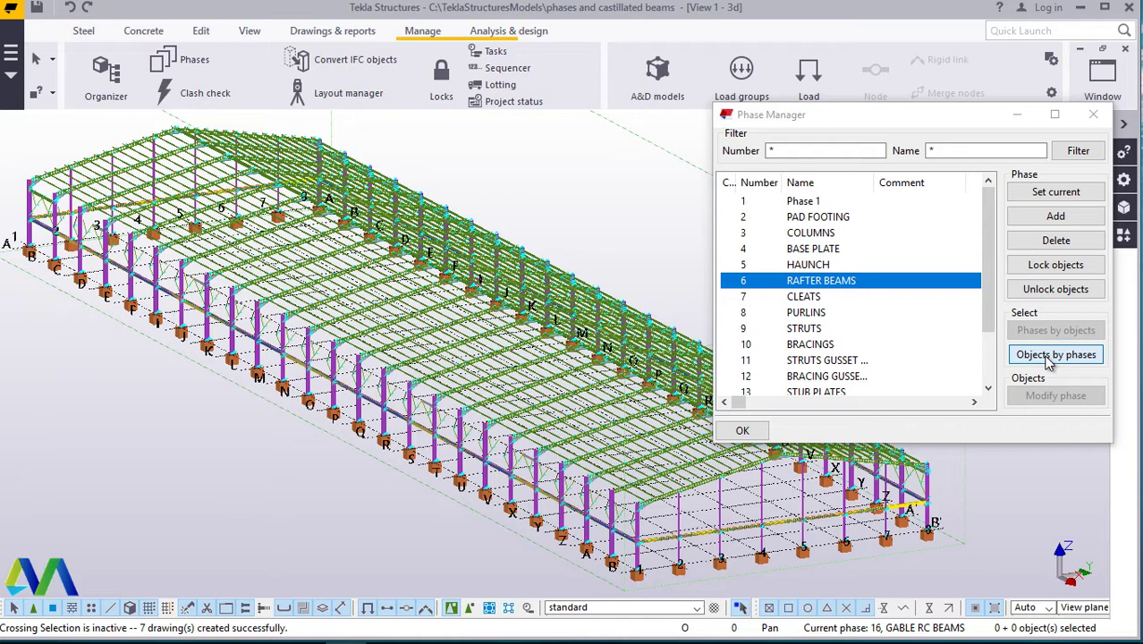
{"action": "left_click", "coordinate": [1049, 355]}
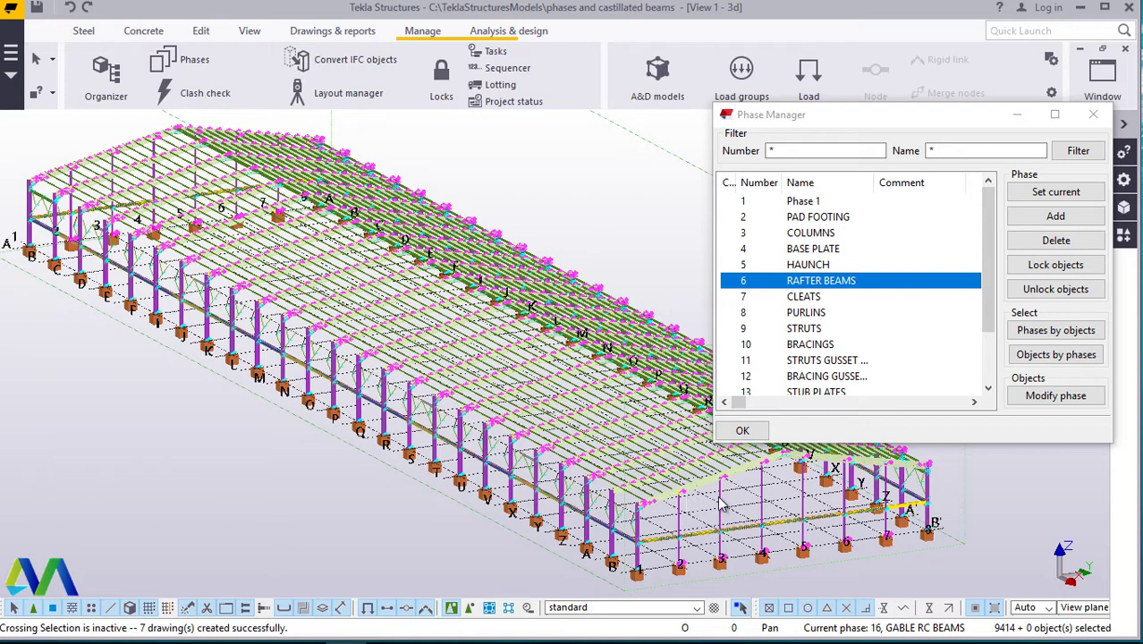
Step: Create assembly drawings for the selected rafter beam objects
{"action": "left_click", "coordinate": [333, 34]}
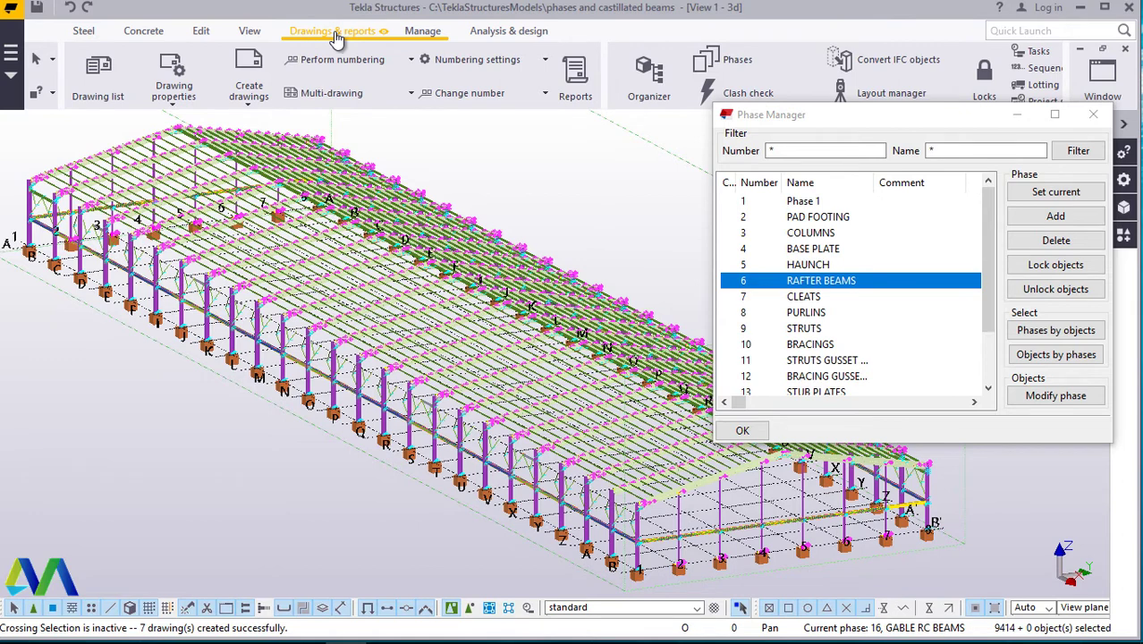
{"action": "left_click", "coordinate": [250, 93]}
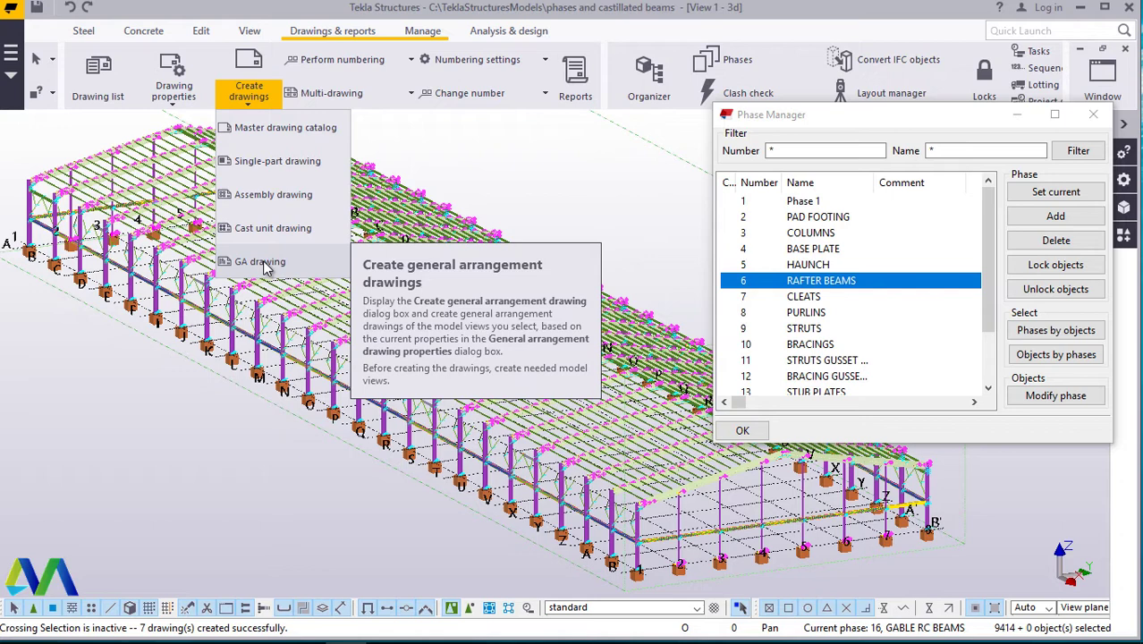
{"action": "left_click", "coordinate": [257, 190]}
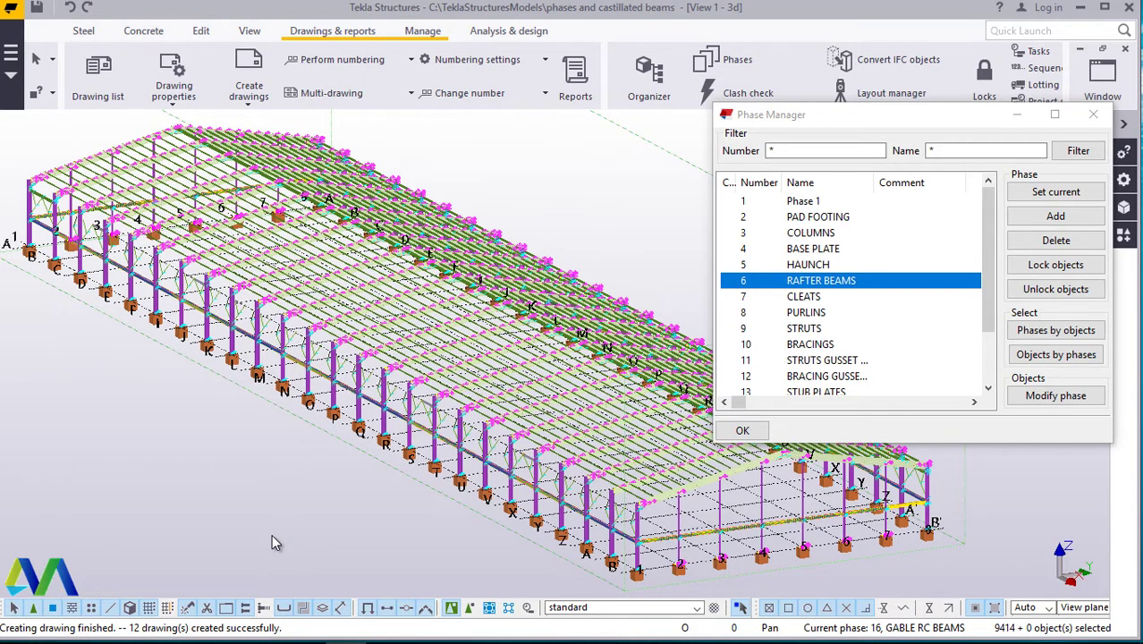
Step: Open the drawing list at full size and filter it to show only assembly drawings
{"action": "left_click", "coordinate": [94, 98]}
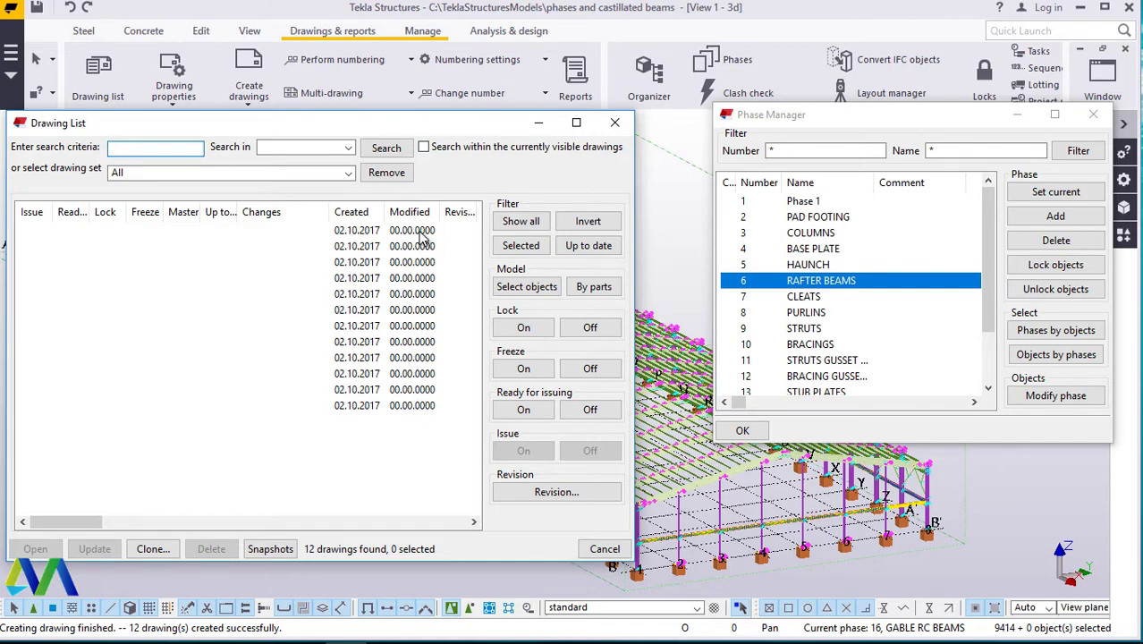
{"action": "left_click", "coordinate": [577, 124]}
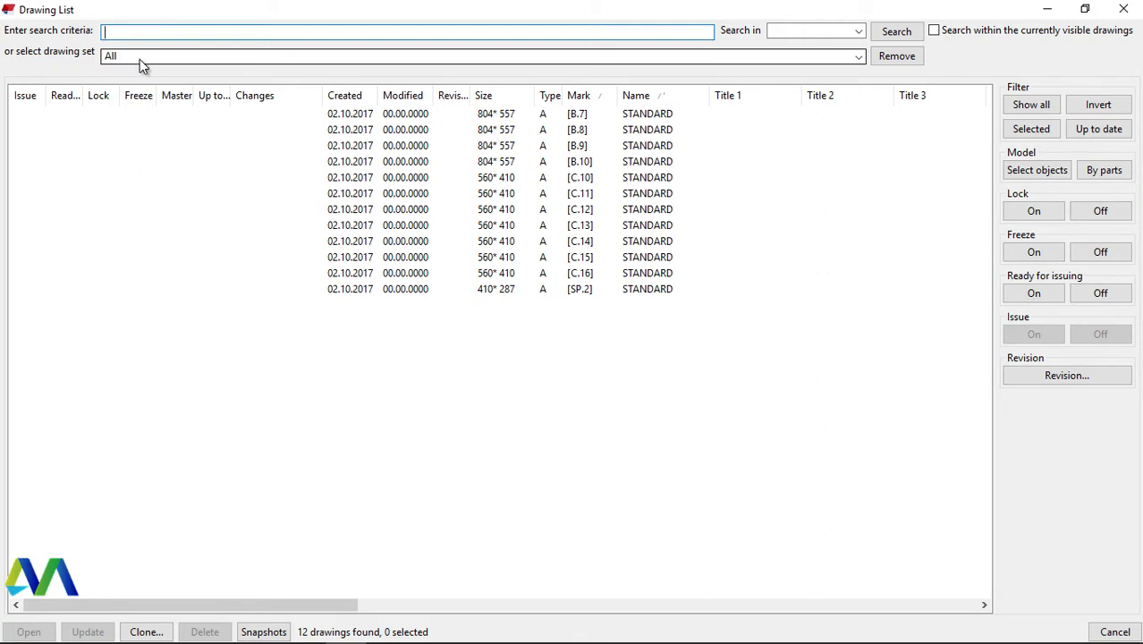
{"action": "left_click", "coordinate": [857, 60]}
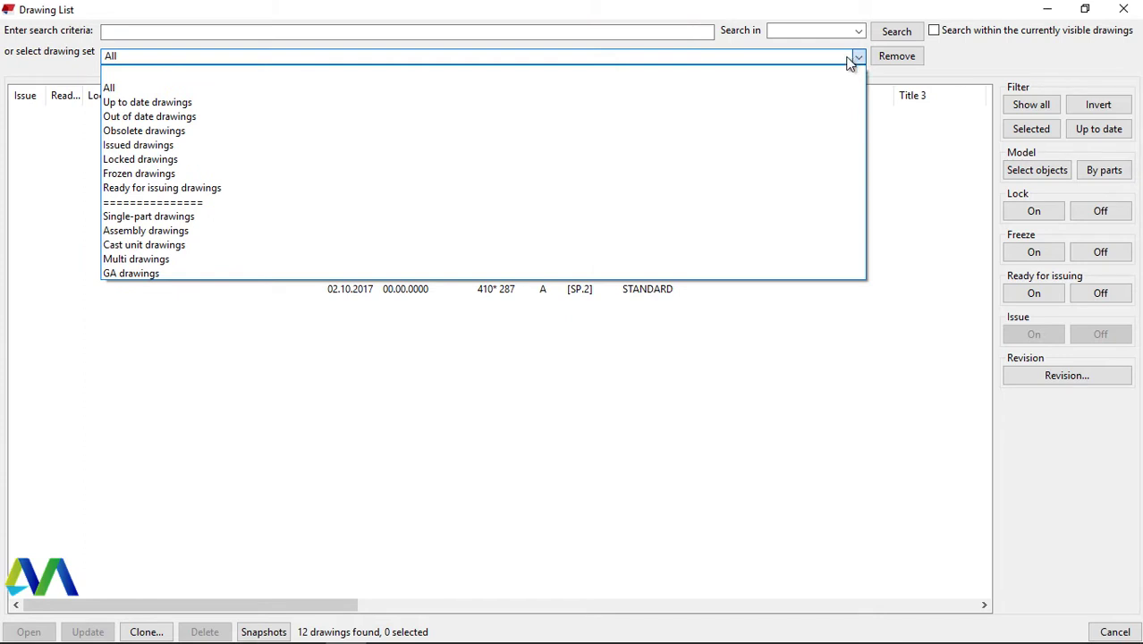
{"action": "left_click", "coordinate": [192, 216]}
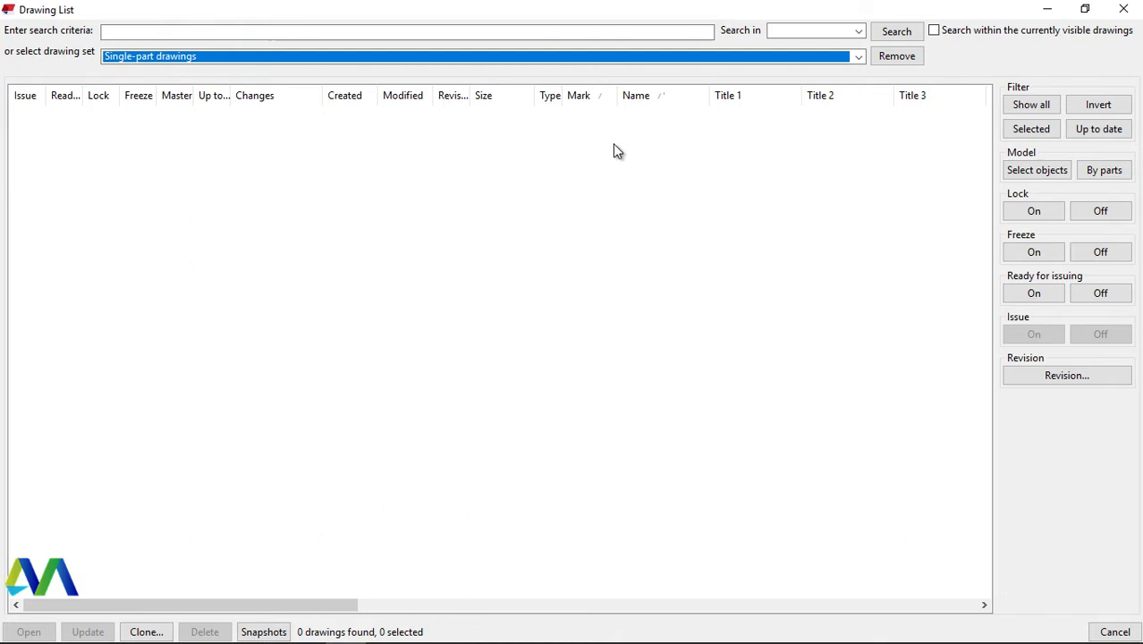
{"action": "left_click", "coordinate": [857, 59]}
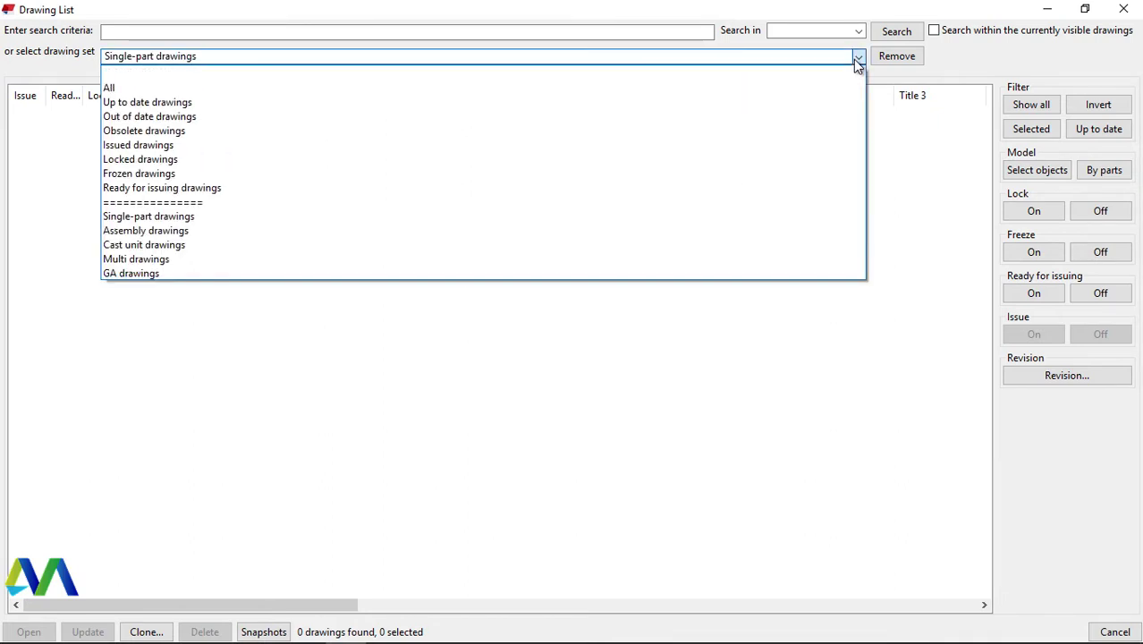
{"action": "left_click", "coordinate": [159, 259]}
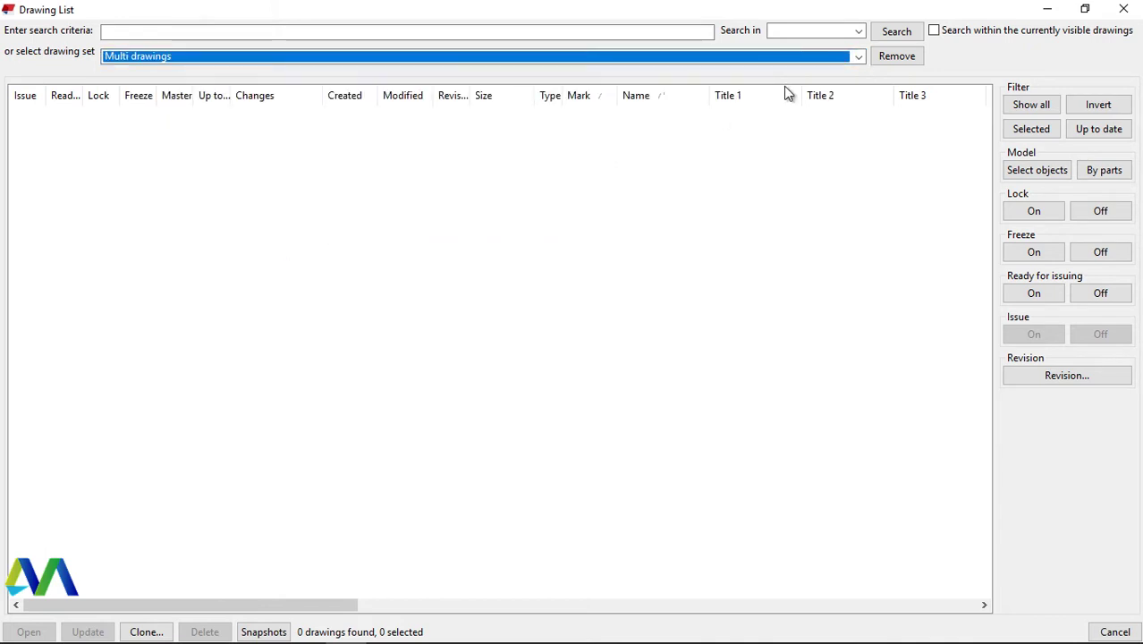
{"action": "left_click", "coordinate": [858, 56]}
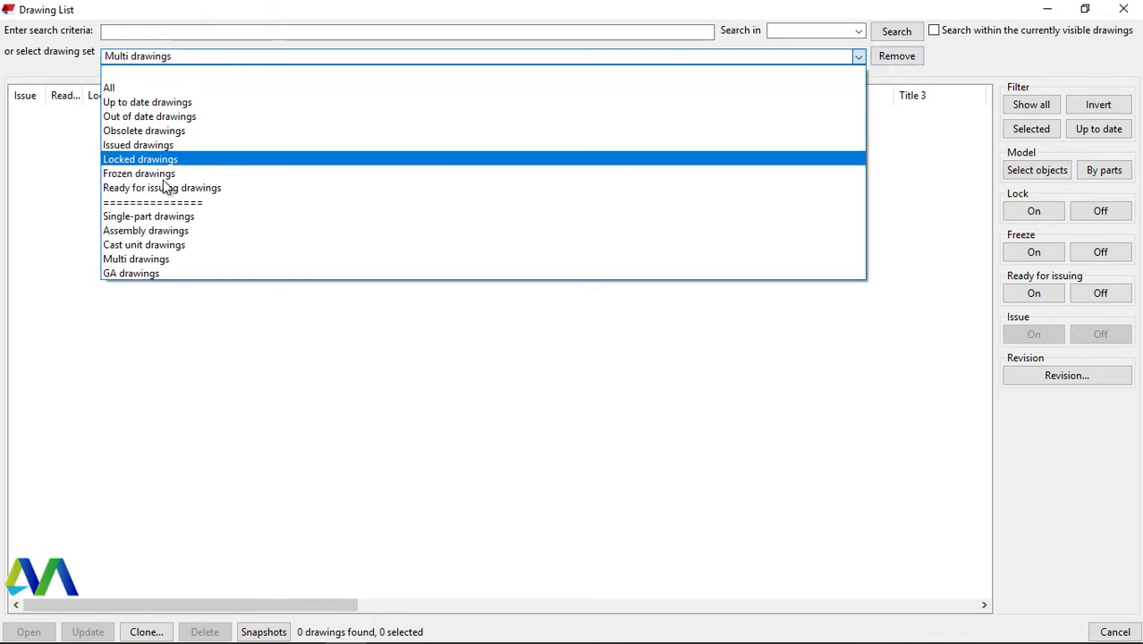
{"action": "left_click", "coordinate": [154, 230]}
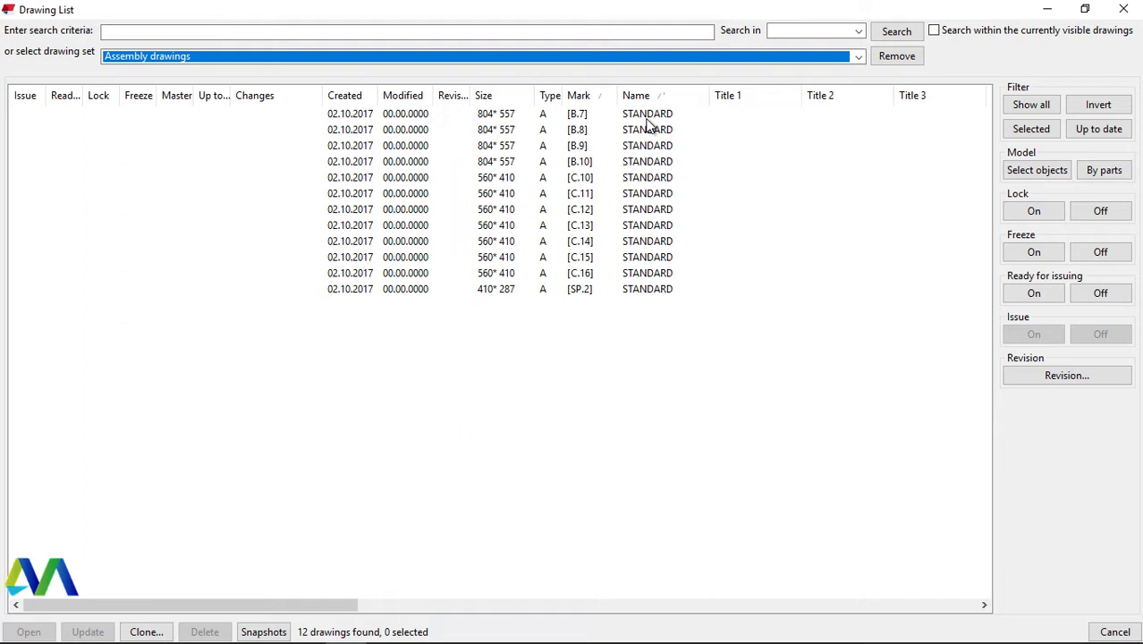
Step: Open the assembly drawing with mark B.7 and minimize the drawing list to reveal its sheet
{"action": "left_click", "coordinate": [639, 114]}
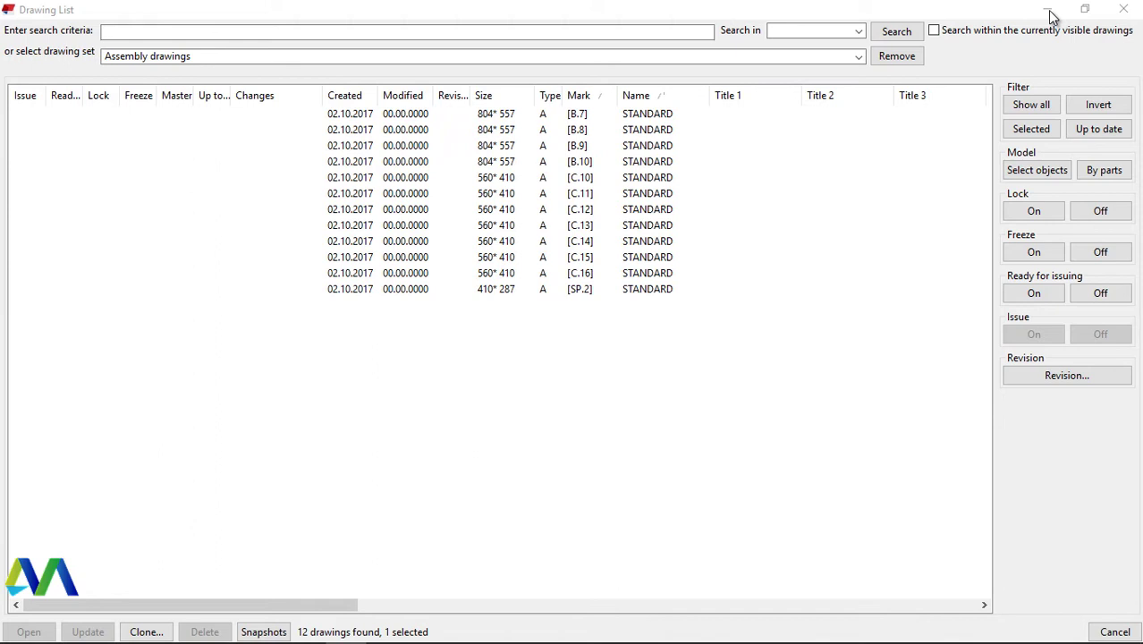
{"action": "left_click", "coordinate": [1052, 17]}
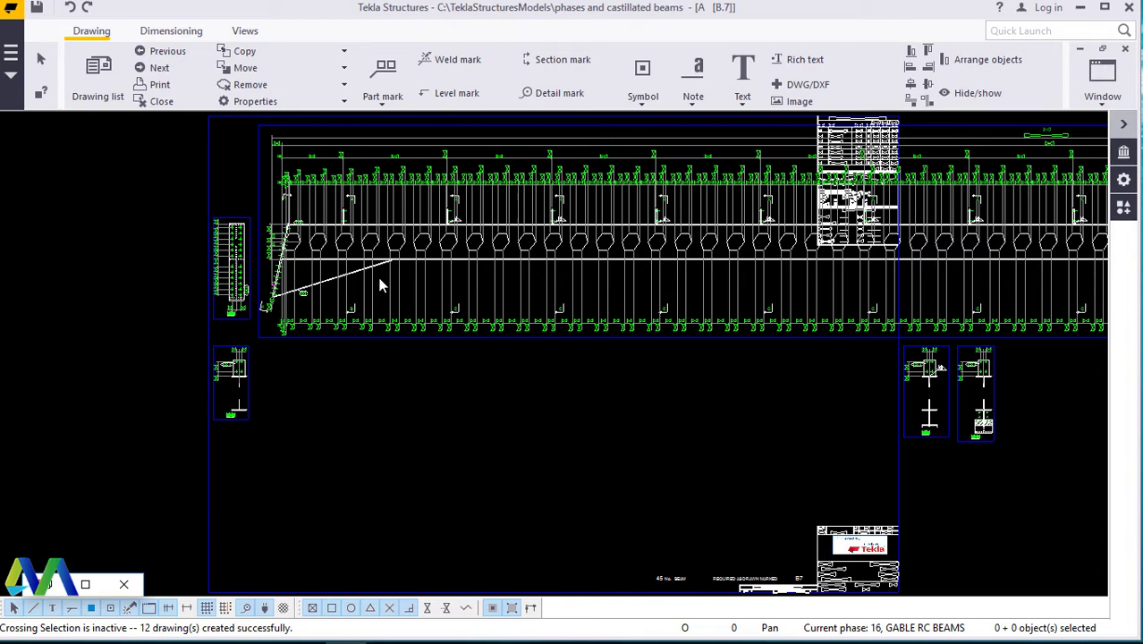
{"action": "scroll", "coordinate": [379, 284], "scroll_direction": "down", "scroll_amount": 1}
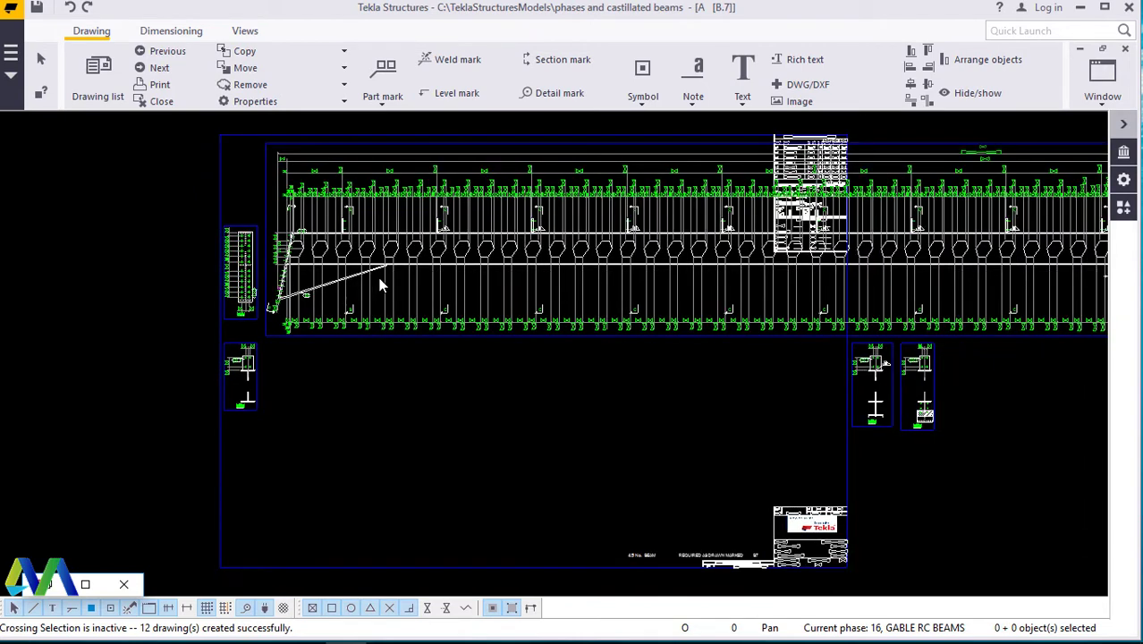
{"action": "scroll", "coordinate": [379, 284], "scroll_direction": "down", "scroll_amount": 1}
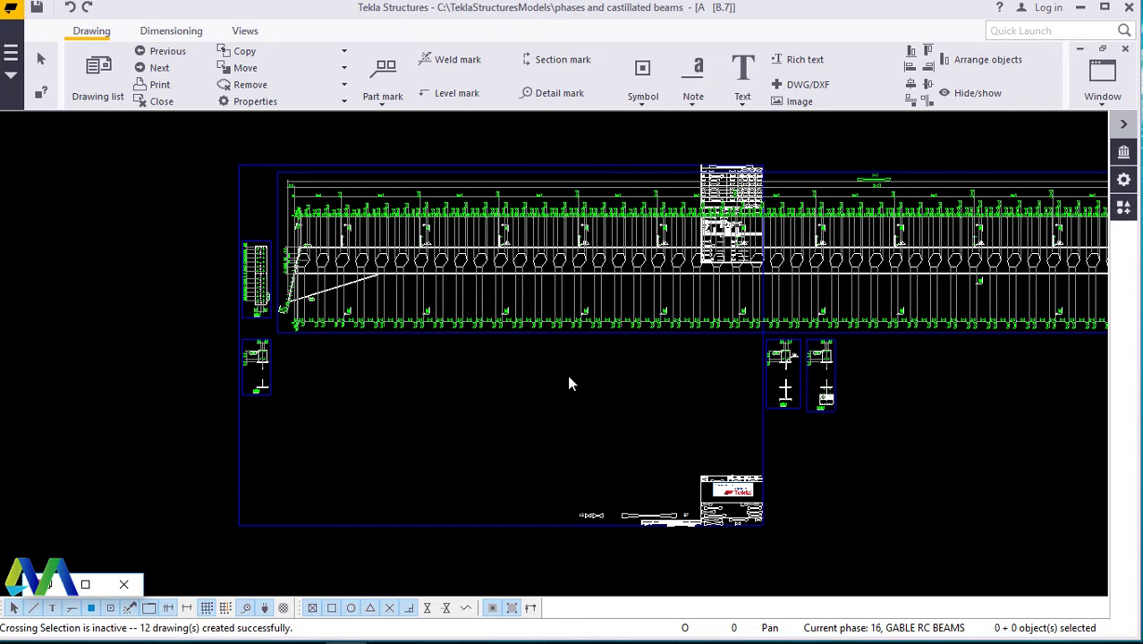
{"action": "scroll", "coordinate": [756, 471], "scroll_direction": "down", "scroll_amount": 1}
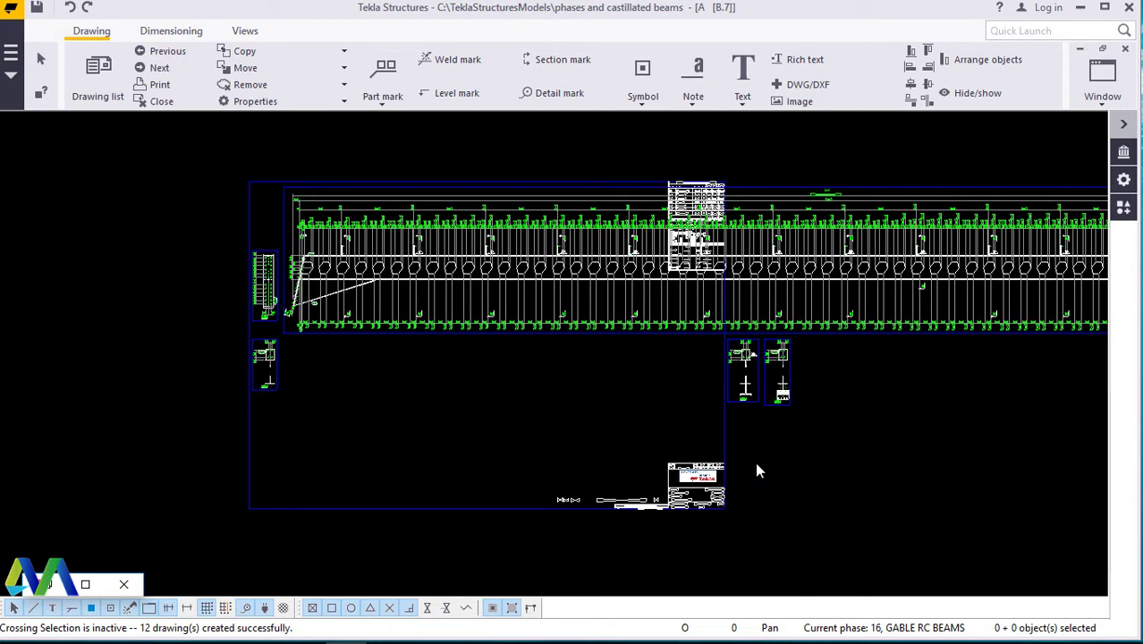
{"action": "scroll", "coordinate": [757, 470], "scroll_direction": "down", "scroll_amount": 1}
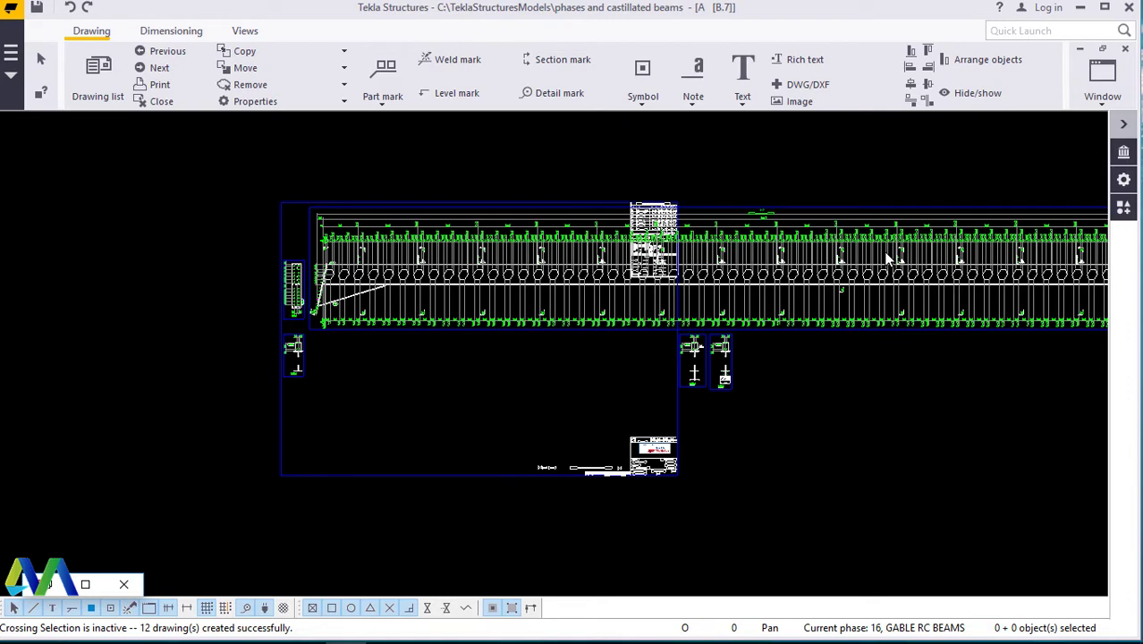
Step: Delete the dense dimension line locating the hexagonal openings above the beam in the front view
{"action": "scroll", "coordinate": [888, 259], "scroll_direction": "up", "scroll_amount": 1}
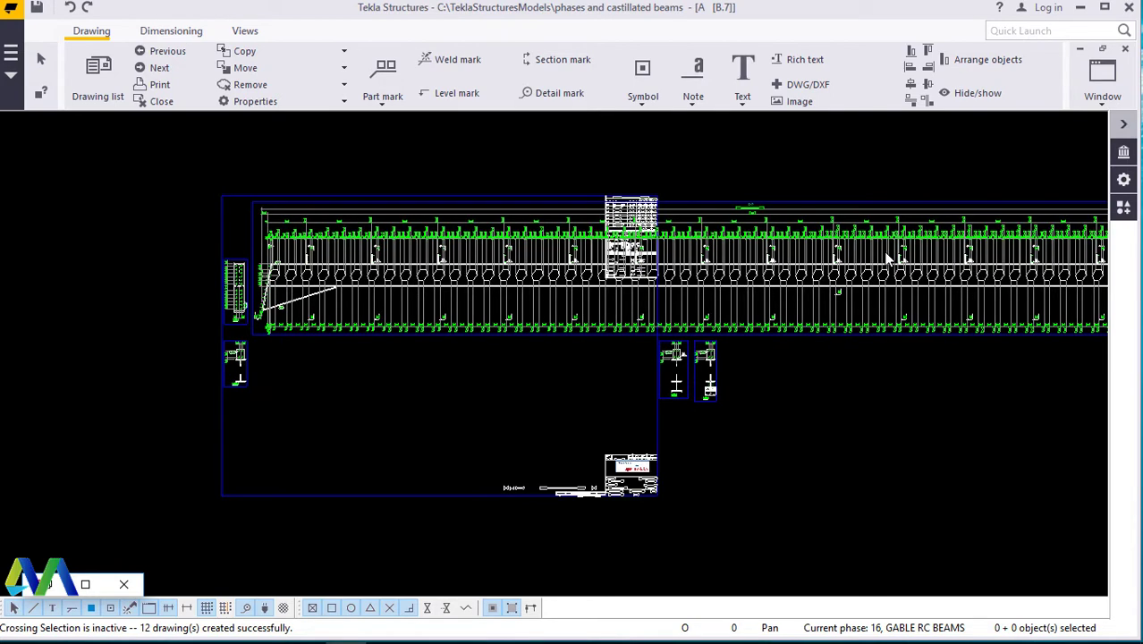
{"action": "scroll", "coordinate": [888, 258], "scroll_direction": "up", "scroll_amount": 2}
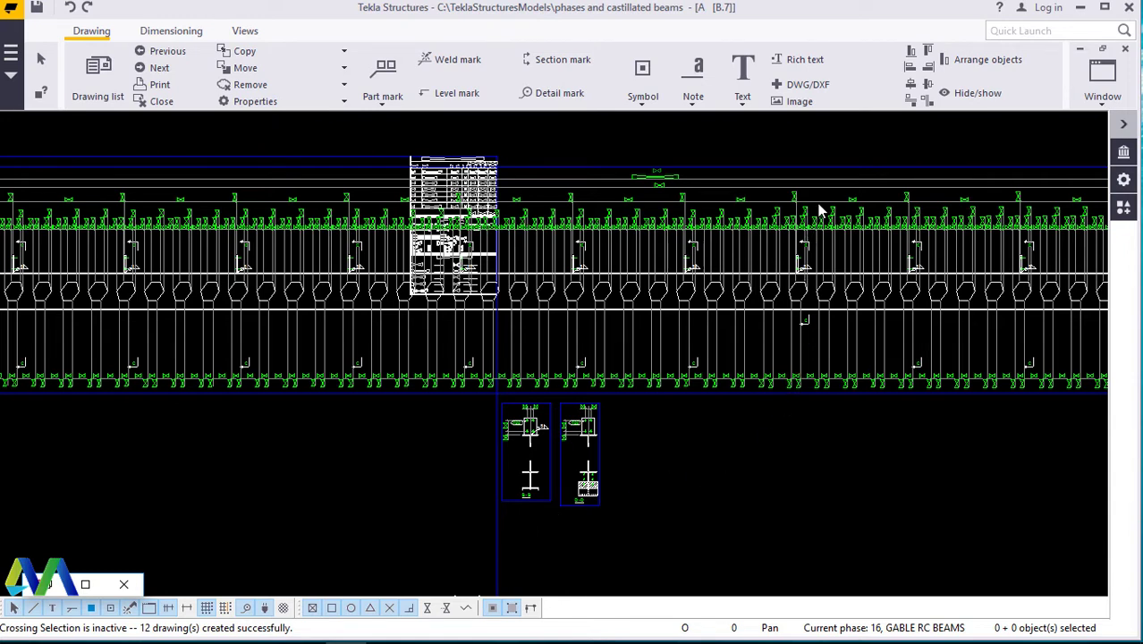
{"action": "scroll", "coordinate": [822, 210], "scroll_direction": "up", "scroll_amount": 1}
{"action": "scroll", "coordinate": [805, 223], "scroll_direction": "up", "scroll_amount": 5}
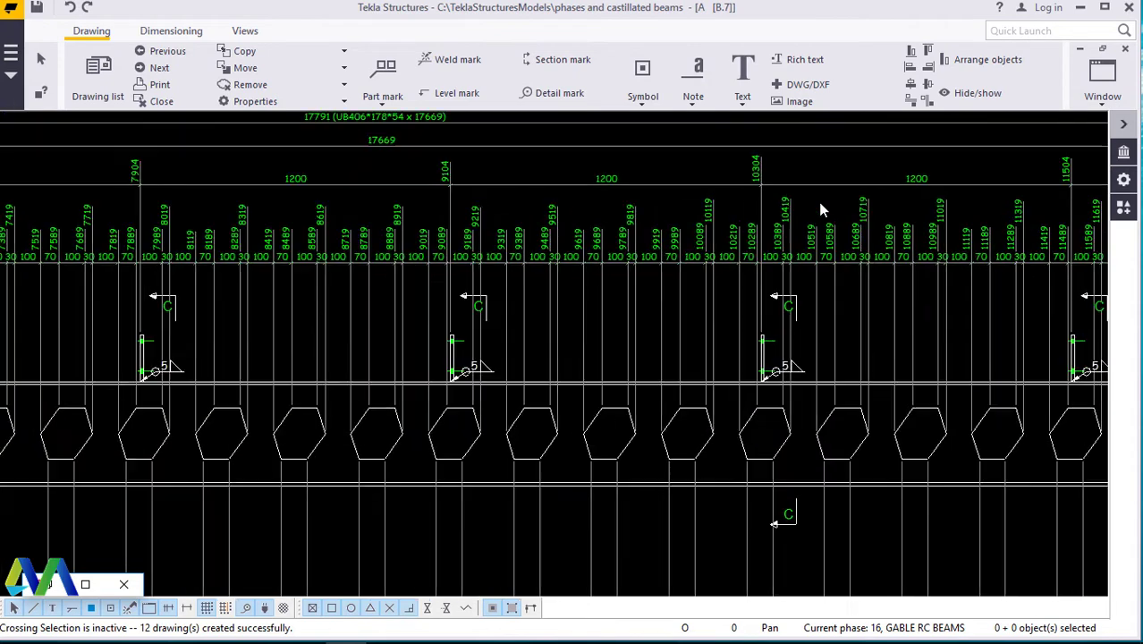
{"action": "scroll", "coordinate": [632, 278], "scroll_direction": "down", "scroll_amount": 1}
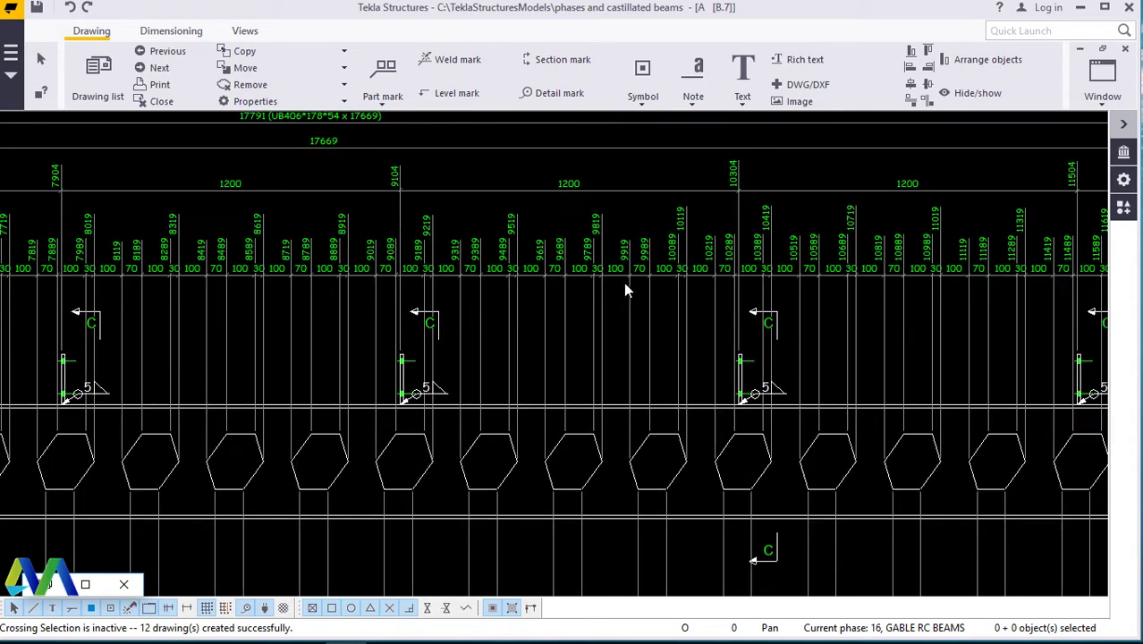
{"action": "scroll", "coordinate": [624, 282], "scroll_direction": "down", "scroll_amount": 1}
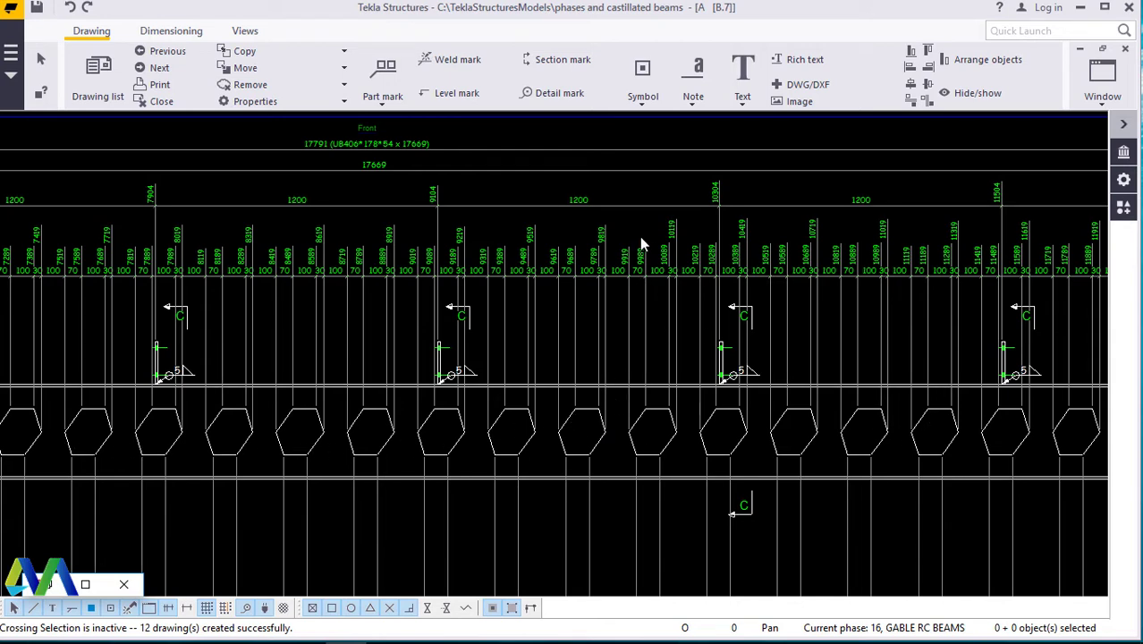
{"action": "left_click_drag", "start_coordinate": [642, 225], "coordinate": [559, 310]}
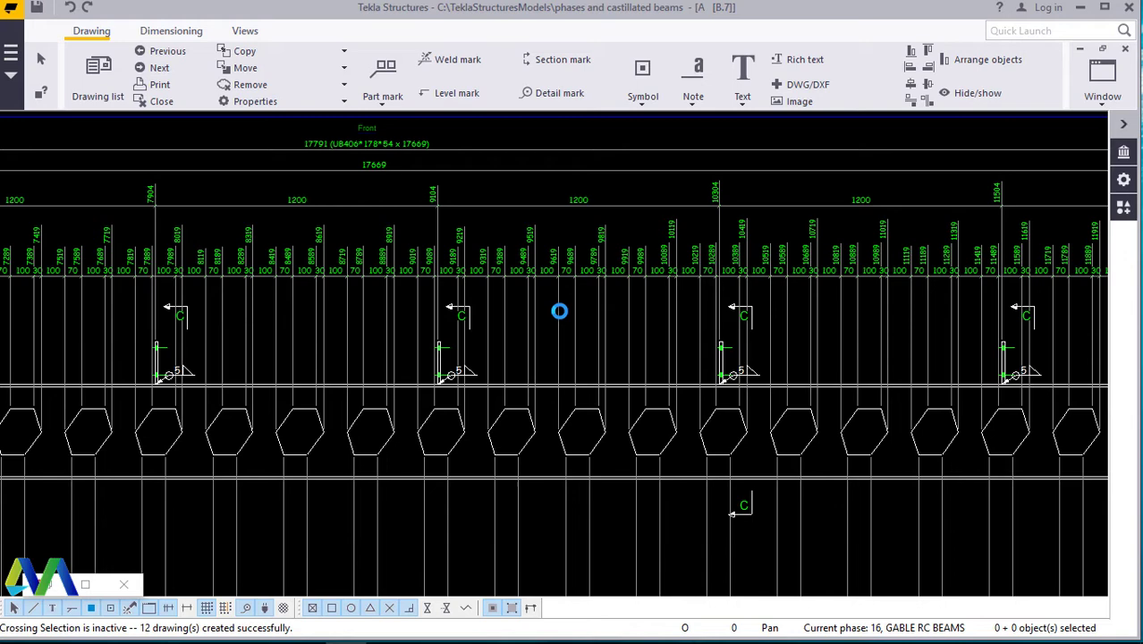
{"action": "left_click_drag", "start_coordinate": [595, 346], "coordinate": [623, 188]}
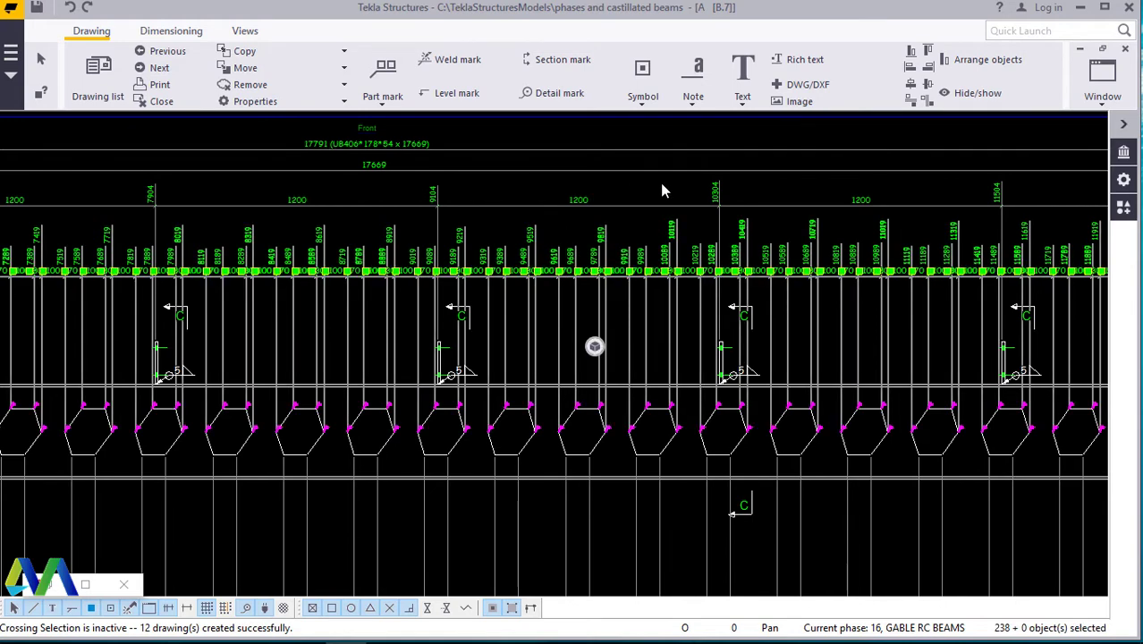
{"action": "right_click", "coordinate": [660, 186]}
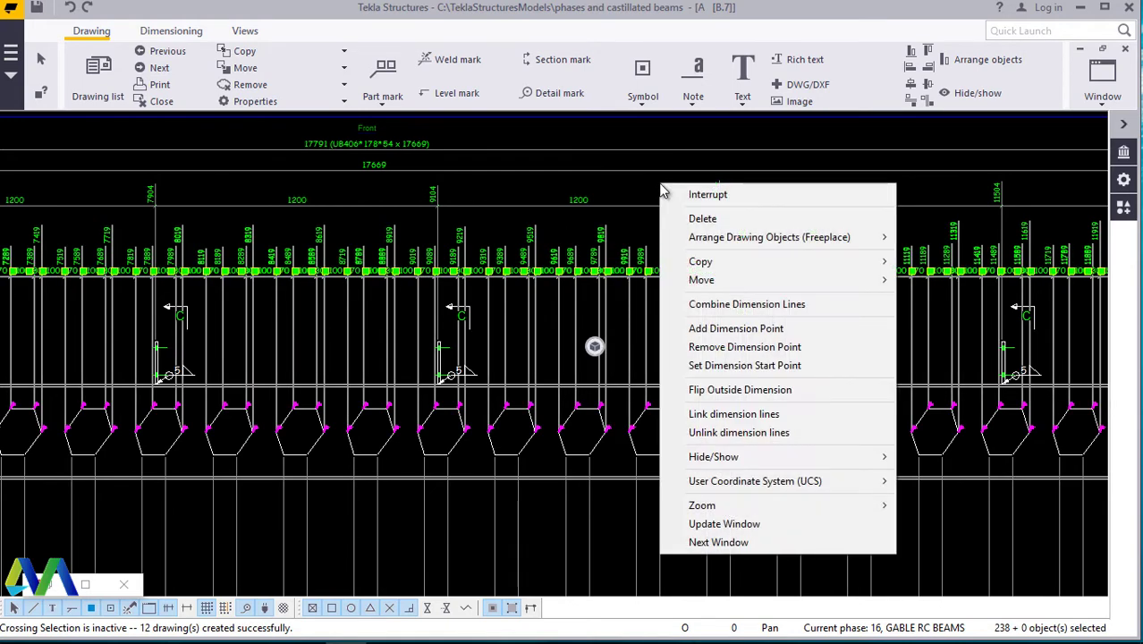
{"action": "left_click", "coordinate": [697, 220]}
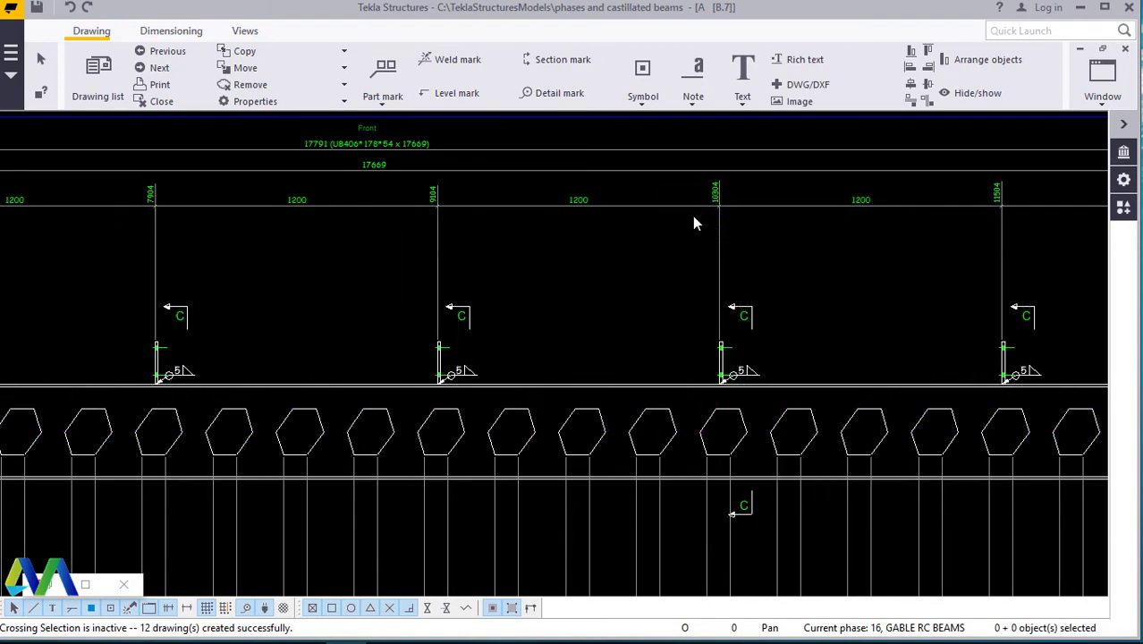
Step: Delete the dense dimension line below the beam that locates the hexagonal openings in the front view
{"action": "scroll", "coordinate": [638, 292], "scroll_direction": "down", "scroll_amount": 4}
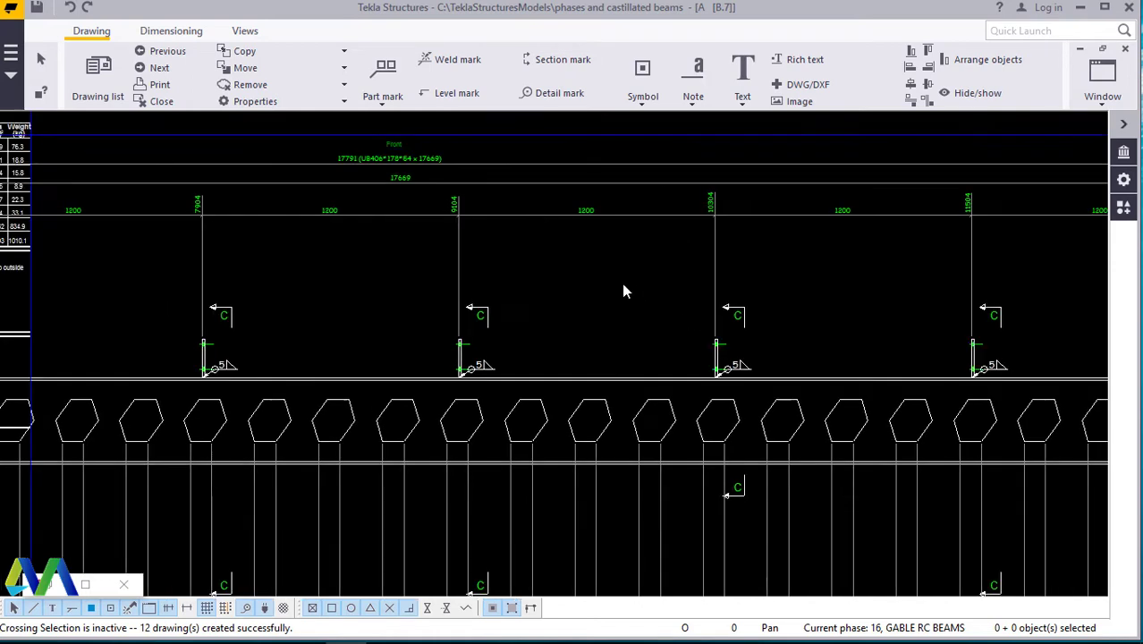
{"action": "scroll", "coordinate": [627, 312], "scroll_direction": "down", "scroll_amount": 1}
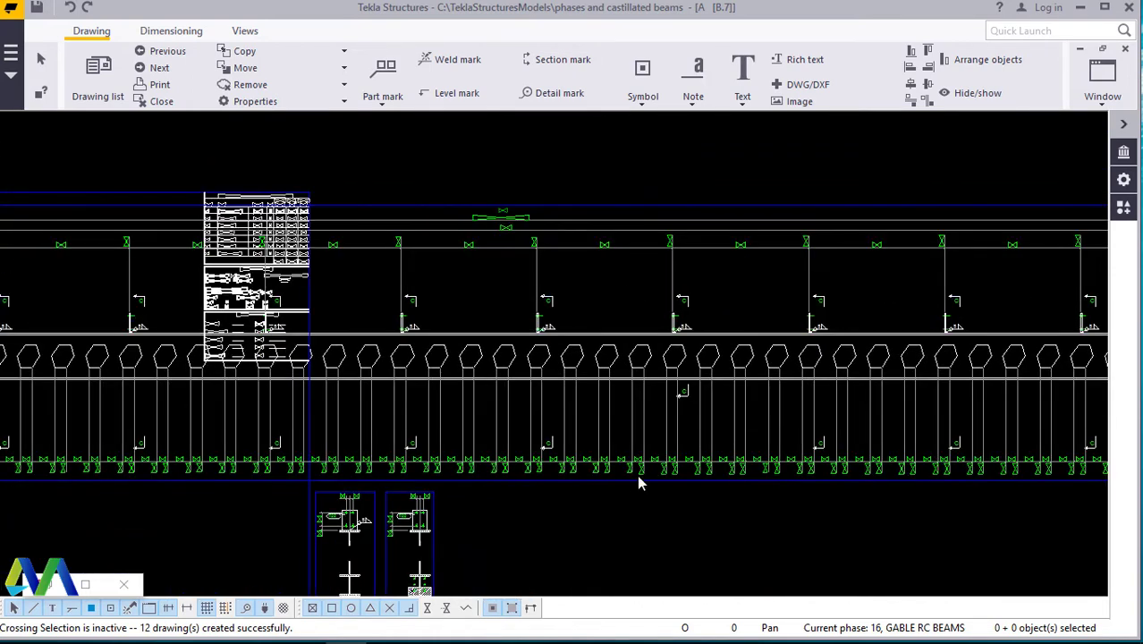
{"action": "scroll", "coordinate": [652, 467], "scroll_direction": "up", "scroll_amount": 3}
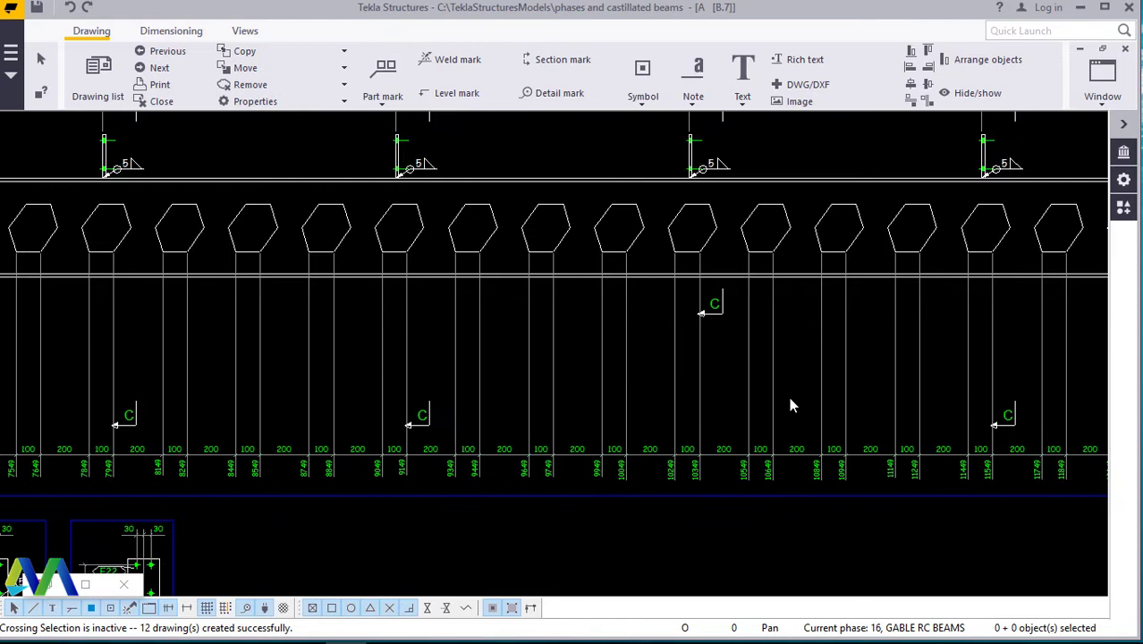
{"action": "left_click_drag", "start_coordinate": [803, 387], "coordinate": [517, 425]}
{"action": "right_click", "coordinate": [496, 360]}
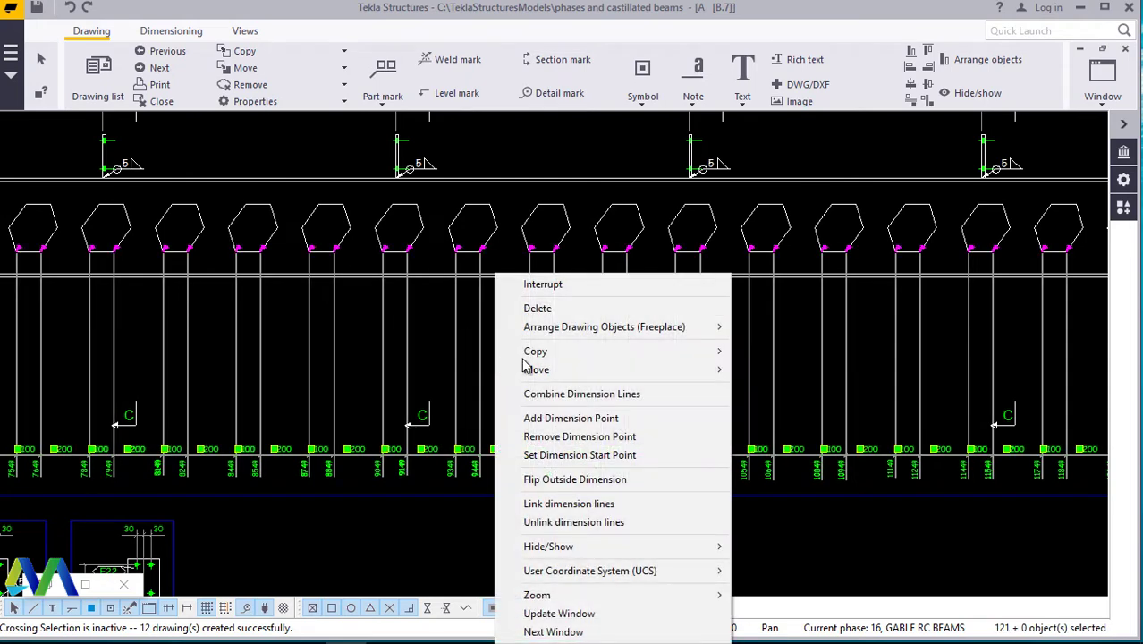
{"action": "left_click", "coordinate": [547, 311]}
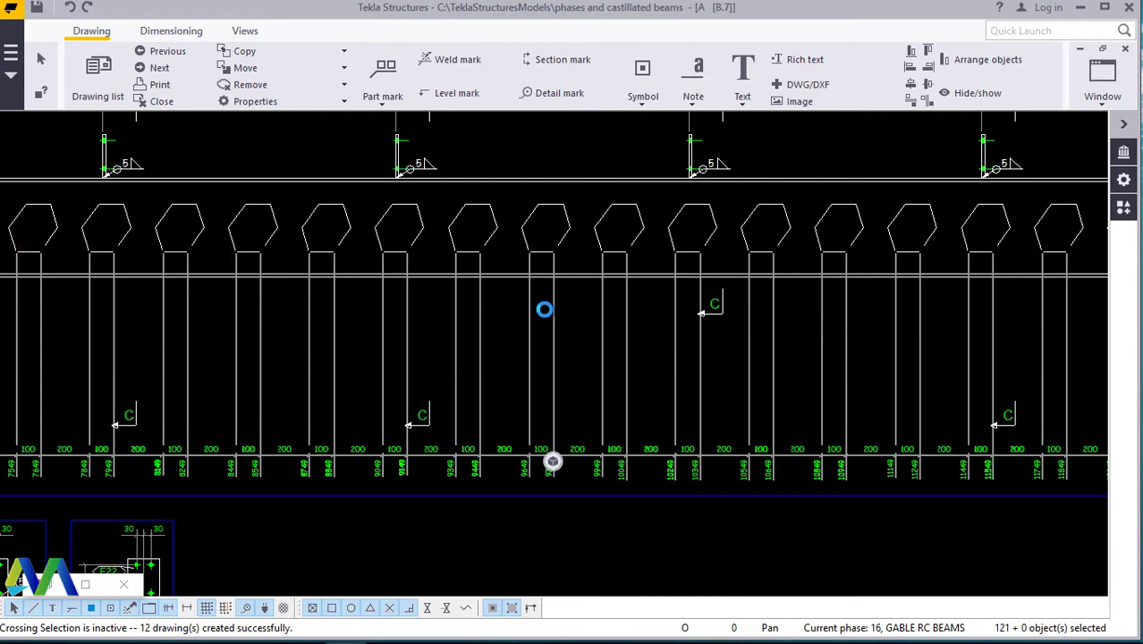
Step: Change the straight dimension type of the 1200 cleat spacing line above the beam to relative dimensions without running totals
{"action": "scroll", "coordinate": [531, 415], "scroll_direction": "down", "scroll_amount": 2}
{"action": "scroll", "coordinate": [532, 413], "scroll_direction": "down", "scroll_amount": 3}
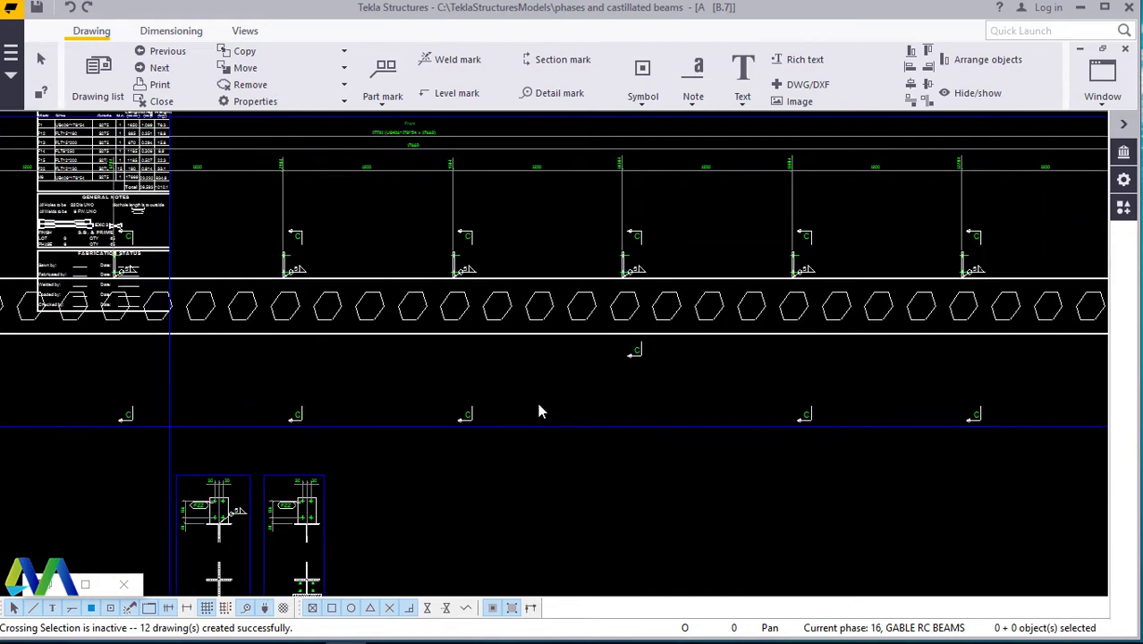
{"action": "scroll", "coordinate": [568, 224], "scroll_direction": "down", "scroll_amount": 1}
{"action": "scroll", "coordinate": [582, 240], "scroll_direction": "up", "scroll_amount": 1}
{"action": "scroll", "coordinate": [548, 382], "scroll_direction": "up", "scroll_amount": 3}
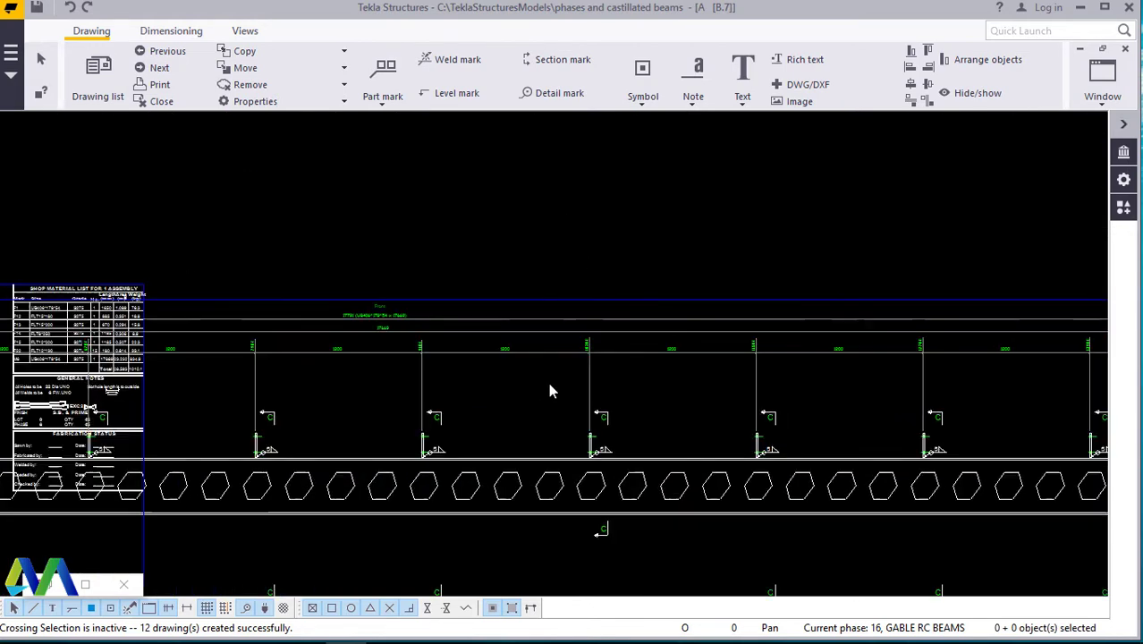
{"action": "scroll", "coordinate": [537, 343], "scroll_direction": "up", "scroll_amount": 3}
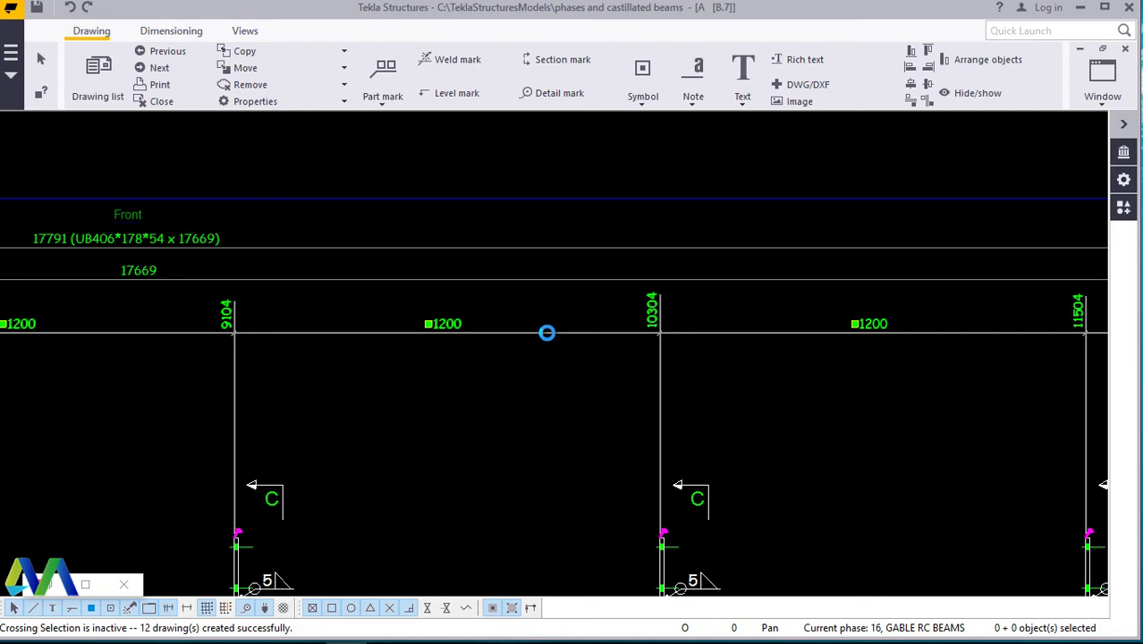
{"action": "double_click", "coordinate": [546, 331]}
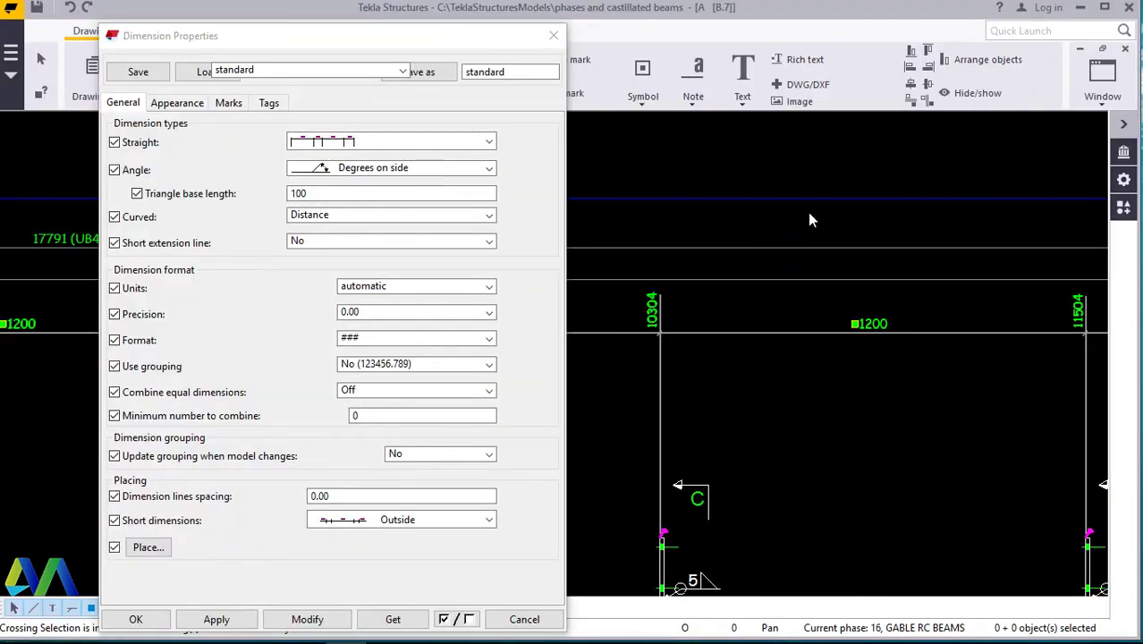
{"action": "scroll", "coordinate": [920, 309], "scroll_direction": "down", "scroll_amount": 2}
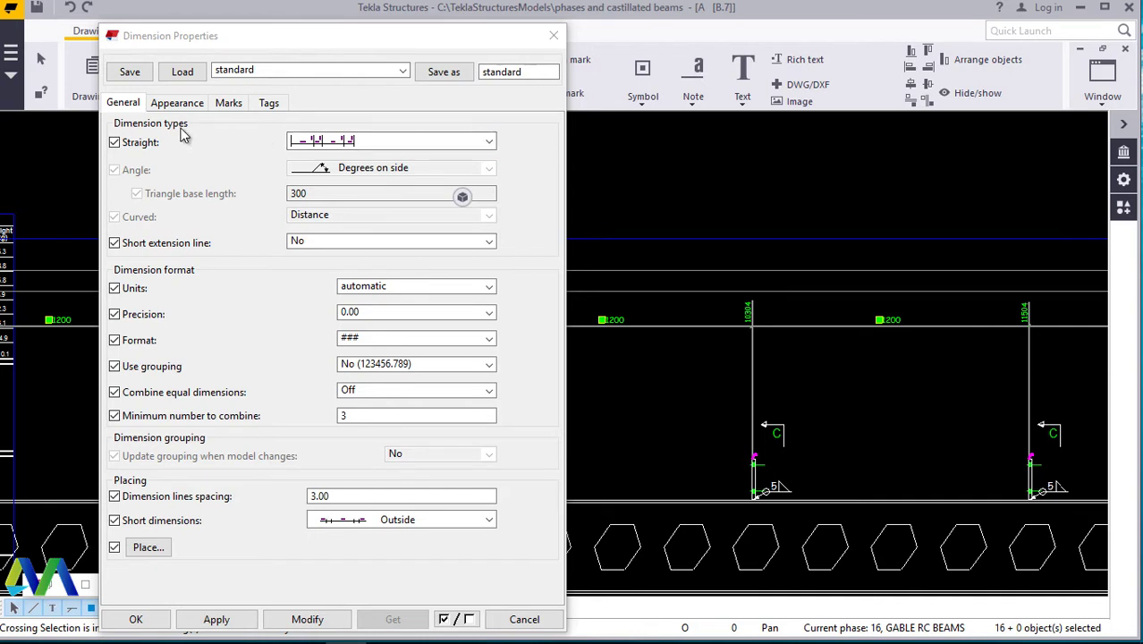
{"action": "left_click", "coordinate": [489, 144]}
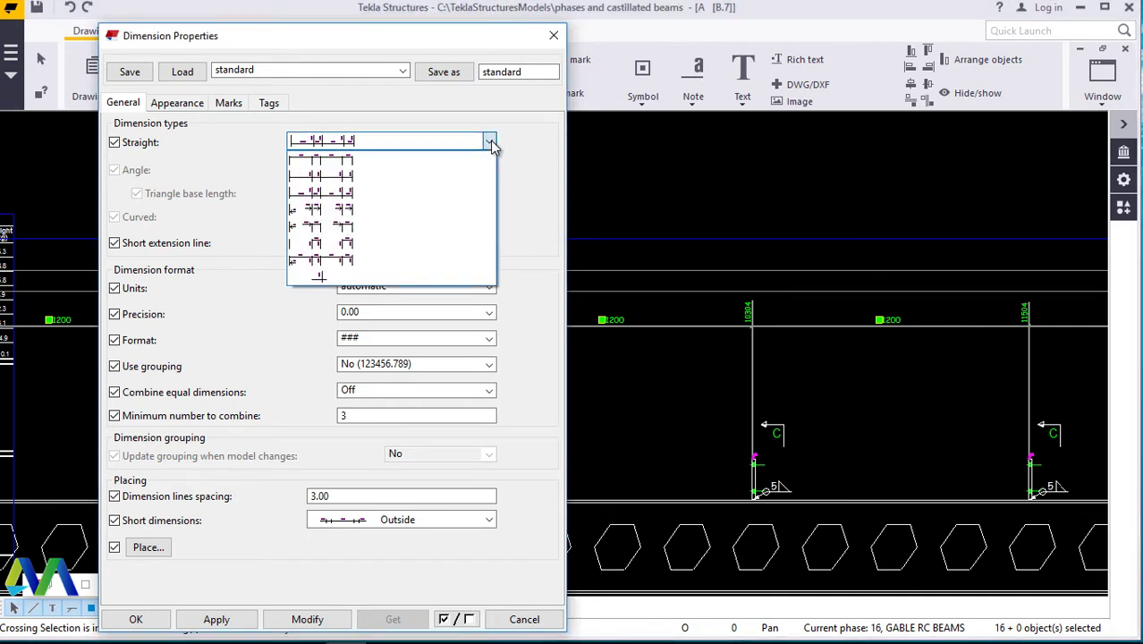
{"action": "left_click", "coordinate": [324, 160]}
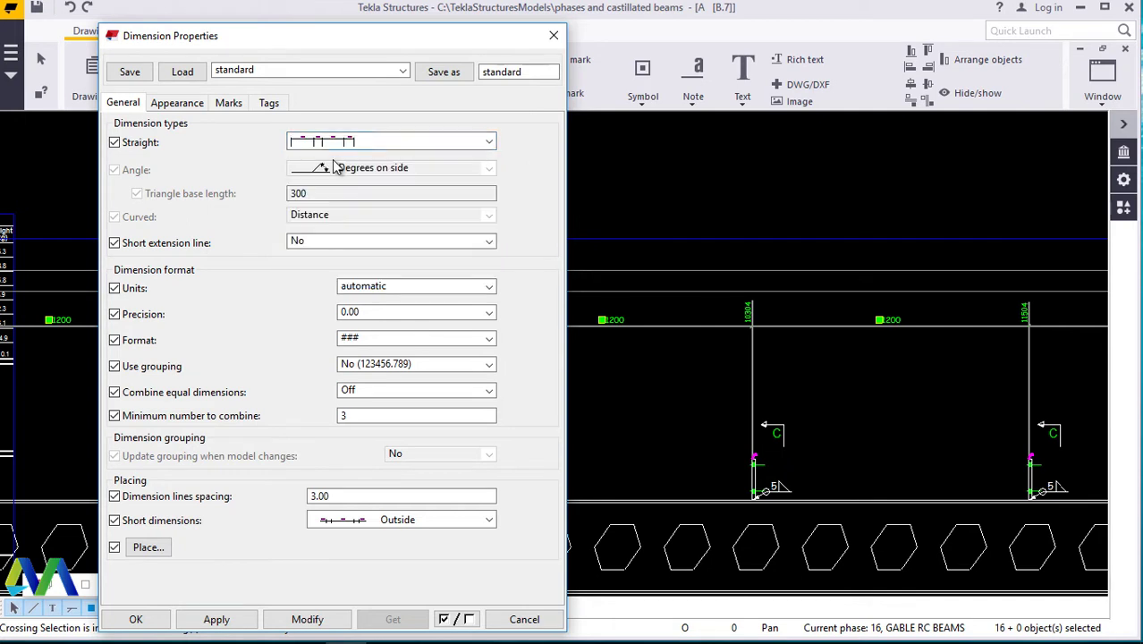
{"action": "left_click", "coordinate": [304, 619]}
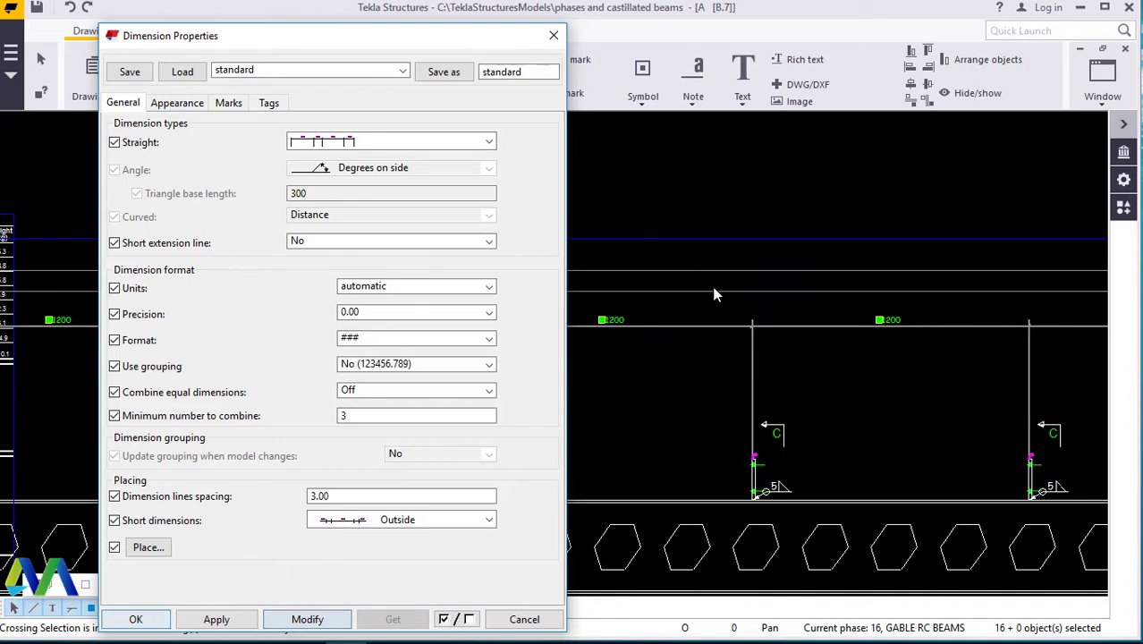
{"action": "key", "text": "Escape"}
Step: Move the 1200 cleat spacing dimension line down closer to the beam in the front view
{"action": "scroll", "coordinate": [622, 326], "scroll_direction": "up", "scroll_amount": 5}
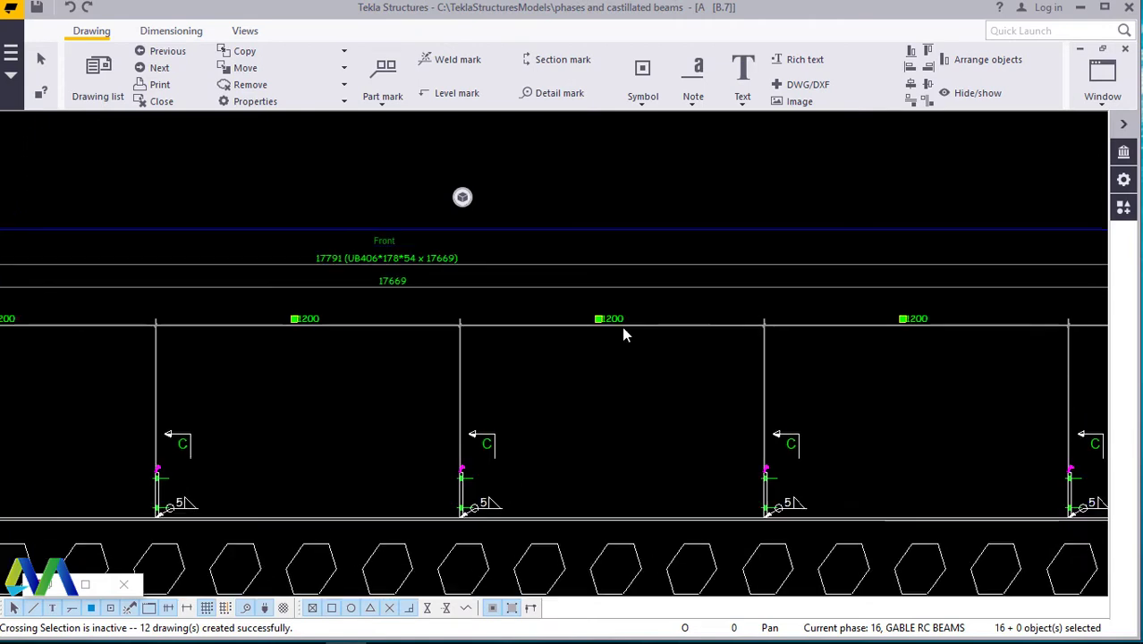
{"action": "scroll", "coordinate": [561, 288], "scroll_direction": "down", "scroll_amount": 2}
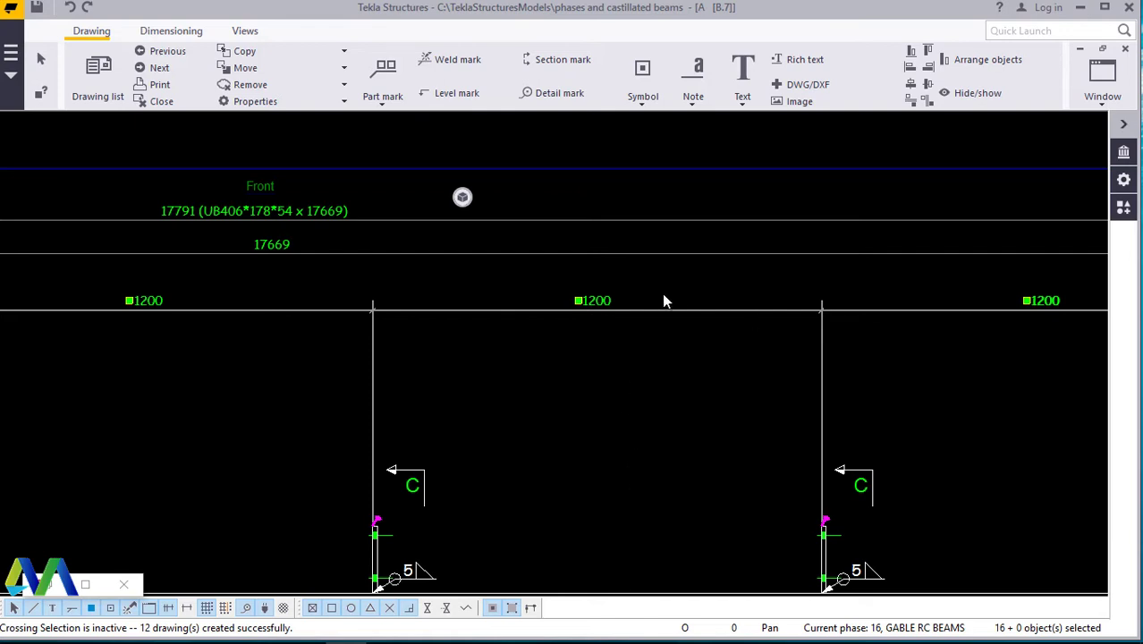
{"action": "scroll", "coordinate": [572, 322], "scroll_direction": "down", "scroll_amount": 4}
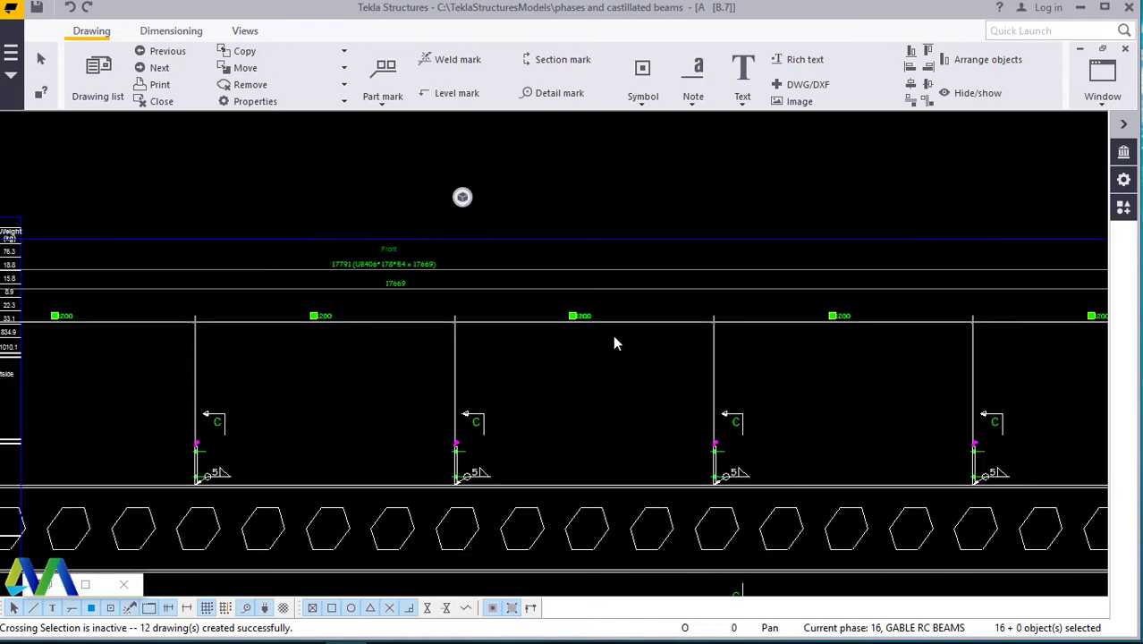
{"action": "mouse_move", "coordinate": [643, 370]}
{"action": "left_mouse_down"}
{"action": "mouse_move", "coordinate": [642, 403]}
{"action": "mouse_move", "coordinate": [638, 366]}
{"action": "left_mouse_up"}
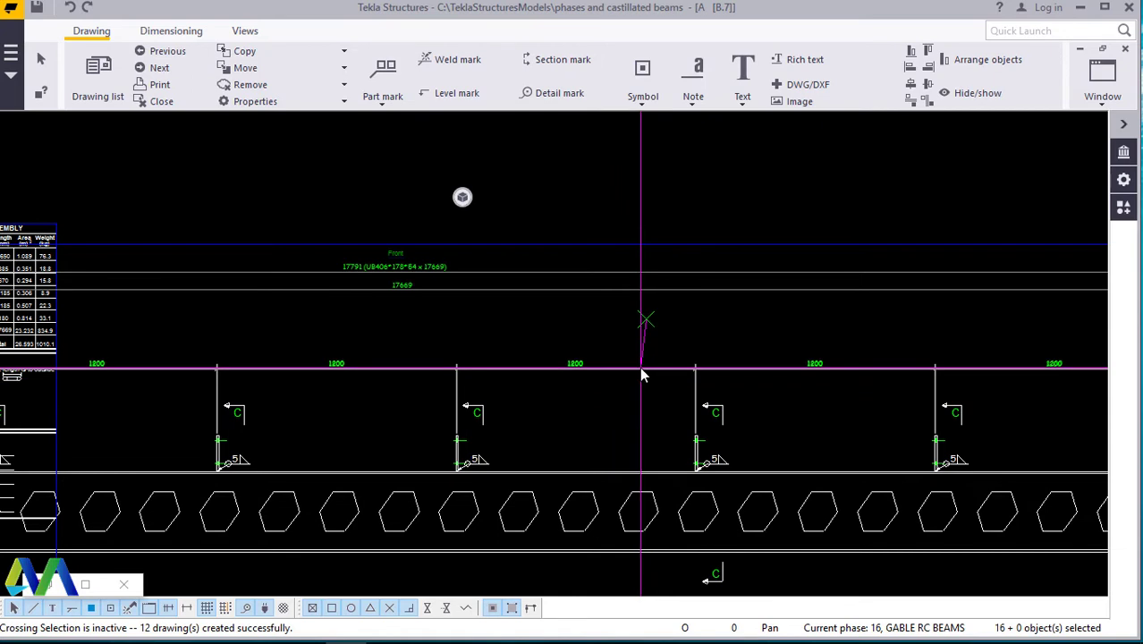
{"action": "left_click", "coordinate": [601, 402]}
{"action": "scroll", "coordinate": [606, 398], "scroll_direction": "up", "scroll_amount": 3}
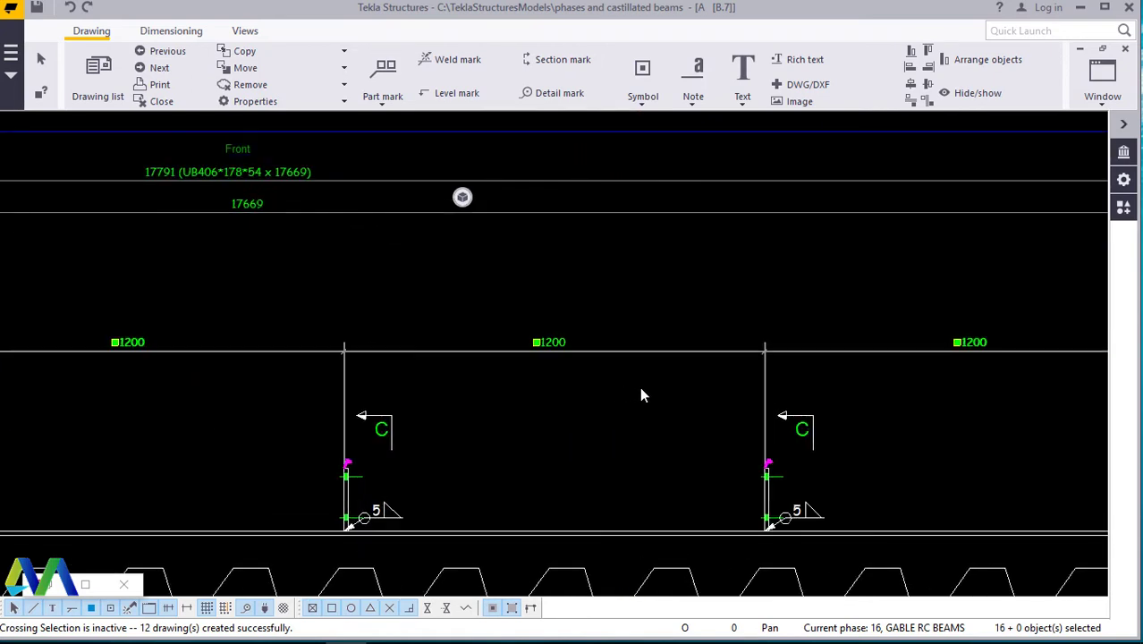
{"action": "scroll", "coordinate": [642, 394], "scroll_direction": "up", "scroll_amount": 2}
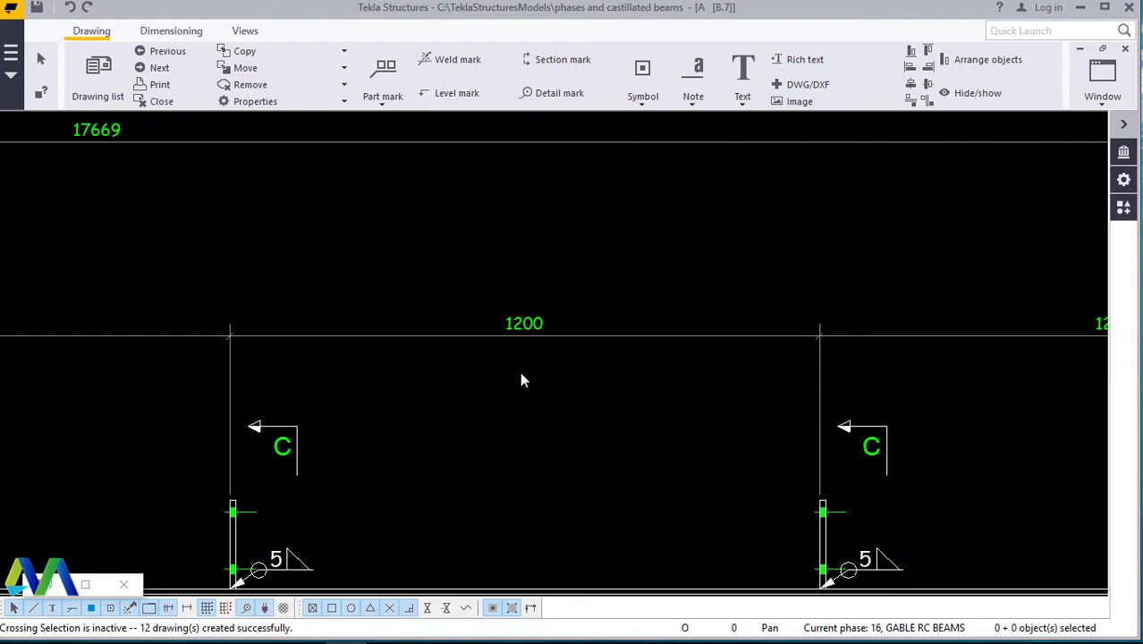
Step: Examine the front view along the beam, the bolted end plate with its opening dimensions, and section E-E
{"action": "scroll", "coordinate": [684, 357], "scroll_direction": "down", "scroll_amount": 4}
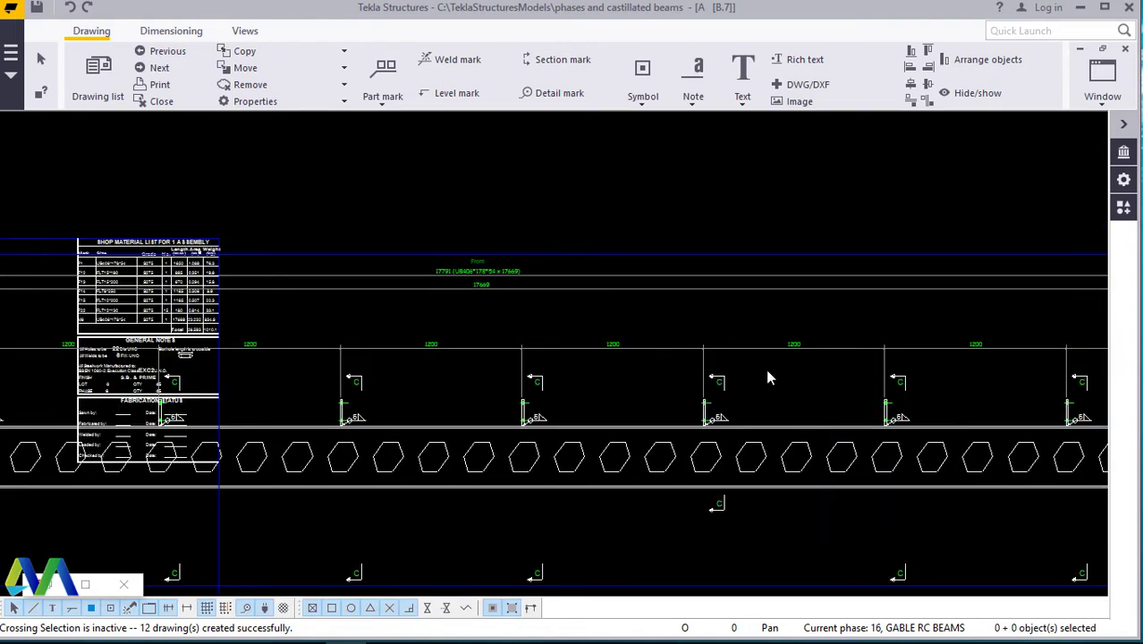
{"action": "scroll", "coordinate": [491, 437], "scroll_direction": "up", "scroll_amount": 1}
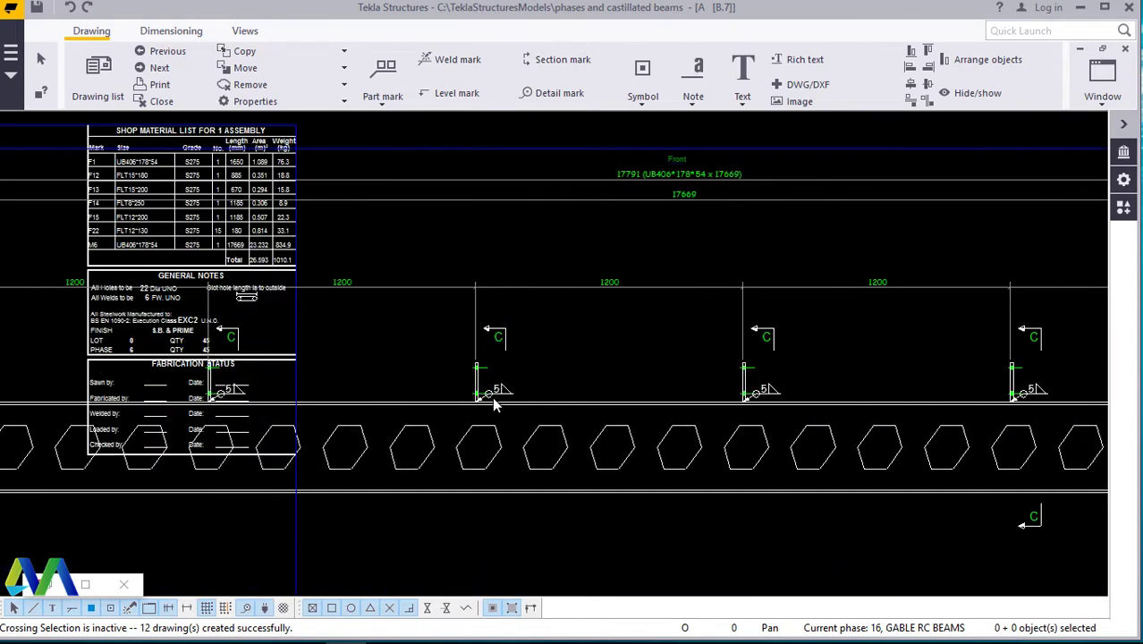
{"action": "scroll", "coordinate": [492, 395], "scroll_direction": "up", "scroll_amount": 5}
{"action": "scroll", "coordinate": [388, 404], "scroll_direction": "down", "scroll_amount": 5}
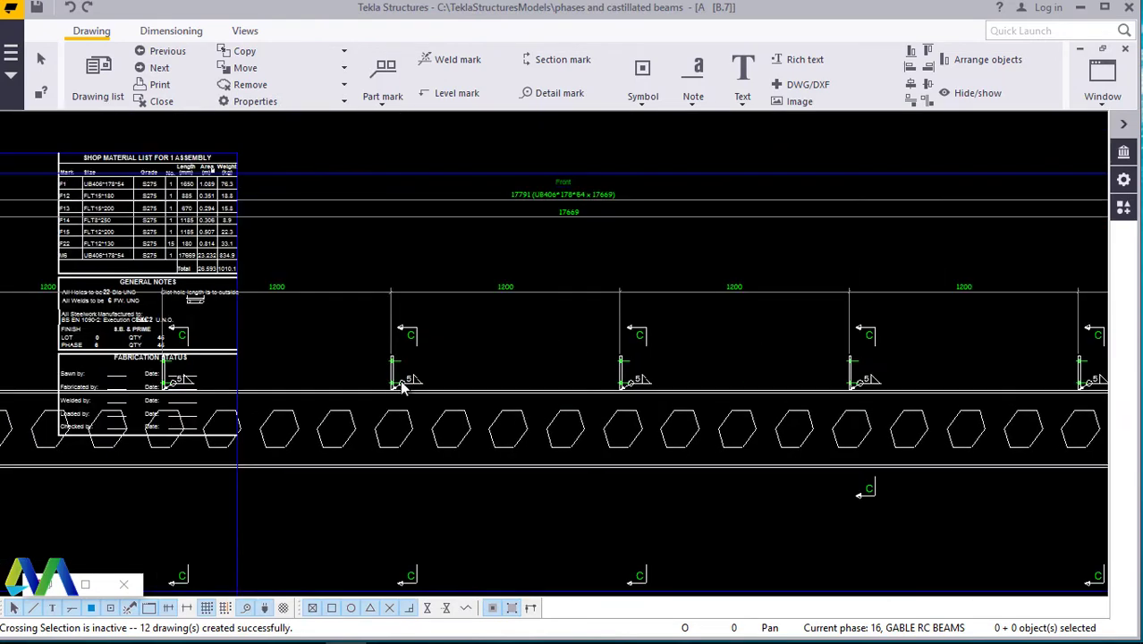
{"action": "scroll", "coordinate": [484, 379], "scroll_direction": "down", "scroll_amount": 3}
{"action": "scroll", "coordinate": [503, 368], "scroll_direction": "down", "scroll_amount": 2}
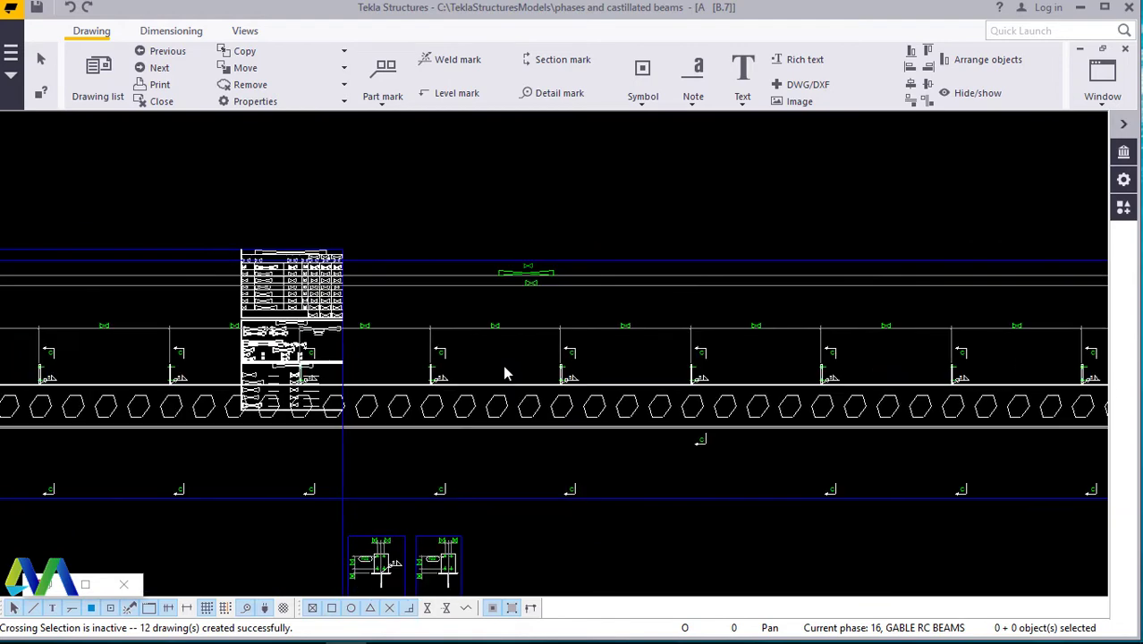
{"action": "scroll", "coordinate": [587, 388], "scroll_direction": "down", "scroll_amount": 2}
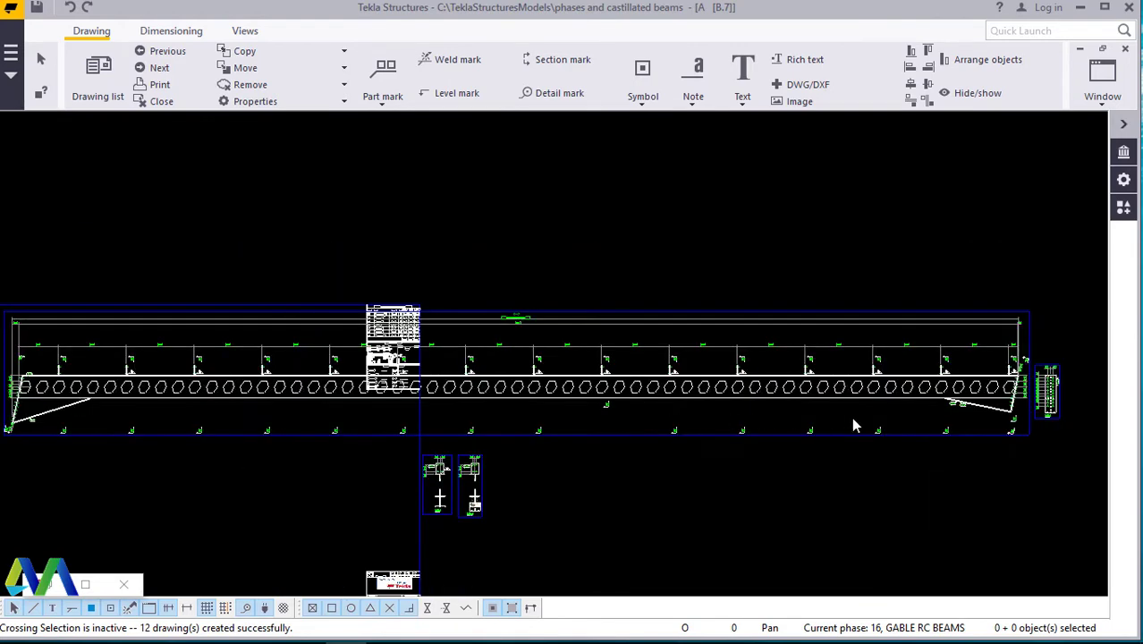
{"action": "scroll", "coordinate": [1033, 382], "scroll_direction": "up", "scroll_amount": 5}
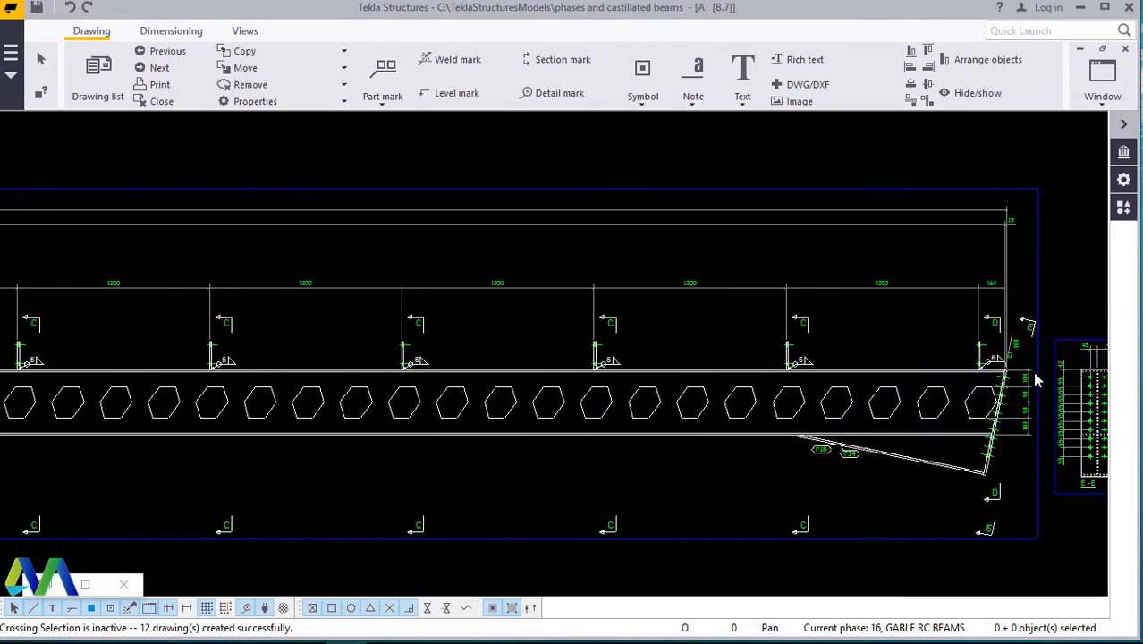
{"action": "scroll", "coordinate": [1022, 382], "scroll_direction": "up", "scroll_amount": 1}
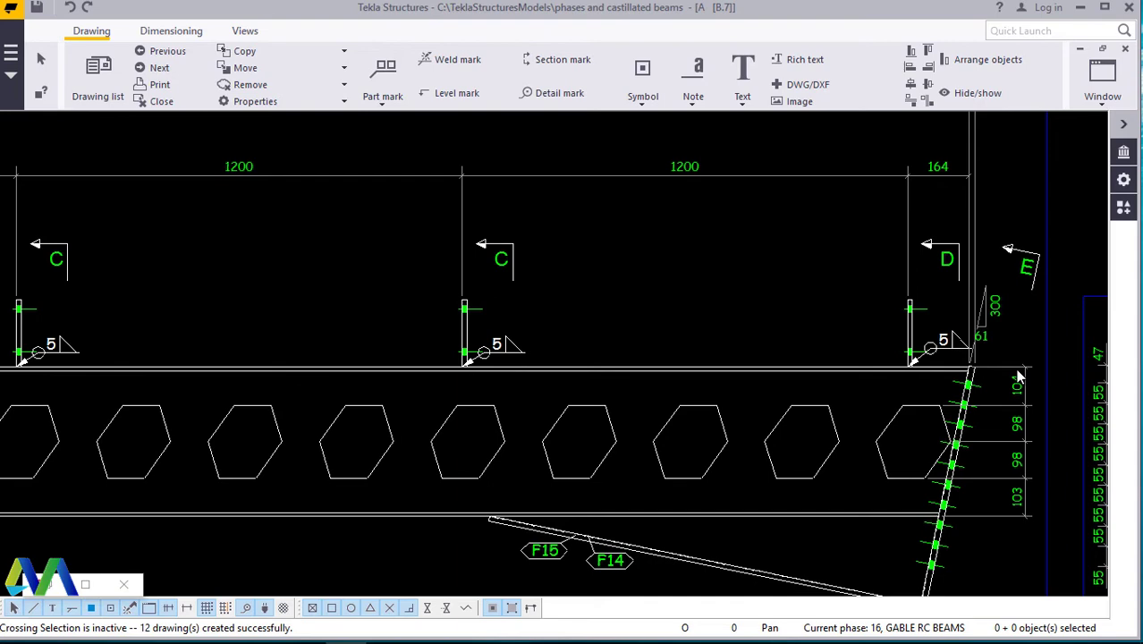
{"action": "scroll", "coordinate": [708, 342], "scroll_direction": "down", "scroll_amount": 3}
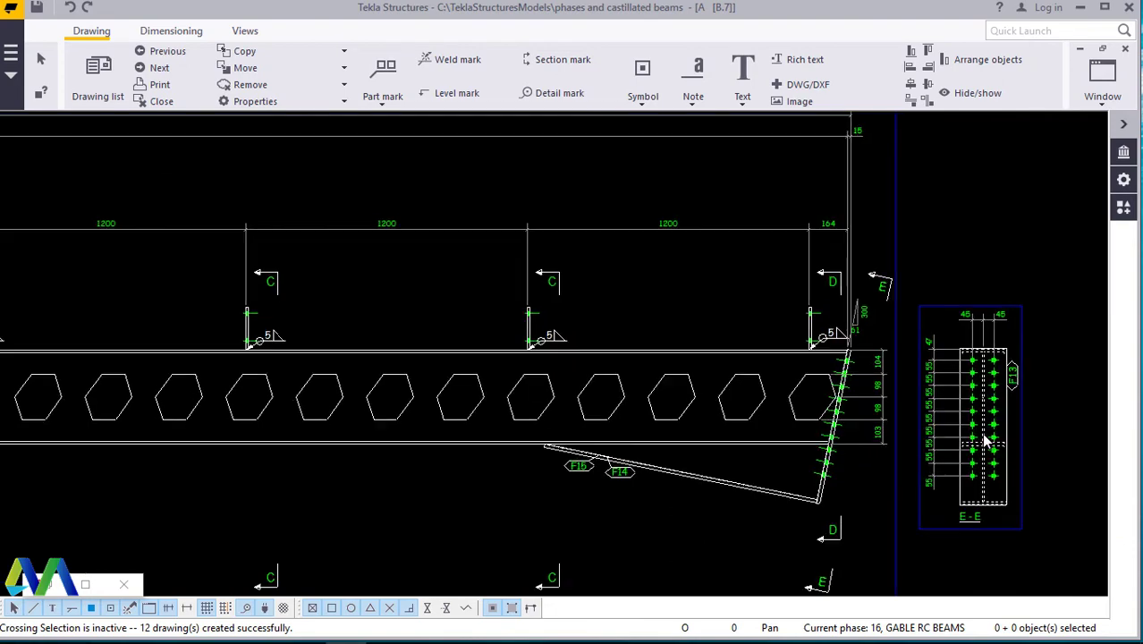
{"action": "scroll", "coordinate": [986, 440], "scroll_direction": "up", "scroll_amount": 5}
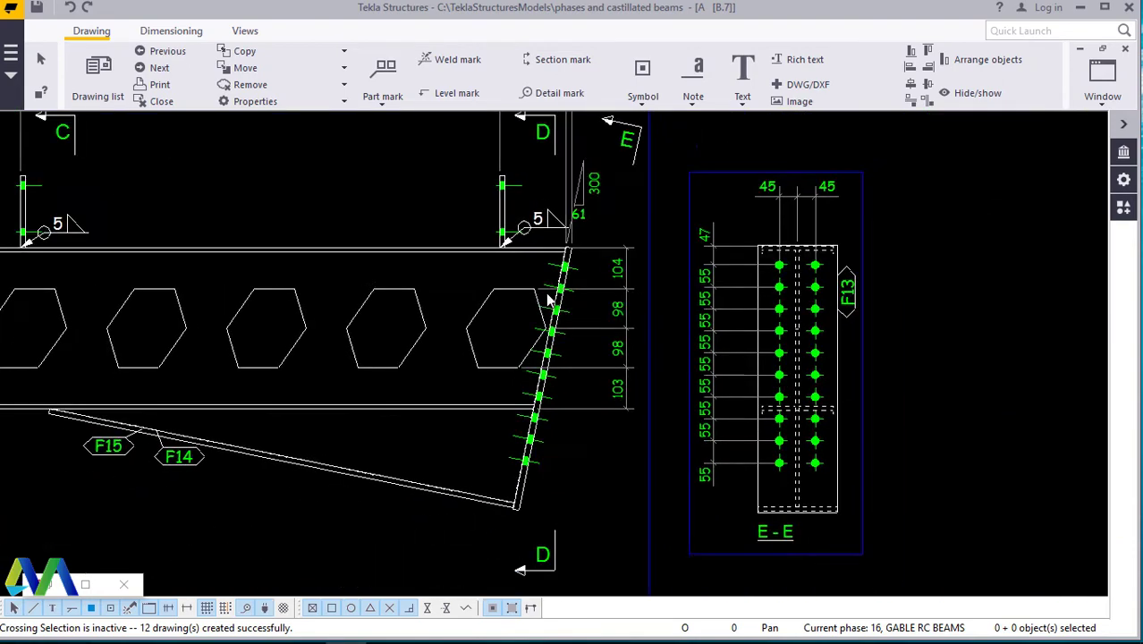
{"action": "middle_click_drag", "start_coordinate": [549, 299], "coordinate": [623, 450]}
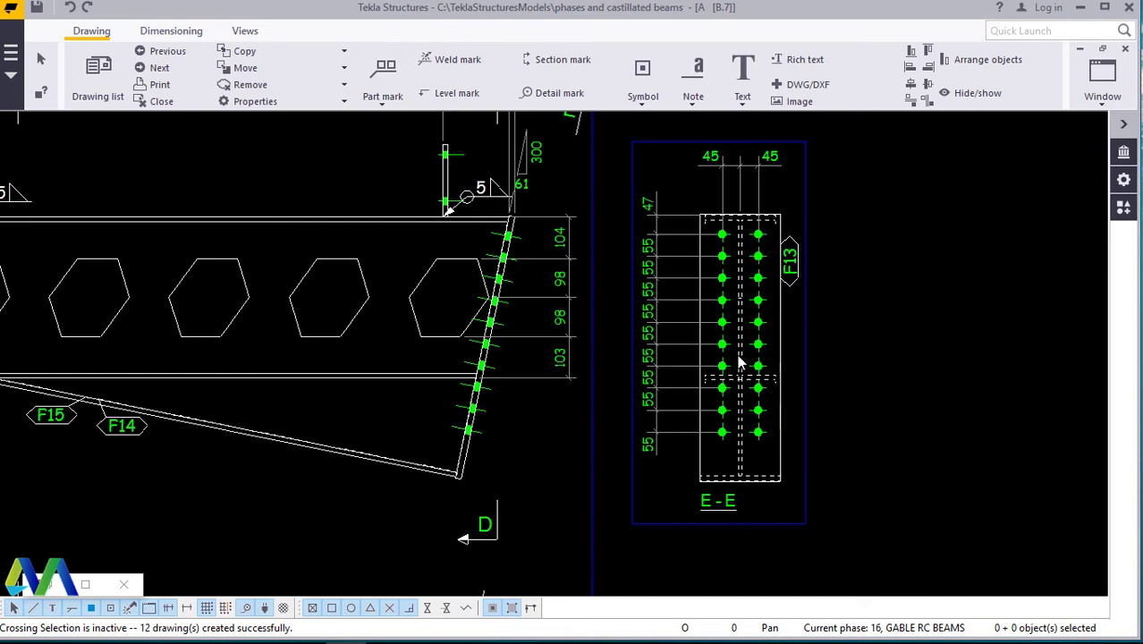
Step: Change the bolt representation of the end plate bolts in section E-E to Symbol2
{"action": "scroll", "coordinate": [651, 333], "scroll_direction": "up", "scroll_amount": 1}
{"action": "scroll", "coordinate": [658, 328], "scroll_direction": "up", "scroll_amount": 1}
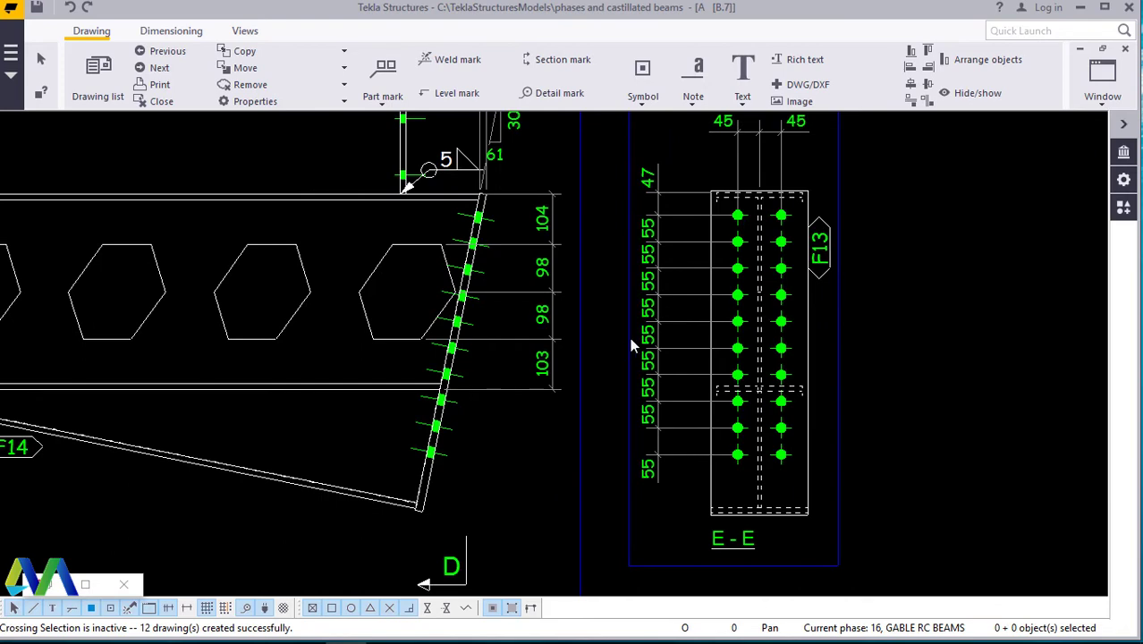
{"action": "scroll", "coordinate": [760, 440], "scroll_direction": "down", "scroll_amount": 2}
{"action": "scroll", "coordinate": [757, 436], "scroll_direction": "up", "scroll_amount": 2}
{"action": "scroll", "coordinate": [754, 435], "scroll_direction": "up", "scroll_amount": 1}
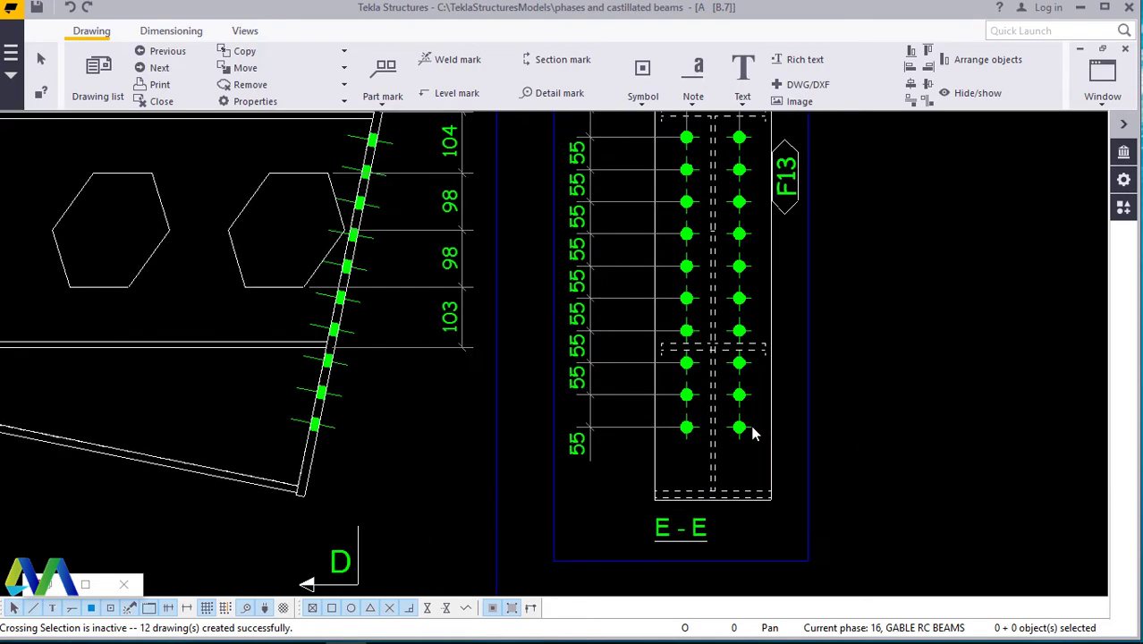
{"action": "double_click", "coordinate": [749, 431]}
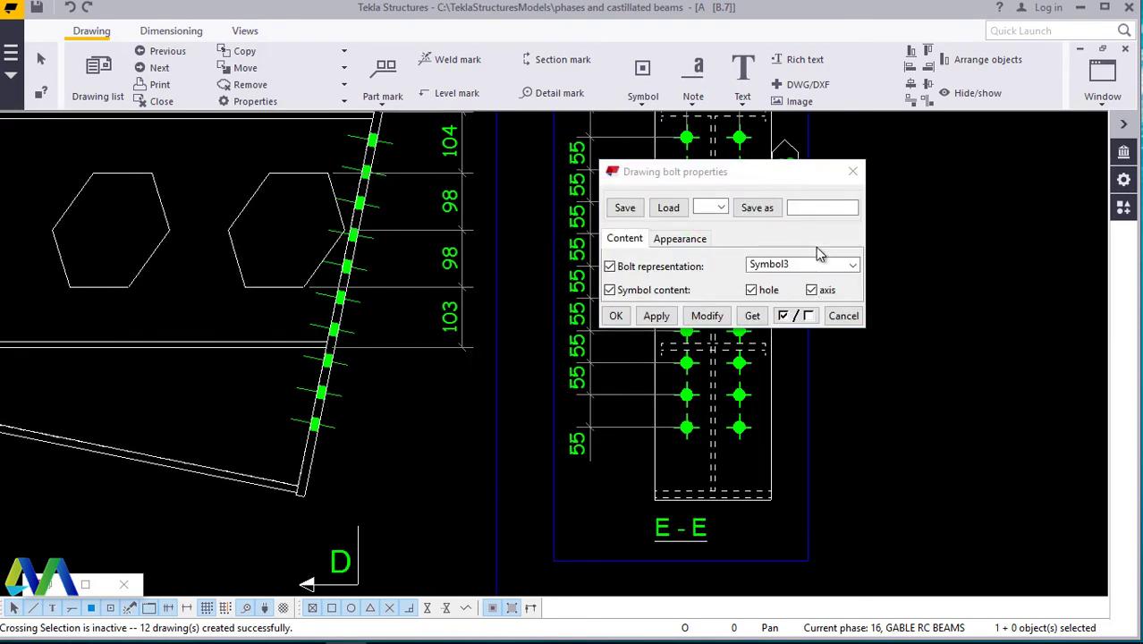
{"action": "left_click_drag", "start_coordinate": [784, 172], "coordinate": [1025, 150]}
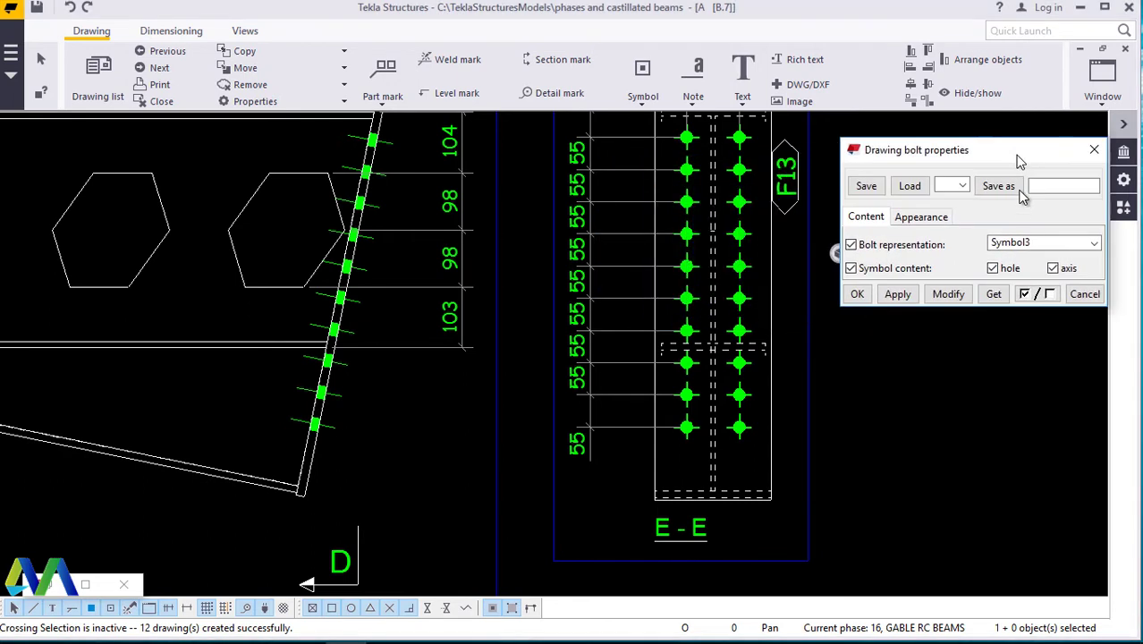
{"action": "left_click", "coordinate": [1064, 245]}
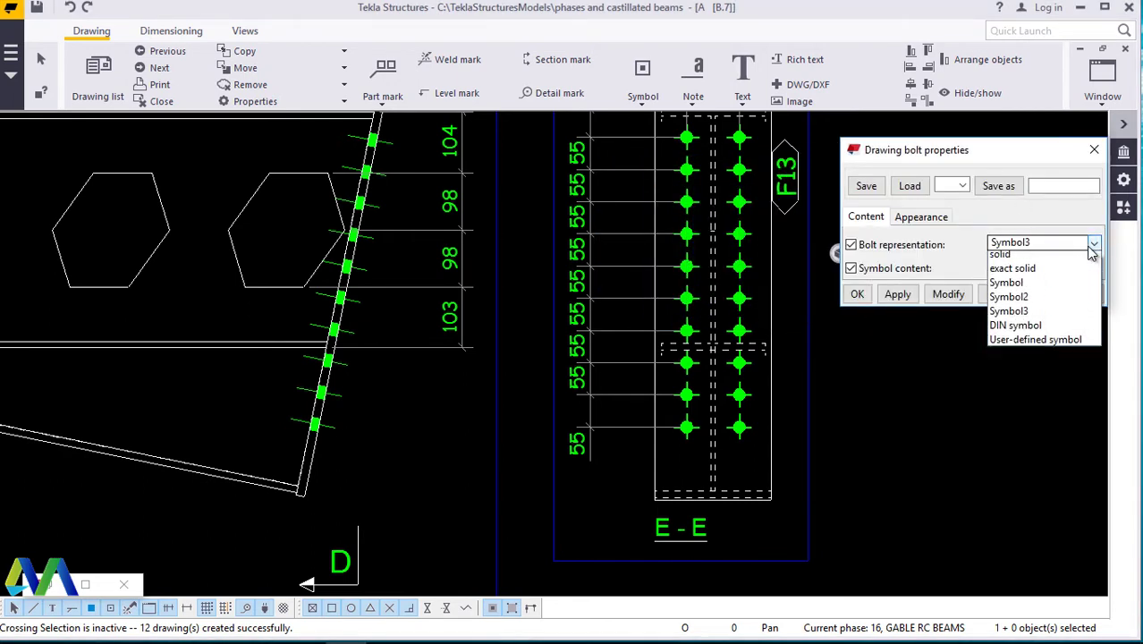
{"action": "left_click", "coordinate": [1038, 304]}
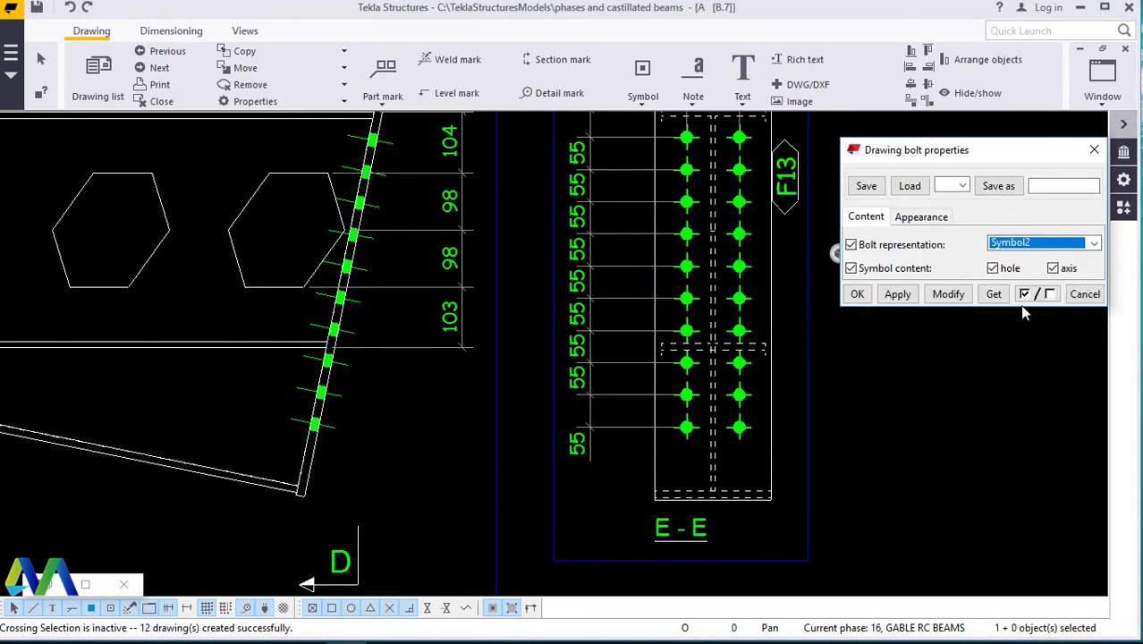
{"action": "left_click", "coordinate": [959, 295]}
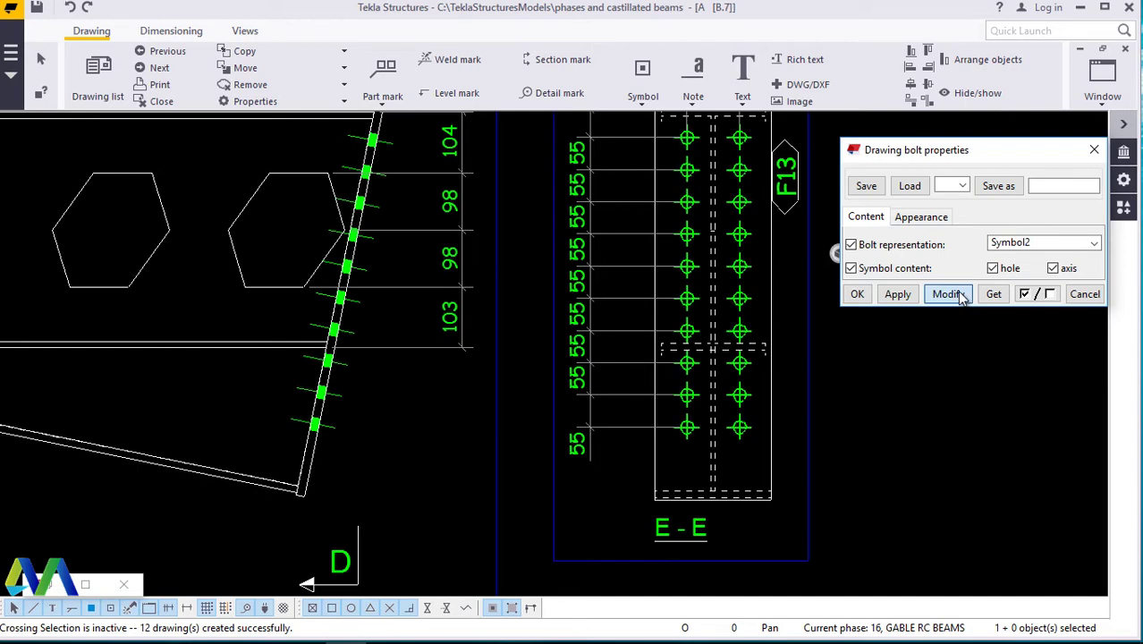
{"action": "left_click", "coordinate": [852, 295]}
Step: Move the end plate's slope triangle dimension higher up along the slope line, towards section mark E in the front view
{"action": "scroll", "coordinate": [702, 398], "scroll_direction": "down", "scroll_amount": 3}
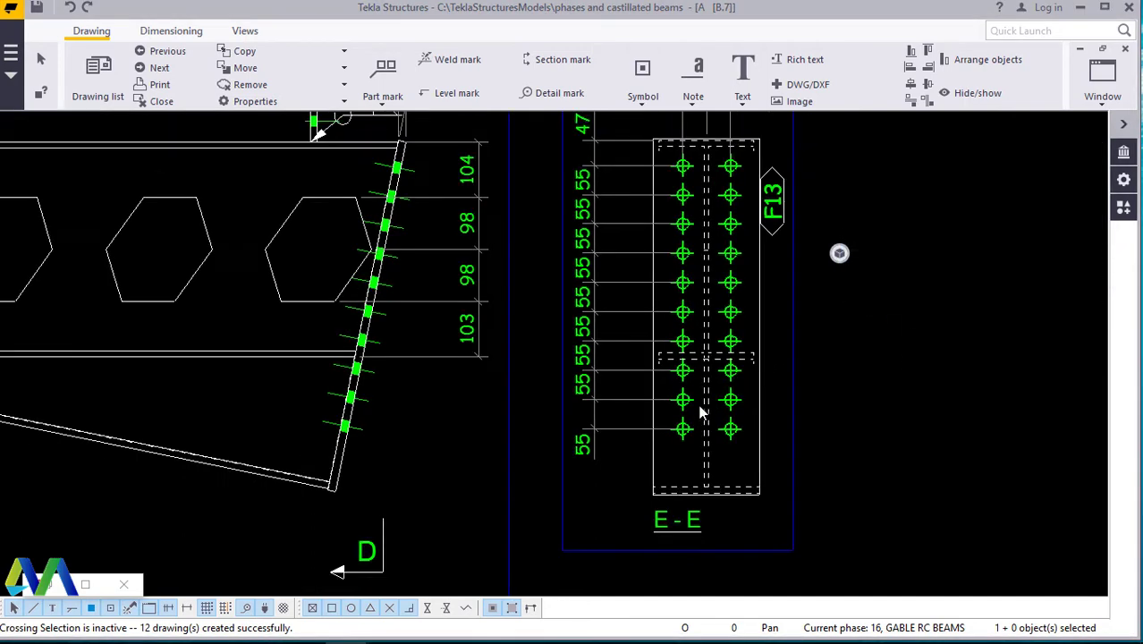
{"action": "scroll", "coordinate": [739, 219], "scroll_direction": "up", "scroll_amount": 2}
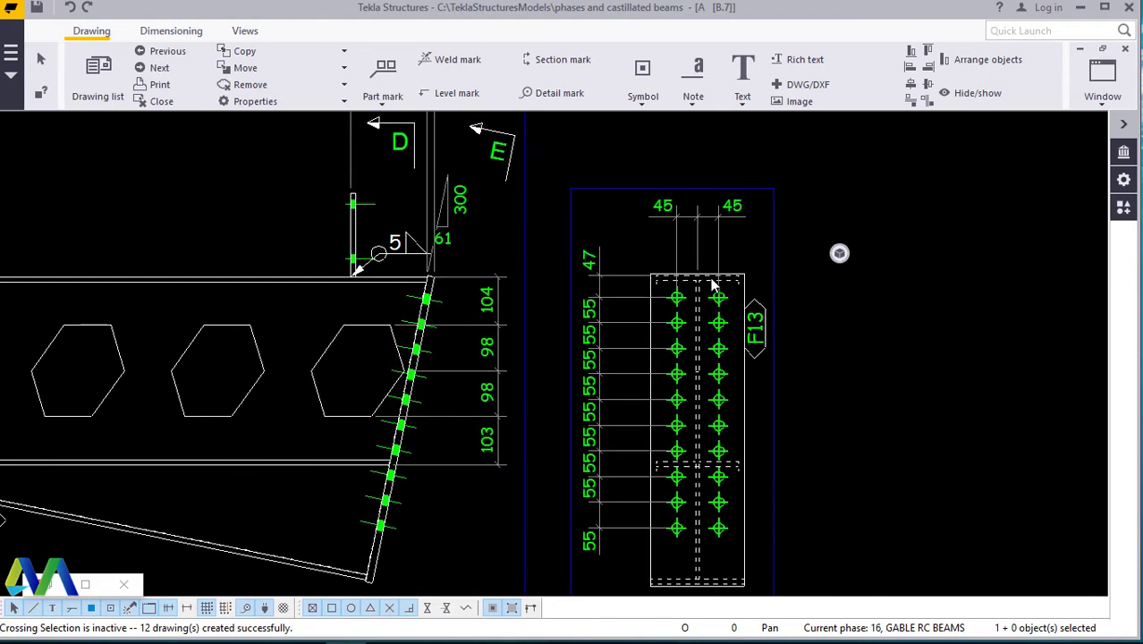
{"action": "scroll", "coordinate": [497, 373], "scroll_direction": "down", "scroll_amount": 3}
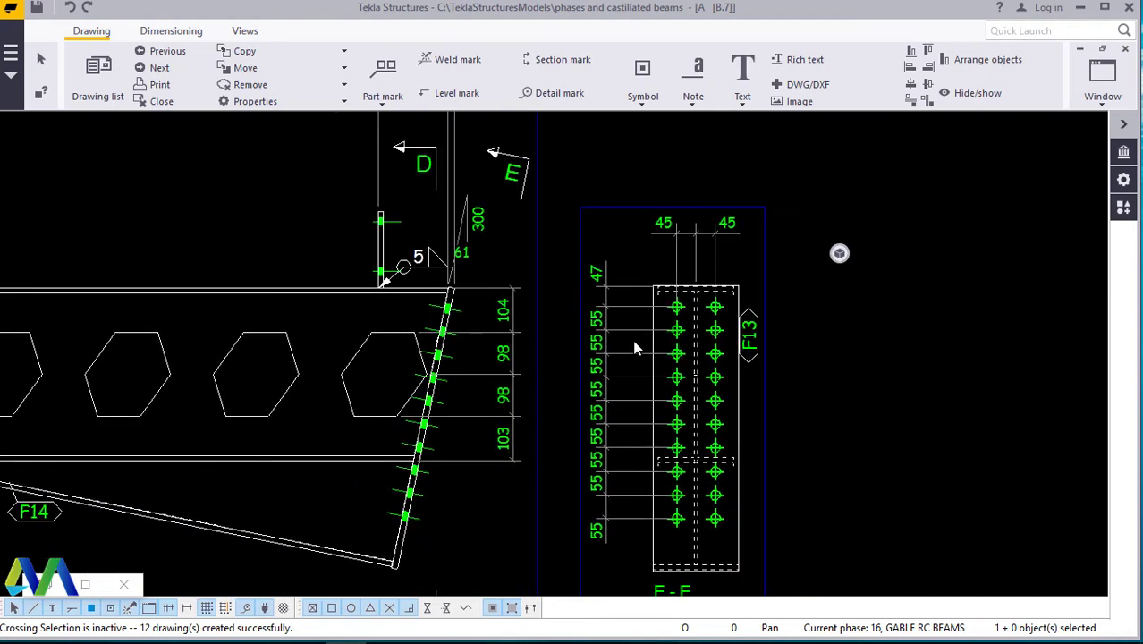
{"action": "scroll", "coordinate": [525, 263], "scroll_direction": "up", "scroll_amount": 1}
{"action": "scroll", "coordinate": [525, 263], "scroll_direction": "up", "scroll_amount": 2}
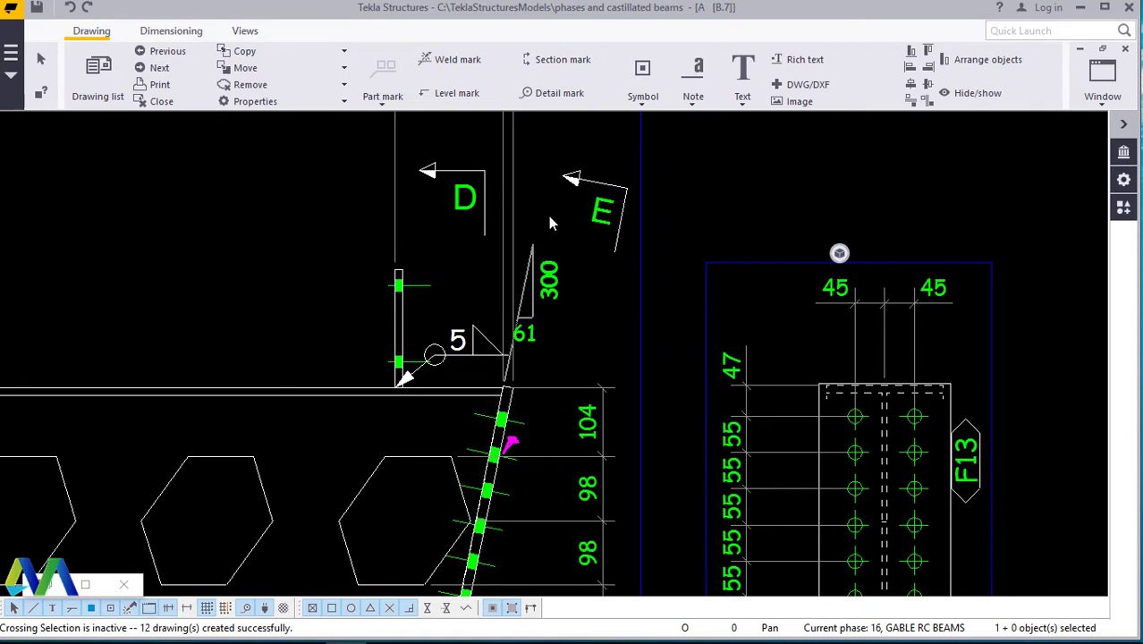
{"action": "left_click", "coordinate": [547, 280]}
{"action": "left_click_drag", "start_coordinate": [546, 280], "coordinate": [578, 131]}
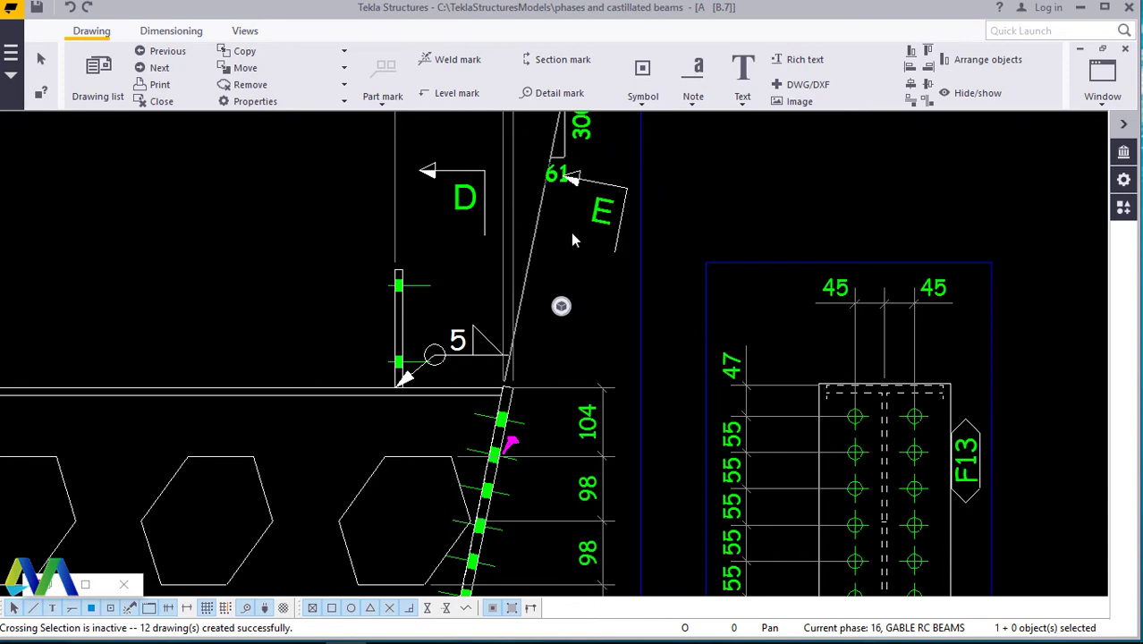
Step: Examine the sloped beam end with its section marks, section E-E, and the part marks F14 and F15 on the haunch
{"action": "scroll", "coordinate": [554, 280], "scroll_direction": "down", "scroll_amount": 6}
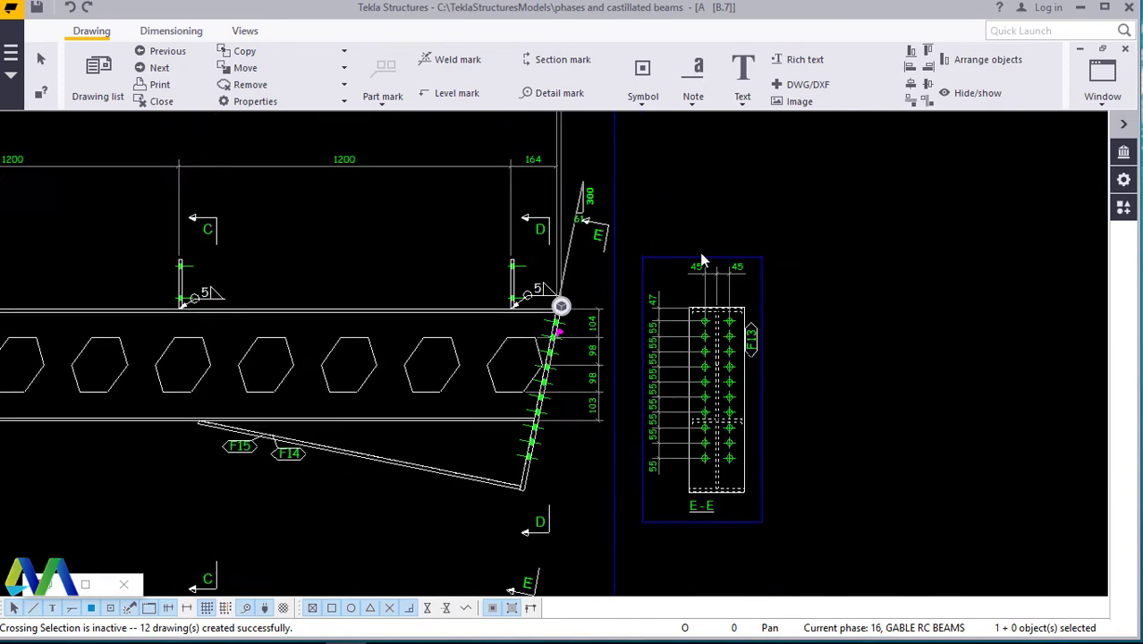
{"action": "scroll", "coordinate": [631, 281], "scroll_direction": "up", "scroll_amount": 3}
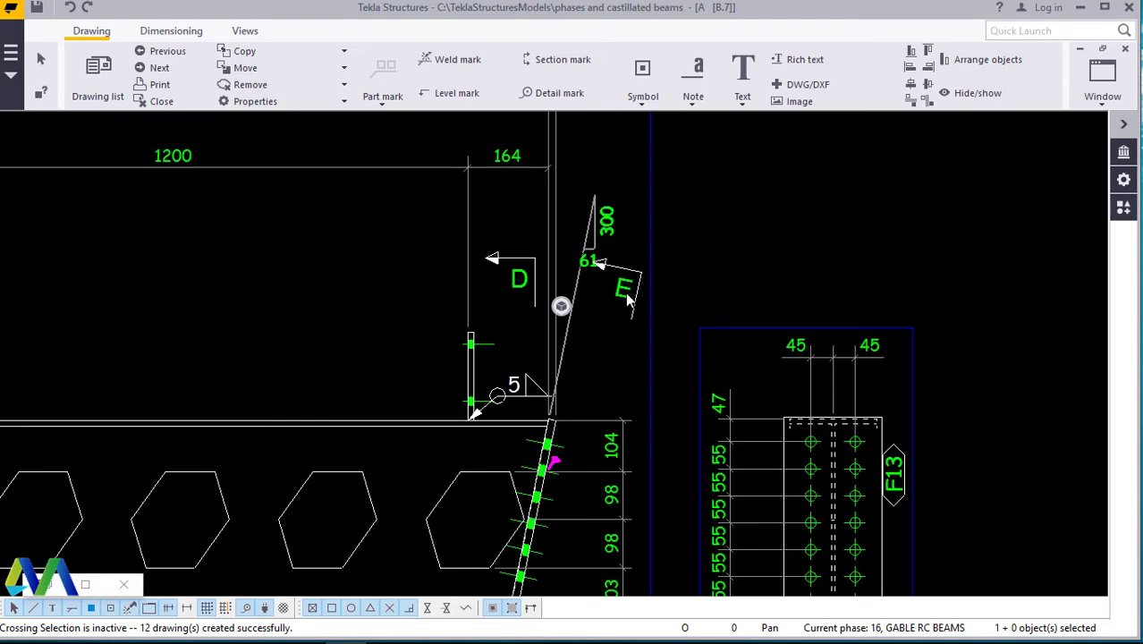
{"action": "scroll", "coordinate": [623, 288], "scroll_direction": "up", "scroll_amount": 2}
{"action": "scroll", "coordinate": [623, 288], "scroll_direction": "down", "scroll_amount": 2}
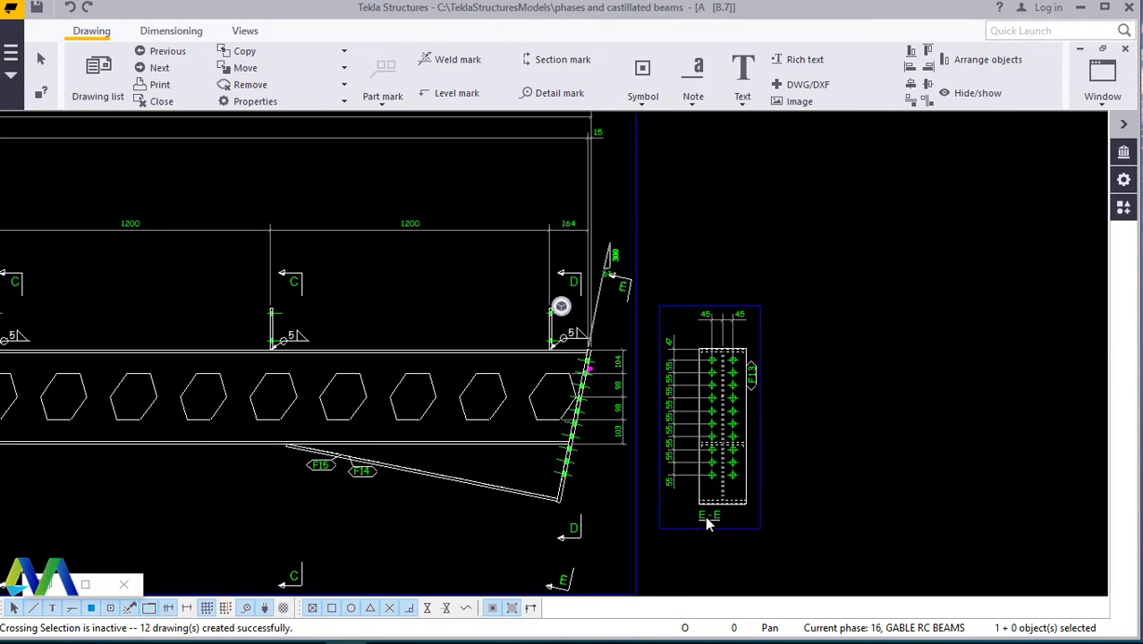
{"action": "scroll", "coordinate": [751, 377], "scroll_direction": "down", "scroll_amount": 2}
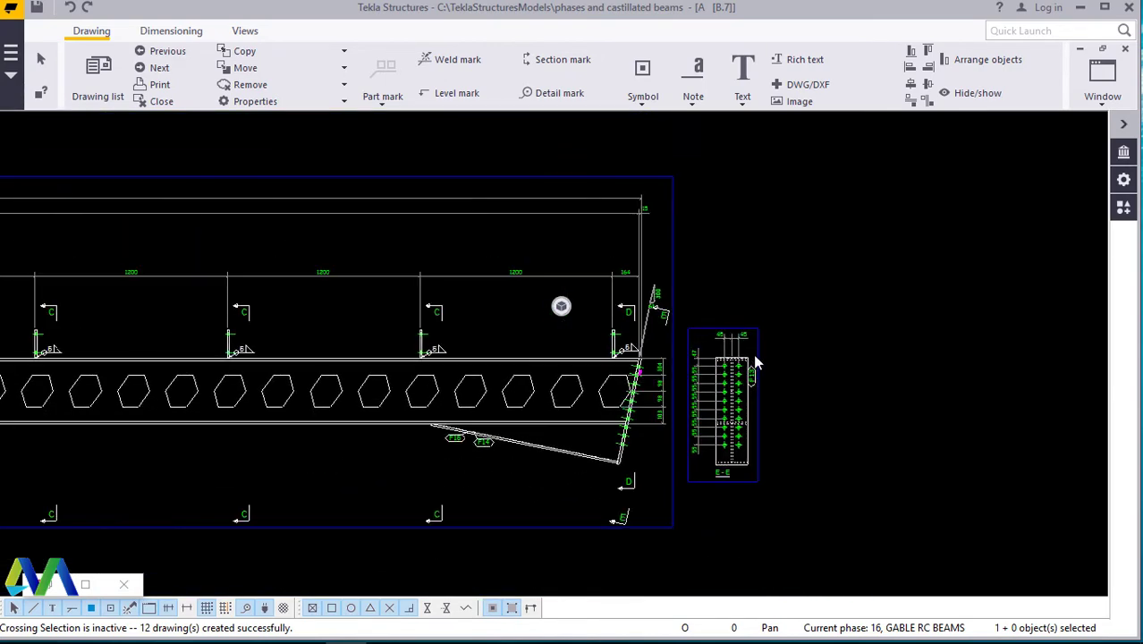
{"action": "scroll", "coordinate": [530, 421], "scroll_direction": "up", "scroll_amount": 3}
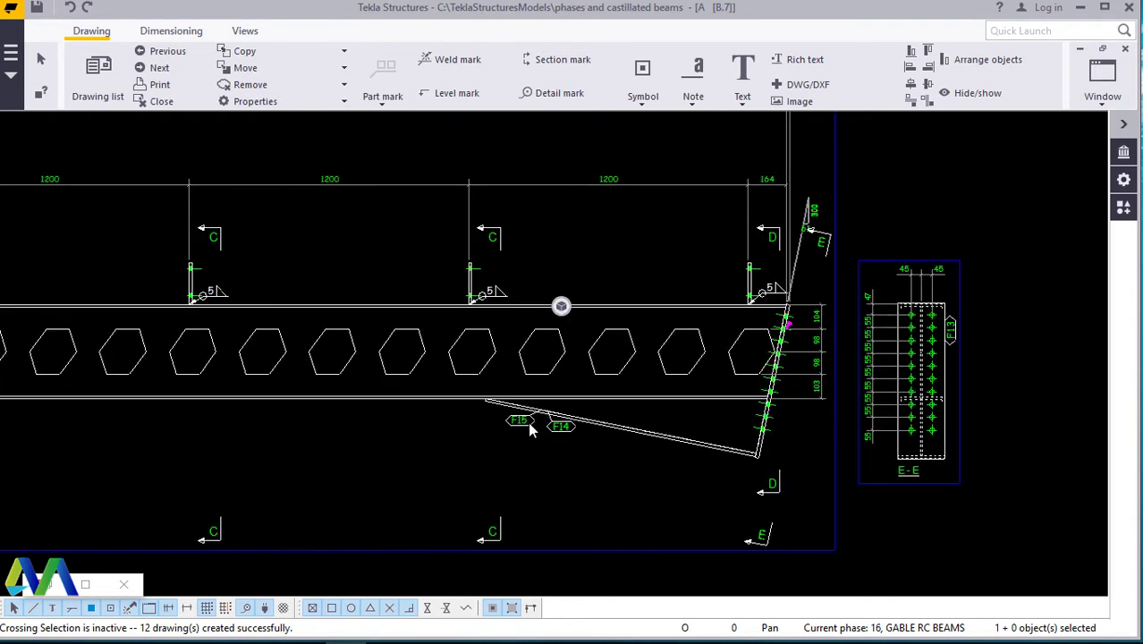
{"action": "scroll", "coordinate": [517, 419], "scroll_direction": "up", "scroll_amount": 3}
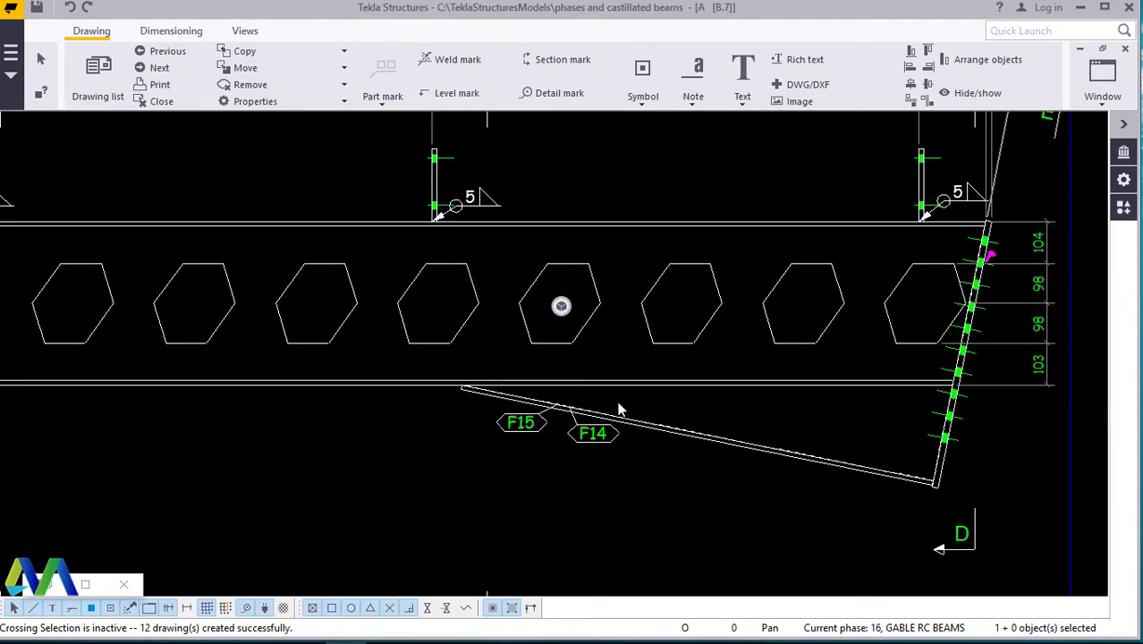
{"action": "scroll", "coordinate": [622, 410], "scroll_direction": "down", "scroll_amount": 1}
Step: Examine the all-around fillet weld marks at the cleats along the beam's top flange
{"action": "scroll", "coordinate": [472, 227], "scroll_direction": "up", "scroll_amount": 4}
{"action": "scroll", "coordinate": [526, 268], "scroll_direction": "up", "scroll_amount": 1}
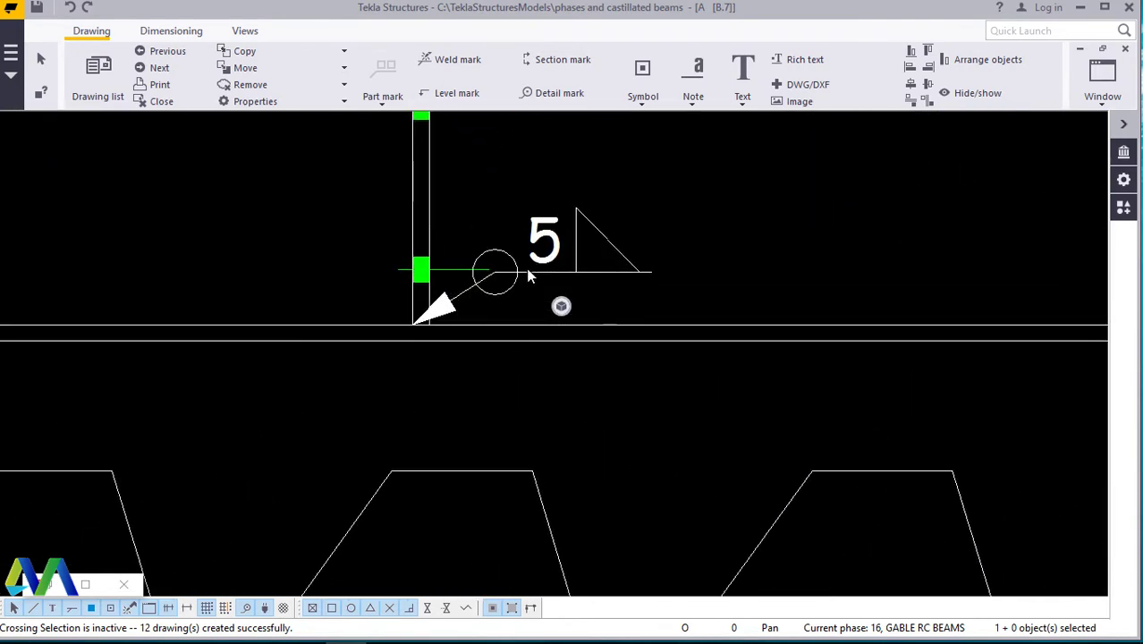
{"action": "scroll", "coordinate": [519, 277], "scroll_direction": "up", "scroll_amount": 1}
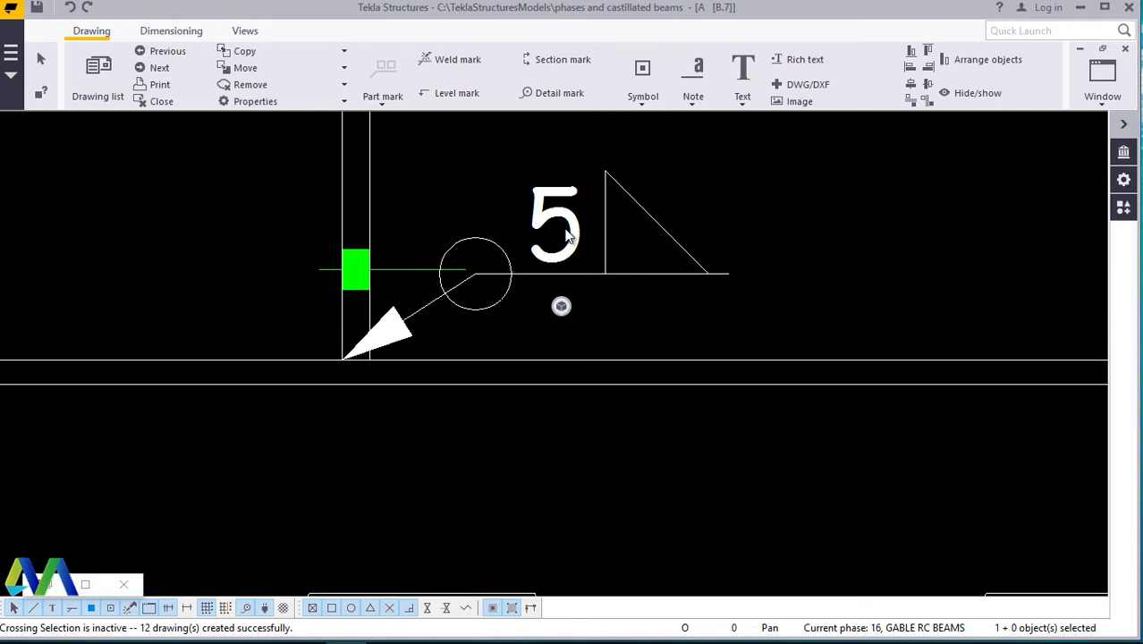
{"action": "scroll", "coordinate": [689, 234], "scroll_direction": "down", "scroll_amount": 2}
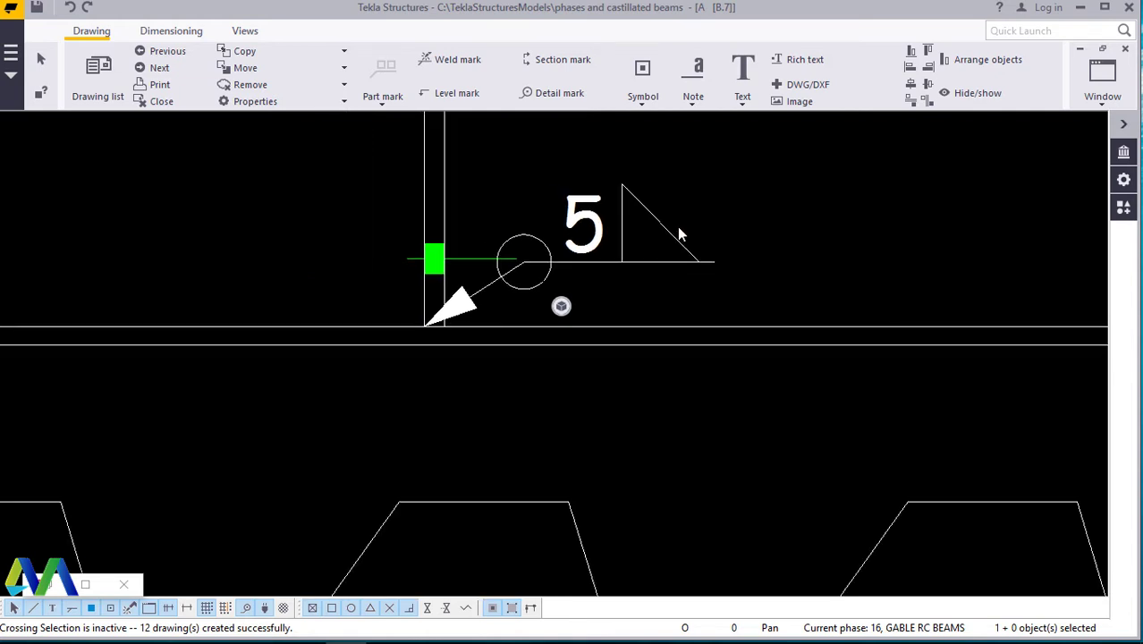
{"action": "scroll", "coordinate": [706, 250], "scroll_direction": "down", "scroll_amount": 3}
{"action": "scroll", "coordinate": [679, 258], "scroll_direction": "up", "scroll_amount": 2}
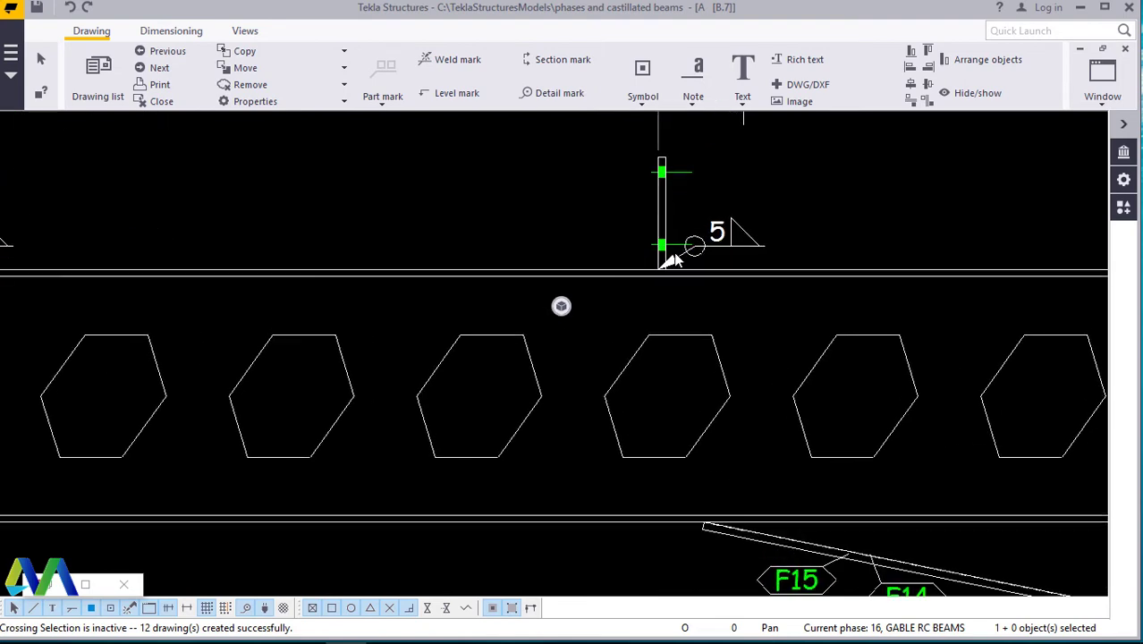
{"action": "scroll", "coordinate": [794, 253], "scroll_direction": "down", "scroll_amount": 3}
{"action": "scroll", "coordinate": [770, 226], "scroll_direction": "up", "scroll_amount": 3}
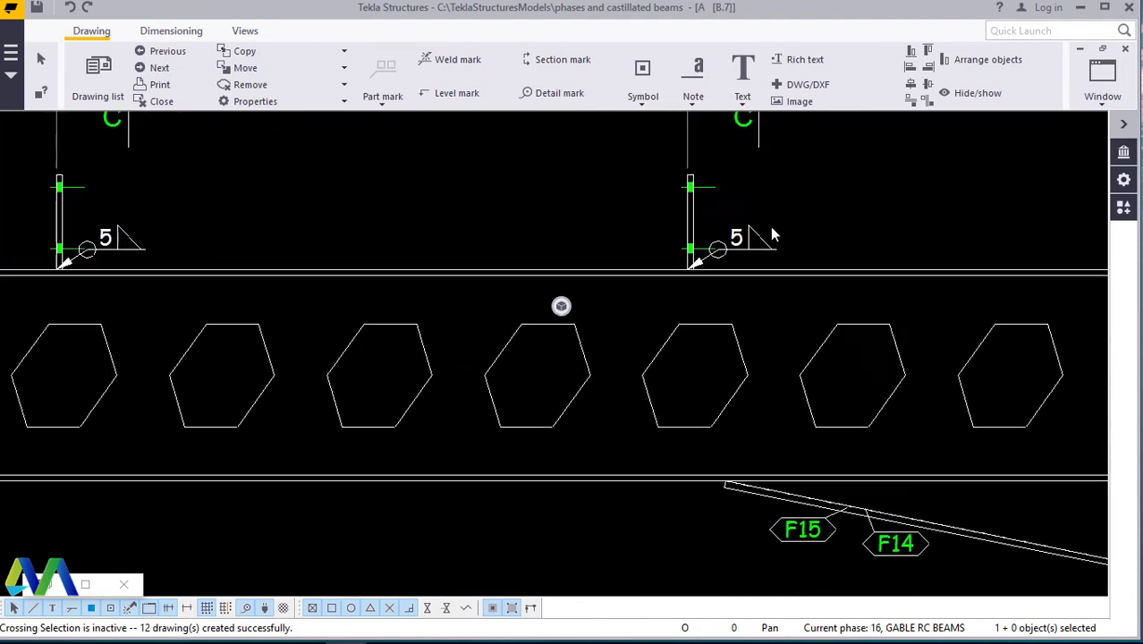
{"action": "scroll", "coordinate": [792, 270], "scroll_direction": "down", "scroll_amount": 1}
{"action": "scroll", "coordinate": [462, 255], "scroll_direction": "up", "scroll_amount": 4}
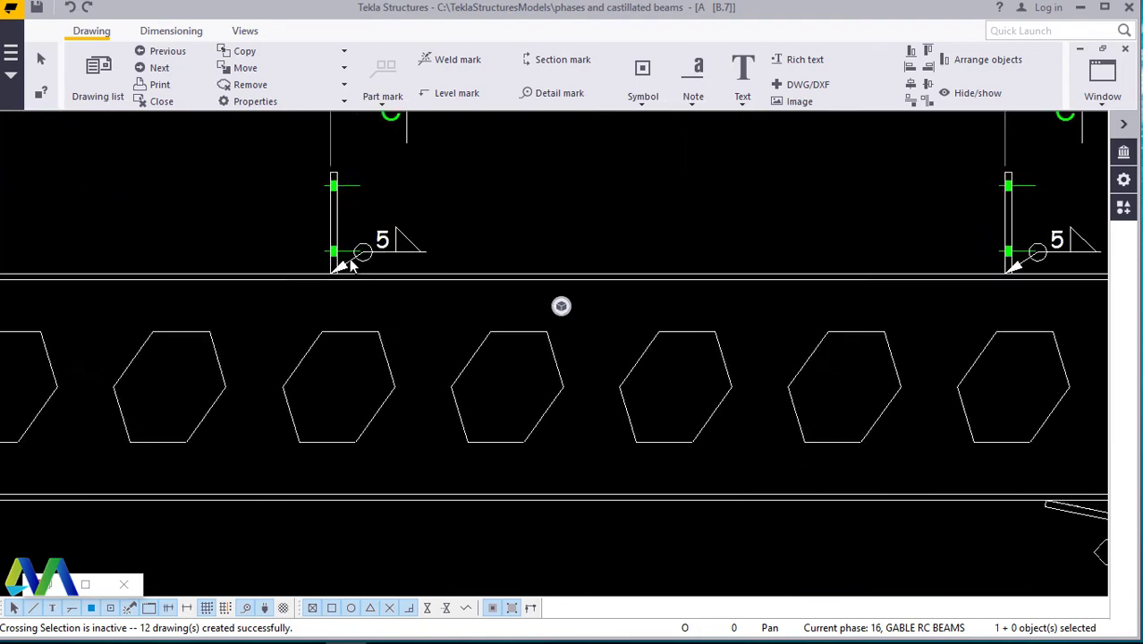
{"action": "scroll", "coordinate": [699, 230], "scroll_direction": "down", "scroll_amount": 5}
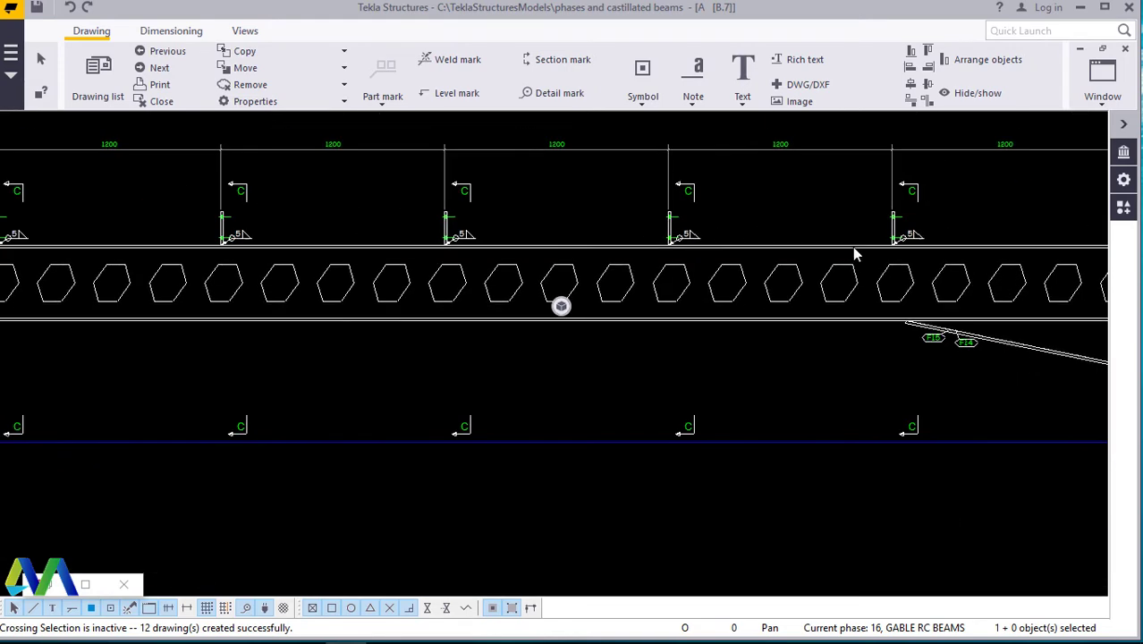
Step: Examine the full beam layout on the sheet and the cleat details in sections B-B and D-D
{"action": "scroll", "coordinate": [875, 251], "scroll_direction": "down", "scroll_amount": 2}
{"action": "scroll", "coordinate": [816, 287], "scroll_direction": "down", "scroll_amount": 1}
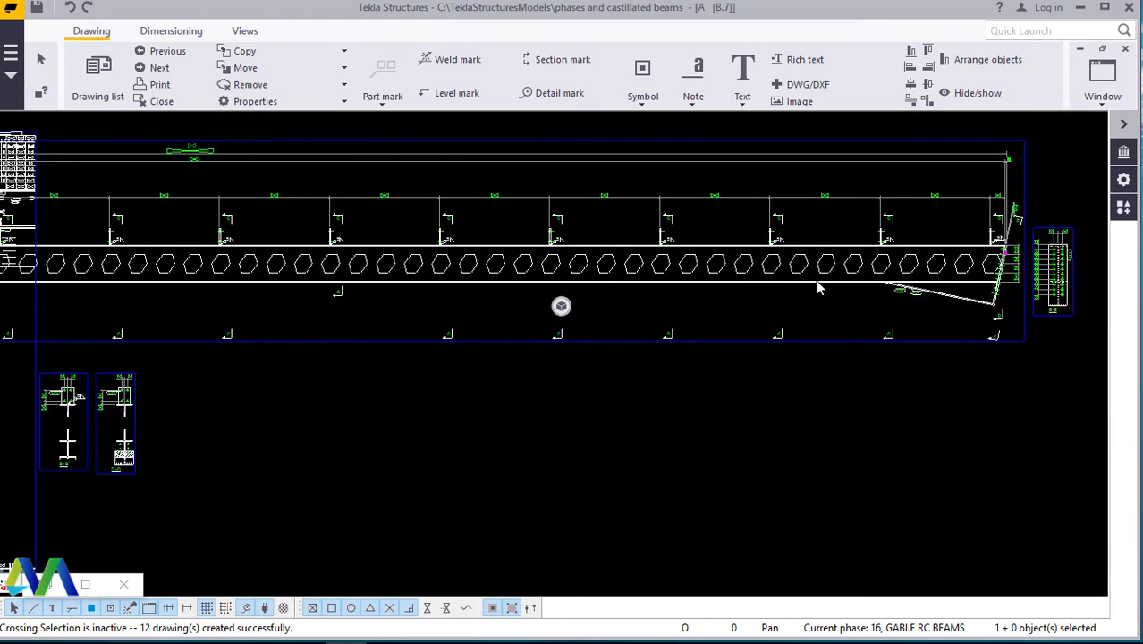
{"action": "scroll", "coordinate": [307, 338], "scroll_direction": "down", "scroll_amount": 1}
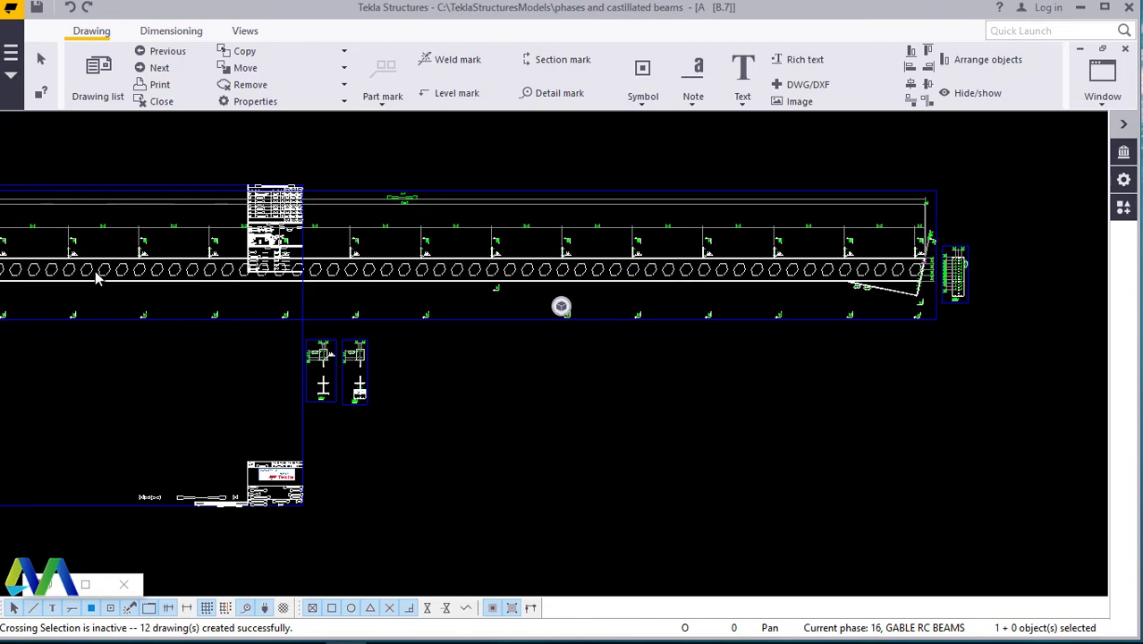
{"action": "scroll", "coordinate": [246, 295], "scroll_direction": "up", "scroll_amount": 3}
{"action": "scroll", "coordinate": [247, 302], "scroll_direction": "down", "scroll_amount": 2}
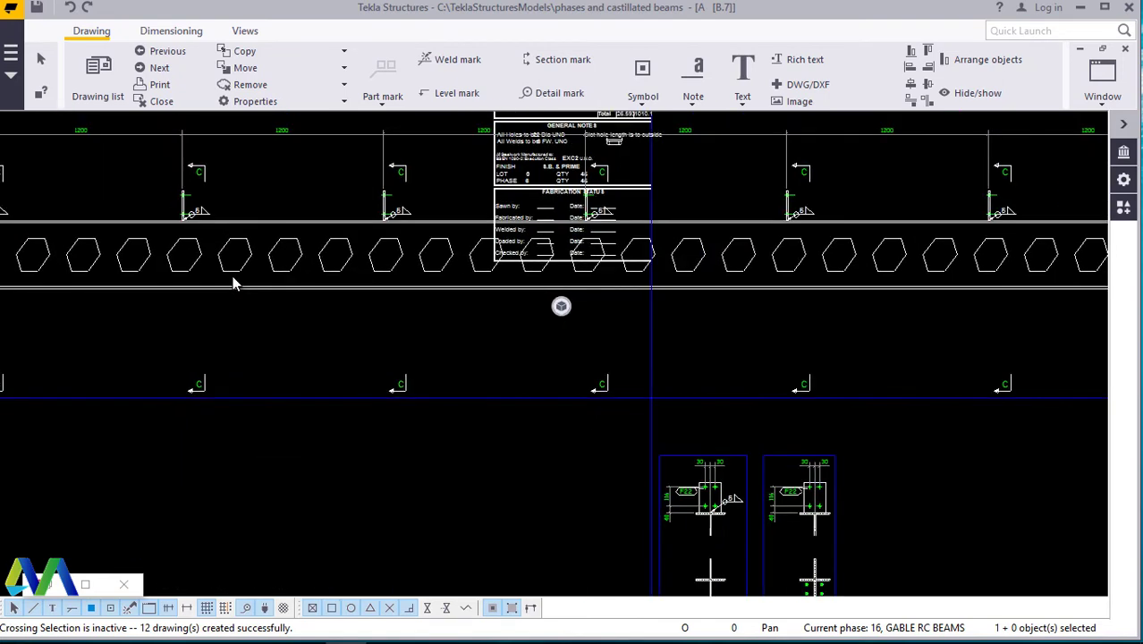
{"action": "scroll", "coordinate": [753, 525], "scroll_direction": "down", "scroll_amount": 1}
{"action": "scroll", "coordinate": [501, 407], "scroll_direction": "down", "scroll_amount": 1}
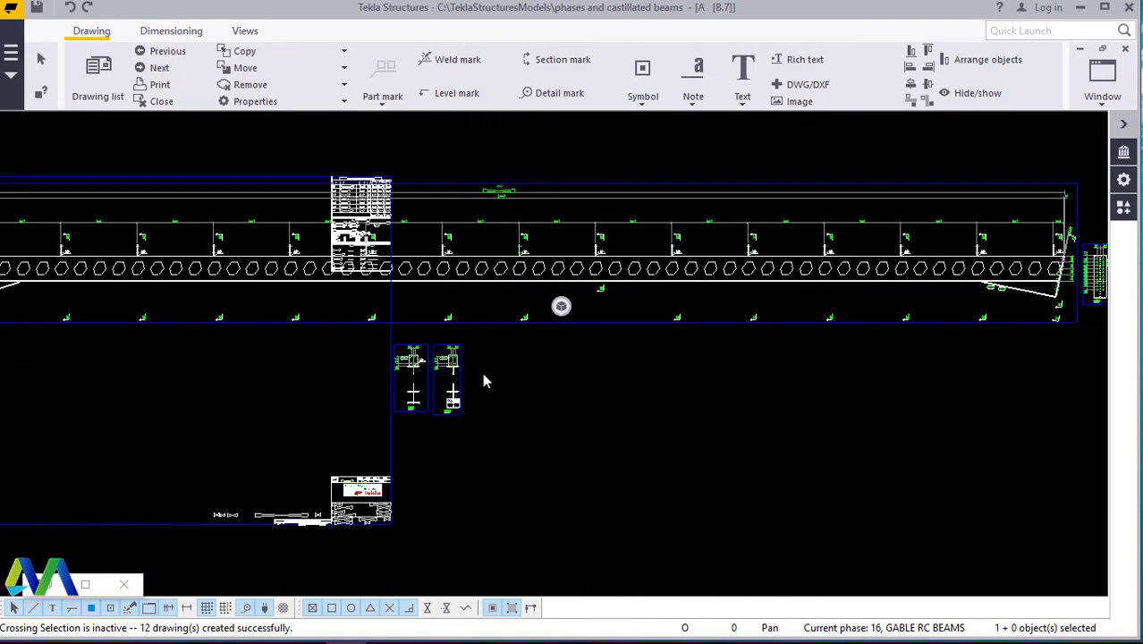
{"action": "scroll", "coordinate": [485, 380], "scroll_direction": "up", "scroll_amount": 4}
{"action": "scroll", "coordinate": [422, 336], "scroll_direction": "up", "scroll_amount": 2}
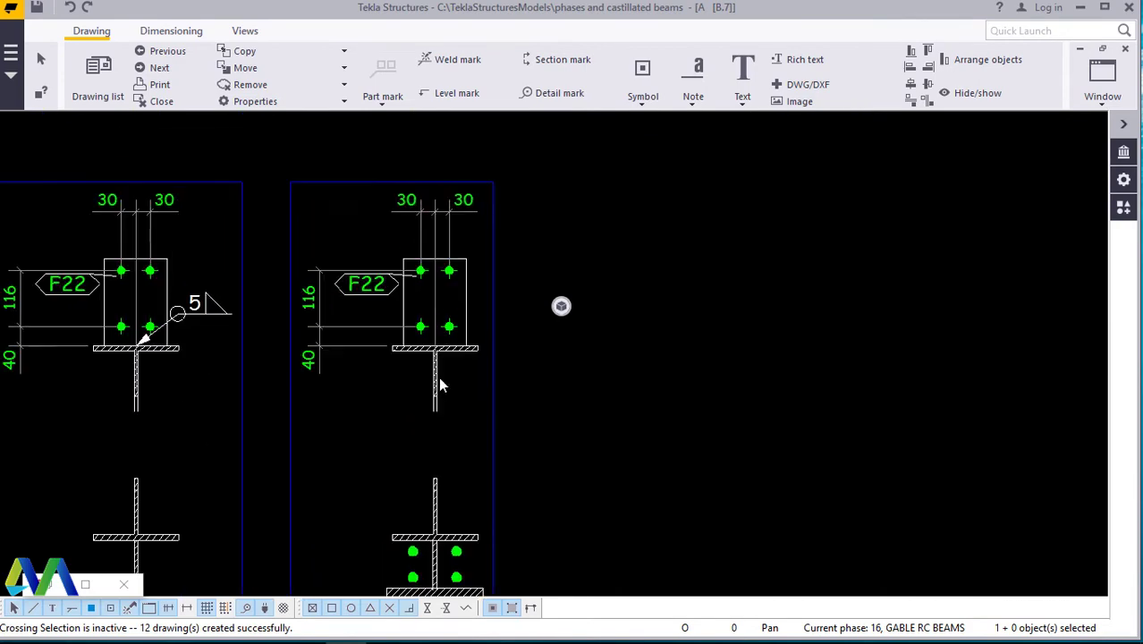
{"action": "scroll", "coordinate": [464, 351], "scroll_direction": "down", "scroll_amount": 3}
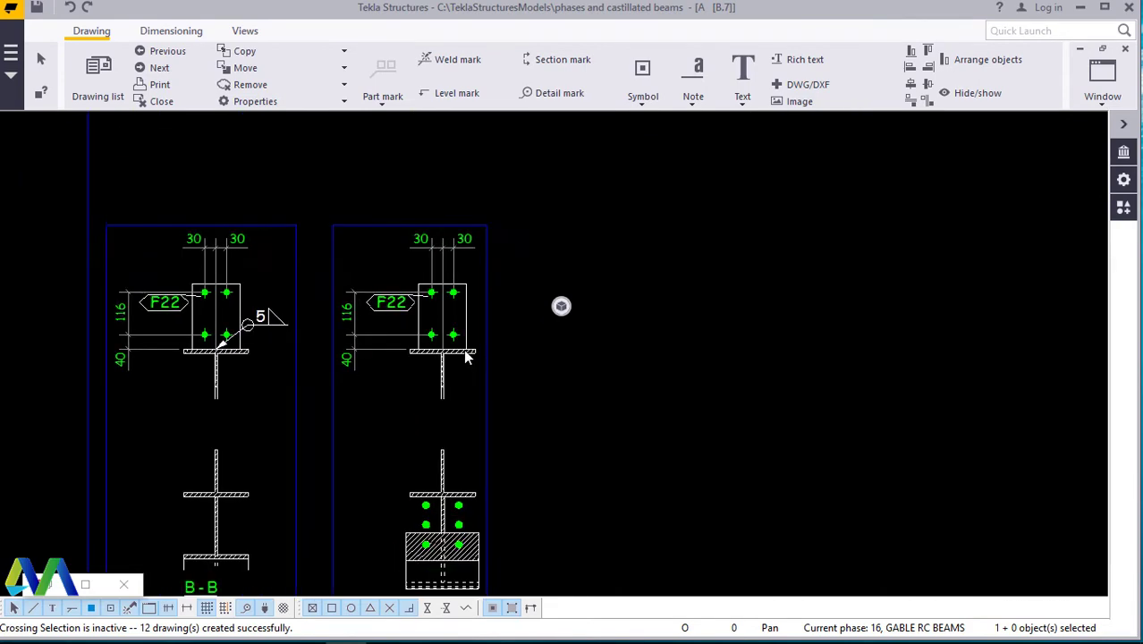
Step: Set the depth down and depth up of section view D-D to 500 and apply the change to the view
{"action": "left_click", "coordinate": [483, 406]}
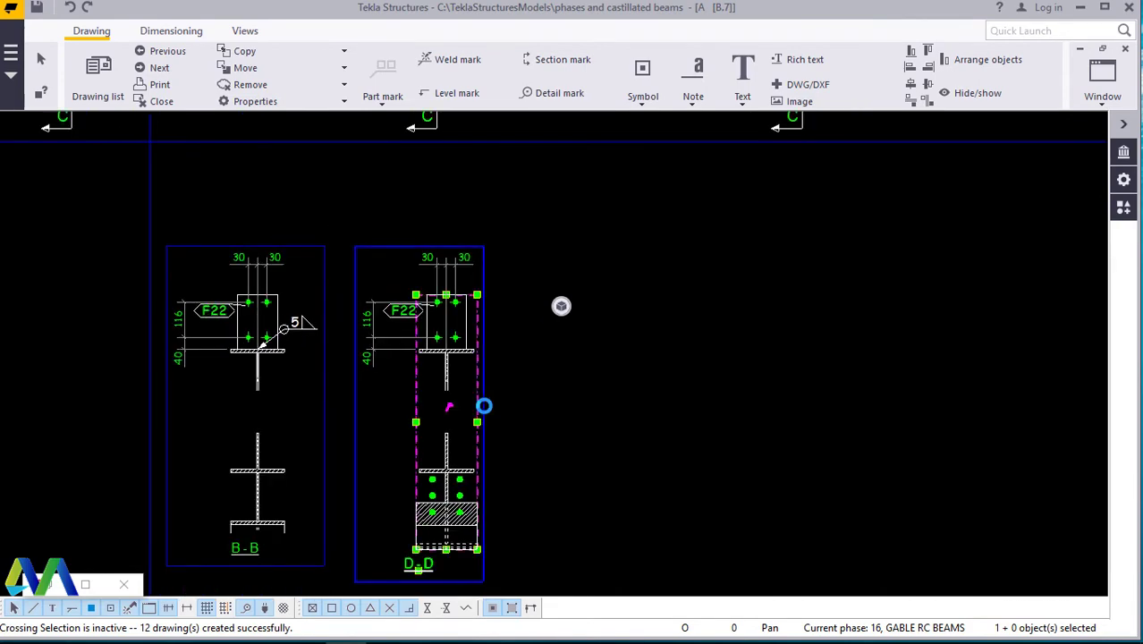
{"action": "double_click", "coordinate": [484, 406]}
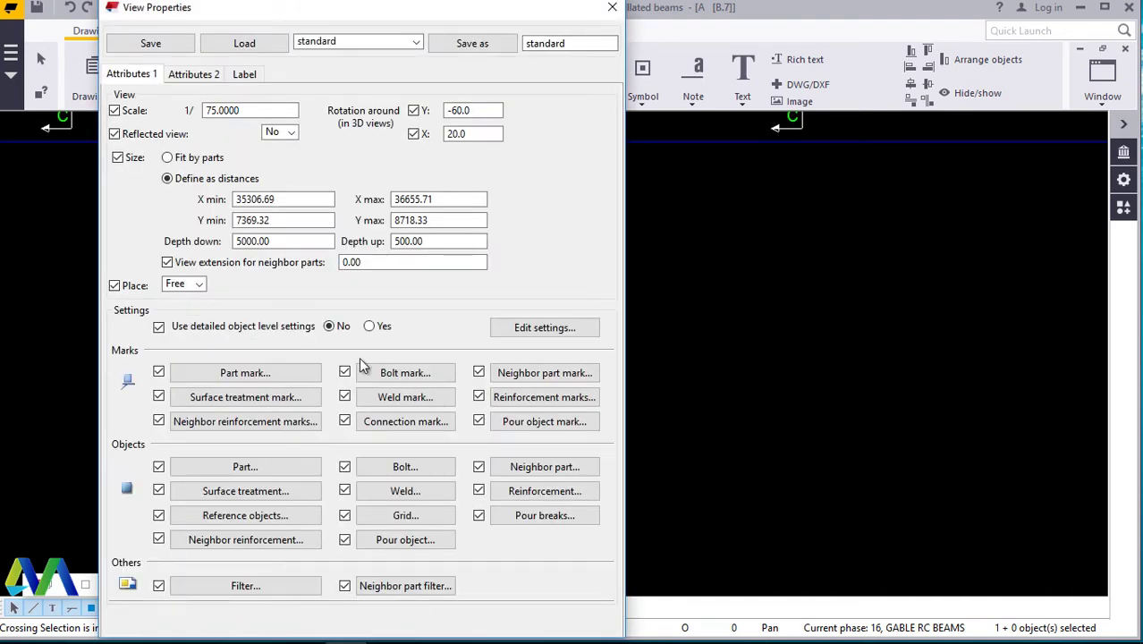
{"action": "double_click", "coordinate": [247, 241]}
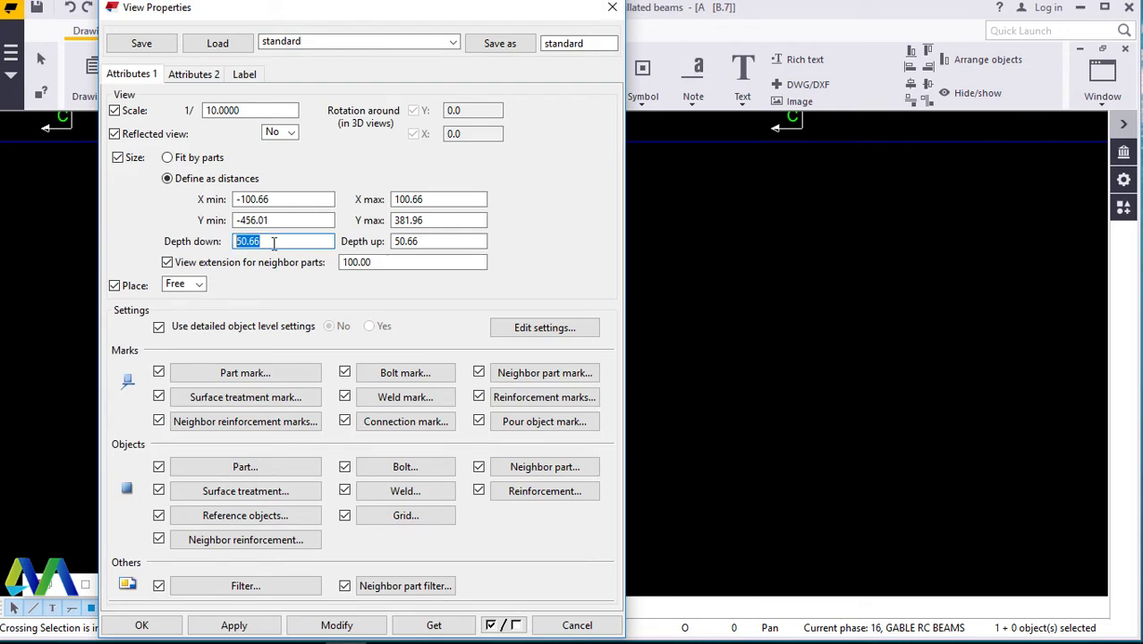
{"action": "type", "text": "500"}
{"action": "double_click", "coordinate": [455, 241]}
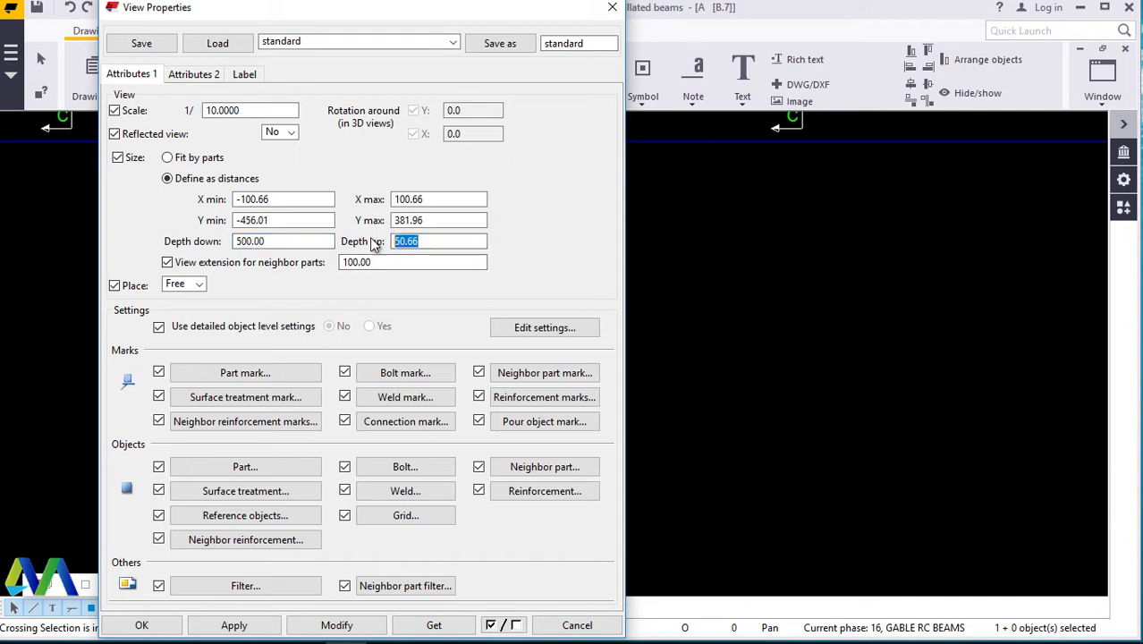
{"action": "type", "text": "500"}
{"action": "left_click", "coordinate": [329, 625]}
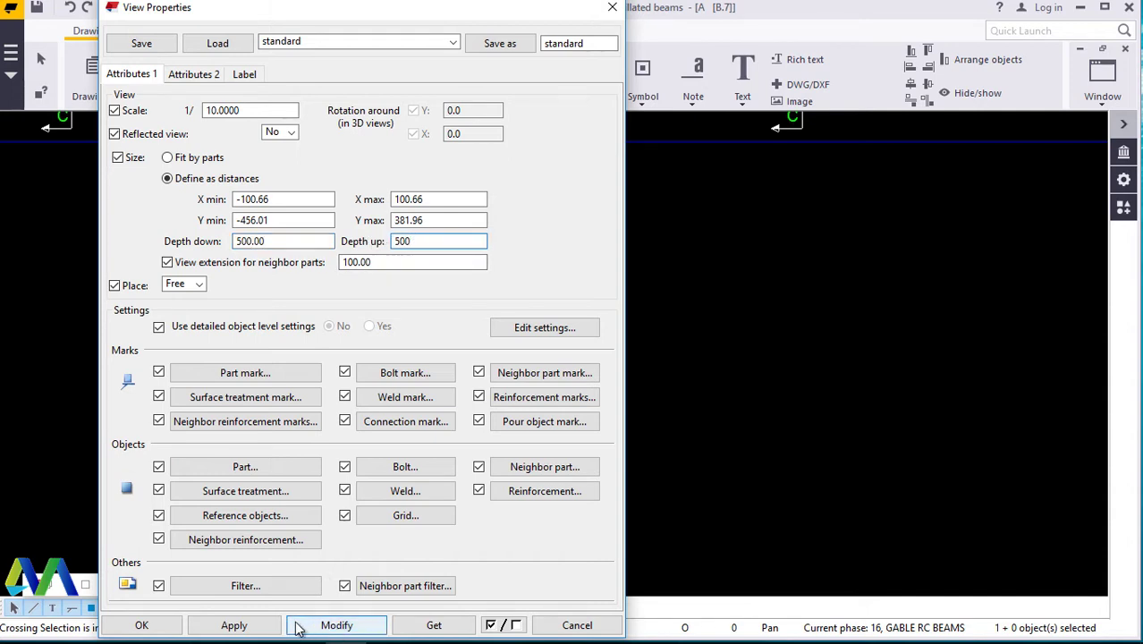
{"action": "left_click", "coordinate": [239, 626]}
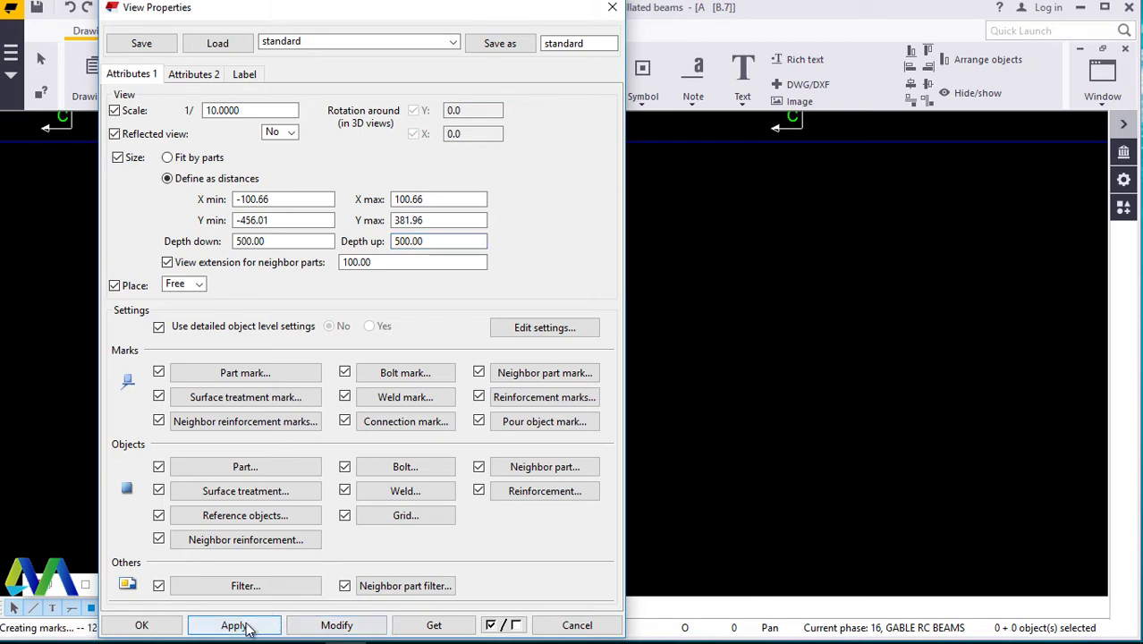
{"action": "left_click", "coordinate": [167, 628]}
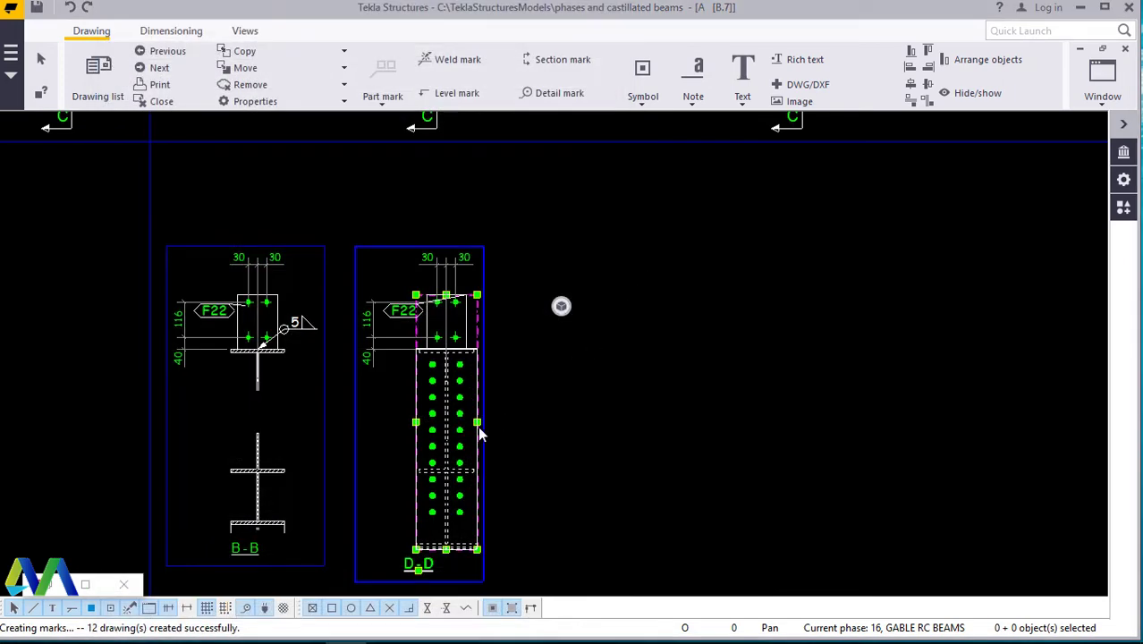
Step: Examine section D-D's end plate and bolts and compare them with the beam profile shown in section B-B
{"action": "scroll", "coordinate": [449, 492], "scroll_direction": "up", "scroll_amount": 3}
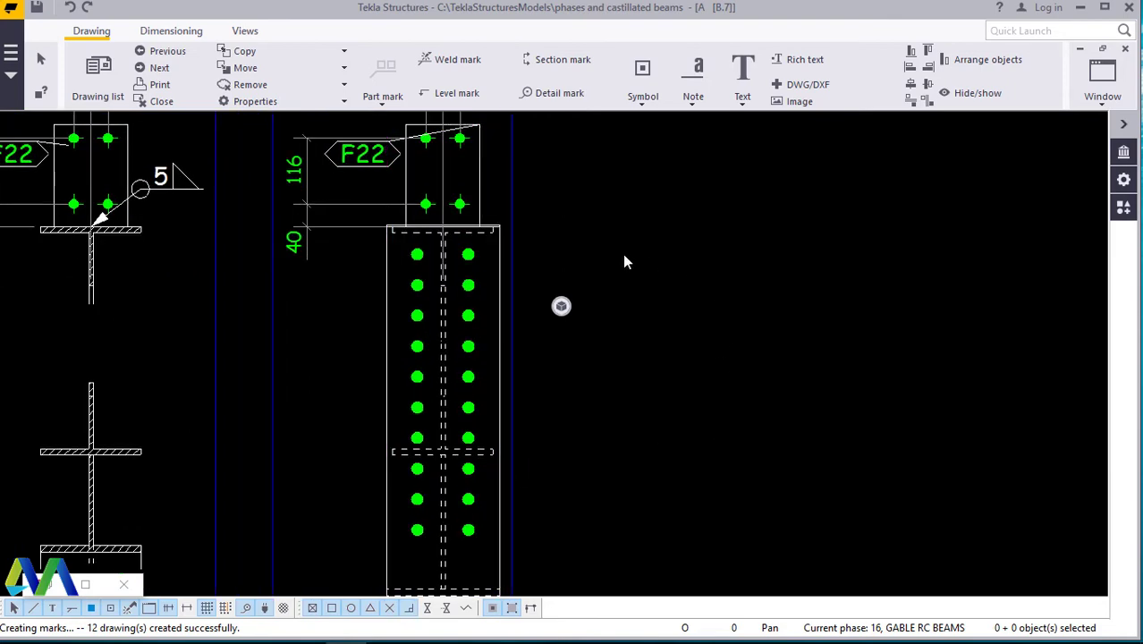
{"action": "scroll", "coordinate": [623, 255], "scroll_direction": "down", "scroll_amount": 2}
{"action": "scroll", "coordinate": [491, 402], "scroll_direction": "down", "scroll_amount": 2}
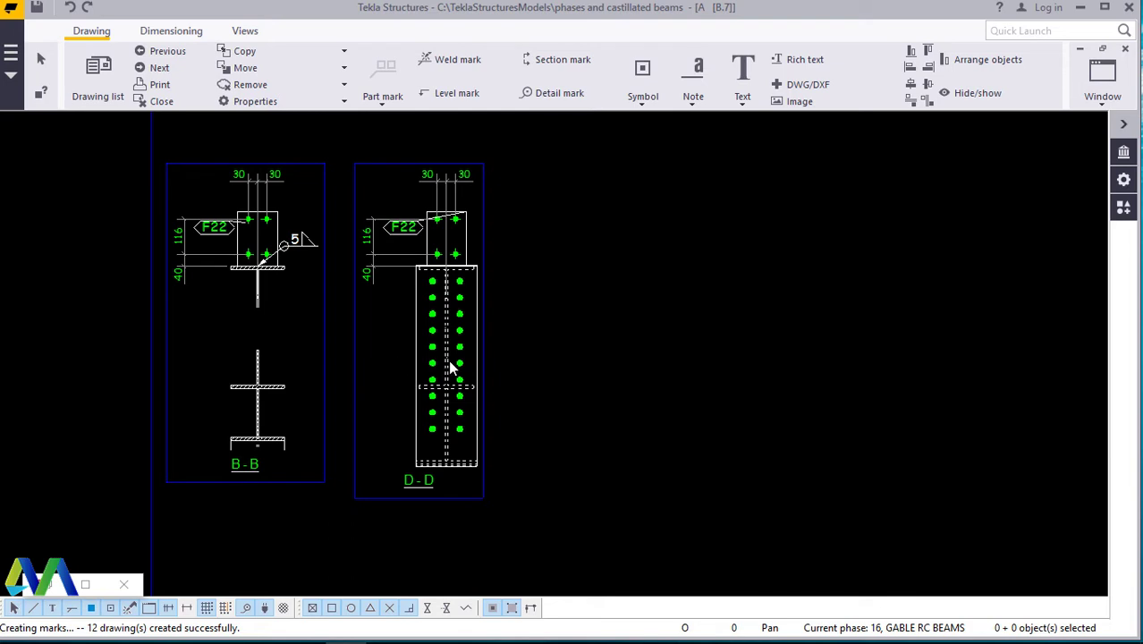
{"action": "scroll", "coordinate": [433, 400], "scroll_direction": "up", "scroll_amount": 1}
{"action": "scroll", "coordinate": [668, 334], "scroll_direction": "down", "scroll_amount": 2}
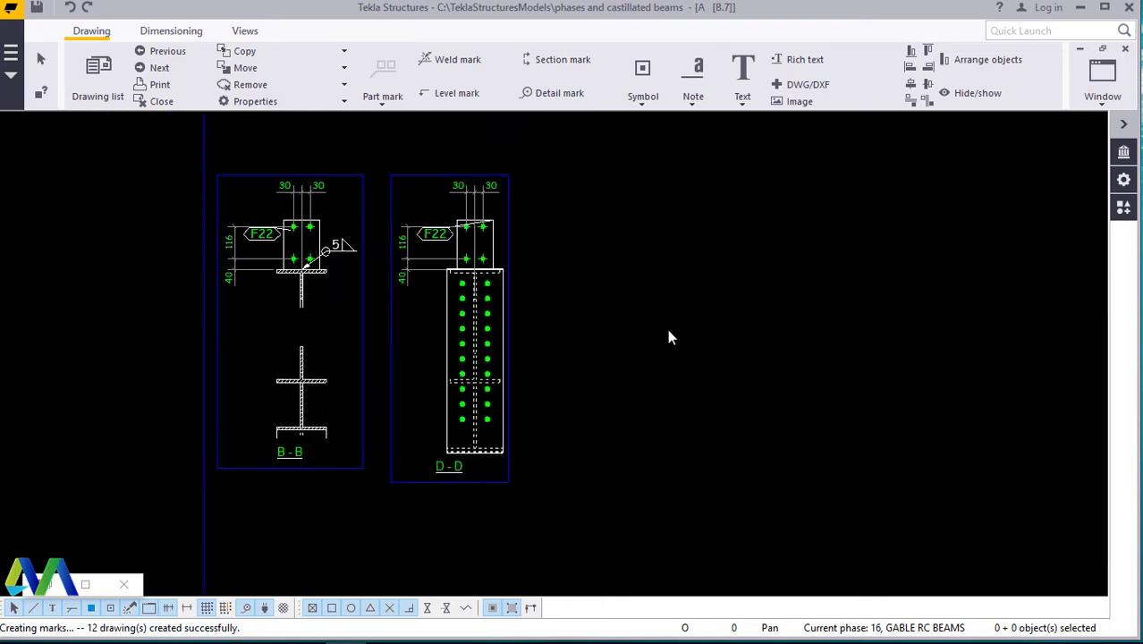
{"action": "scroll", "coordinate": [341, 414], "scroll_direction": "up", "scroll_amount": 2}
{"action": "scroll", "coordinate": [378, 301], "scroll_direction": "down", "scroll_amount": 1}
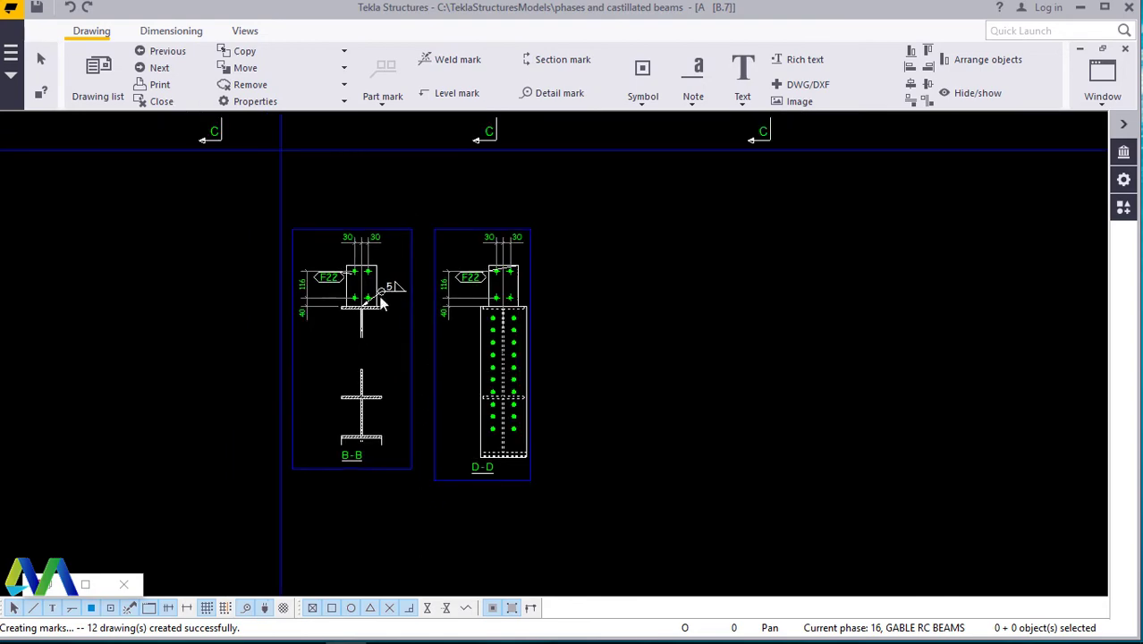
{"action": "scroll", "coordinate": [370, 302], "scroll_direction": "up", "scroll_amount": 3}
{"action": "scroll", "coordinate": [411, 405], "scroll_direction": "down", "scroll_amount": 1}
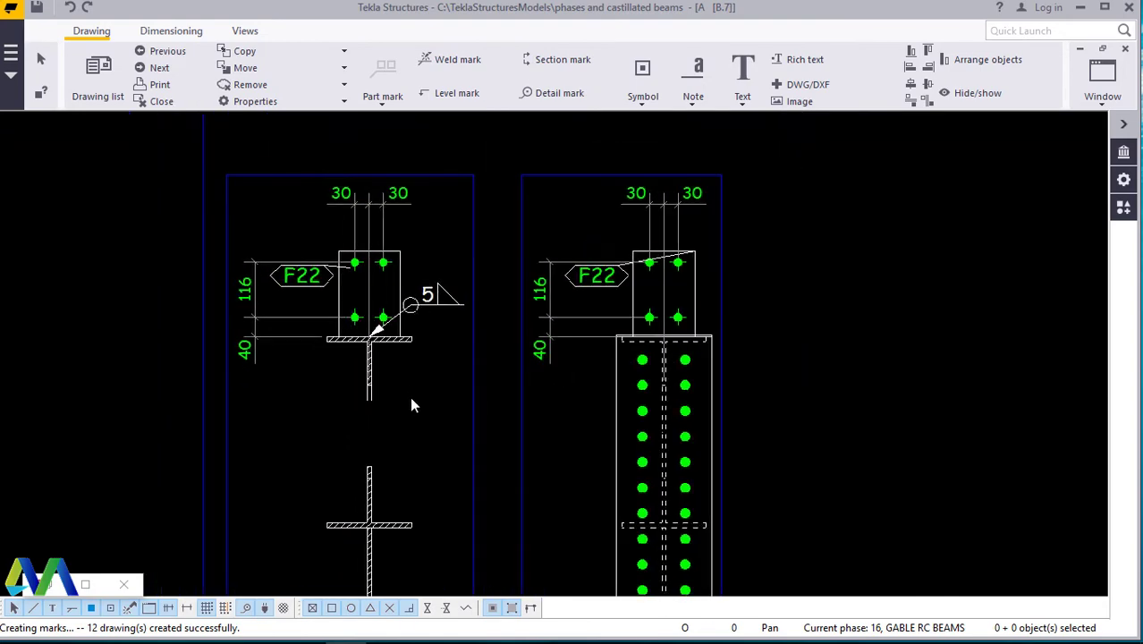
{"action": "scroll", "coordinate": [410, 303], "scroll_direction": "down", "scroll_amount": 1}
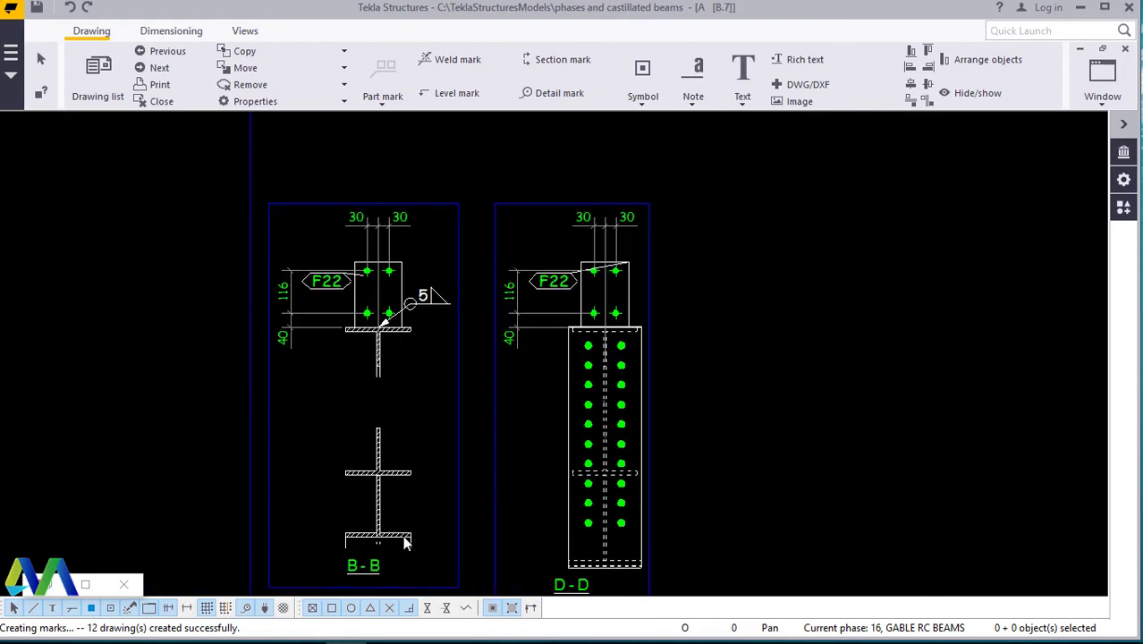
{"action": "scroll", "coordinate": [434, 298], "scroll_direction": "down", "scroll_amount": 2}
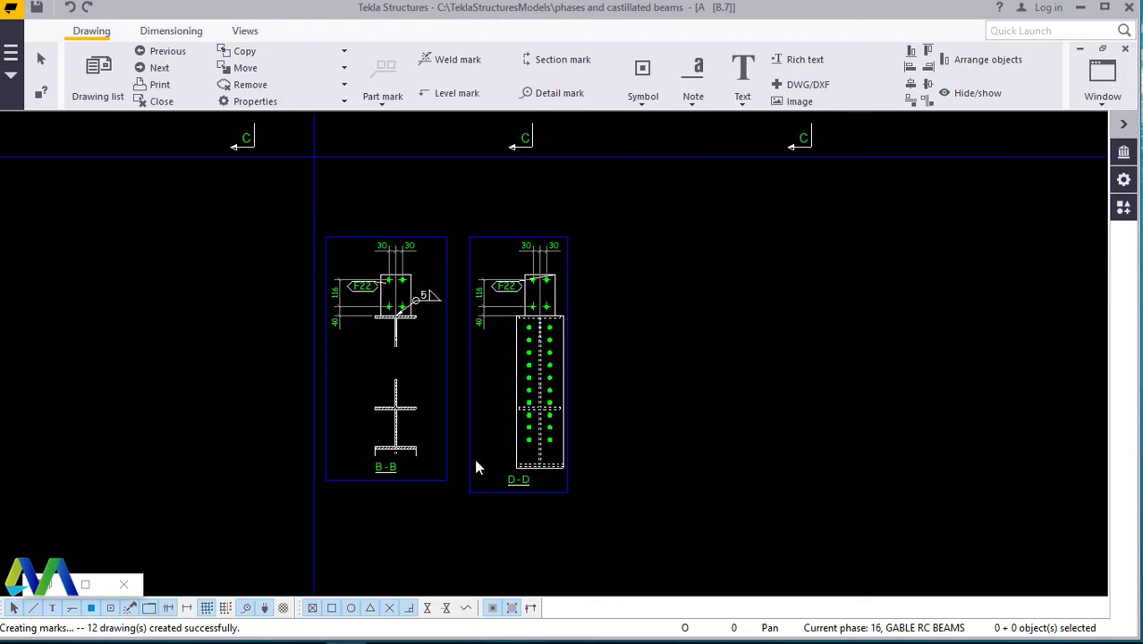
{"action": "scroll", "coordinate": [502, 464], "scroll_direction": "up", "scroll_amount": 2}
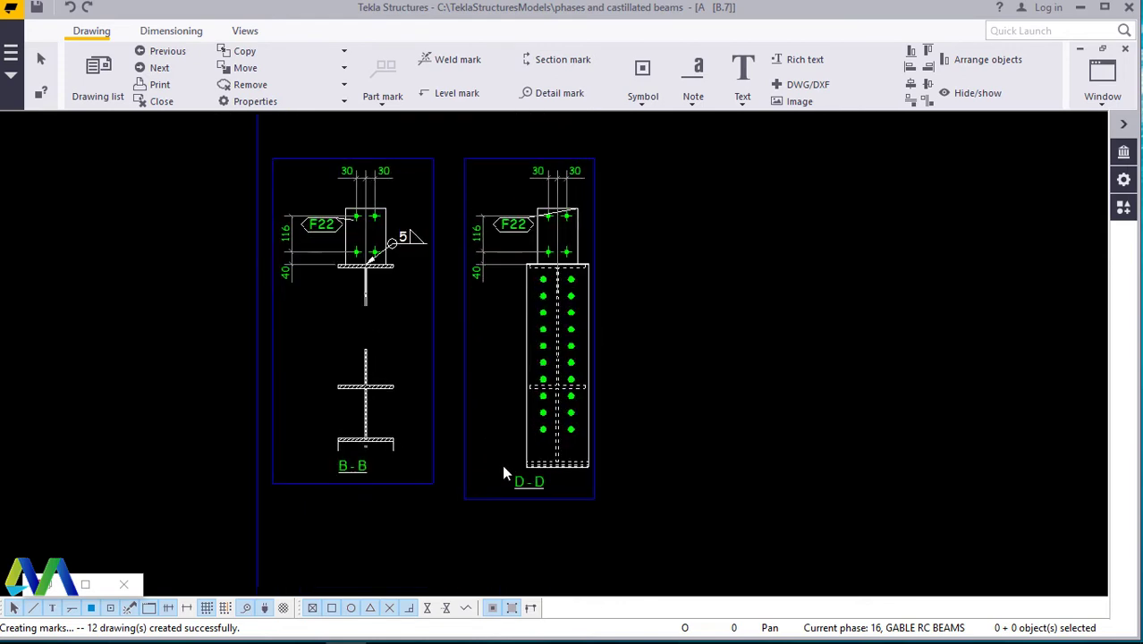
Step: Set the depth up and depth down of section view B-B to 500 and apply the change to the view
{"action": "left_click", "coordinate": [426, 354]}
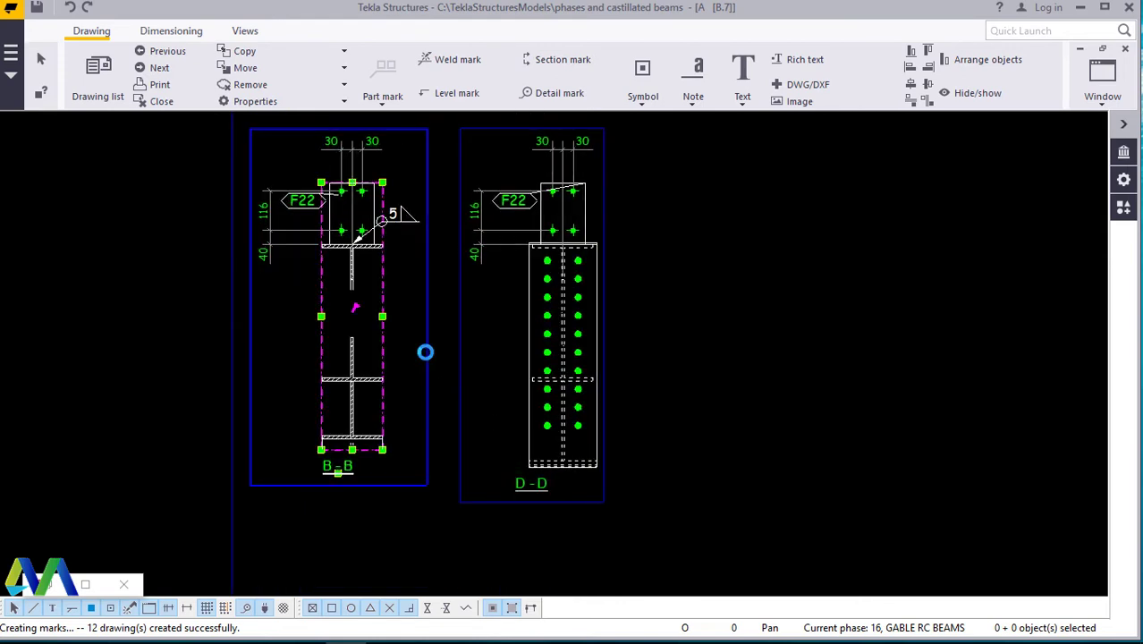
{"action": "double_click", "coordinate": [425, 351]}
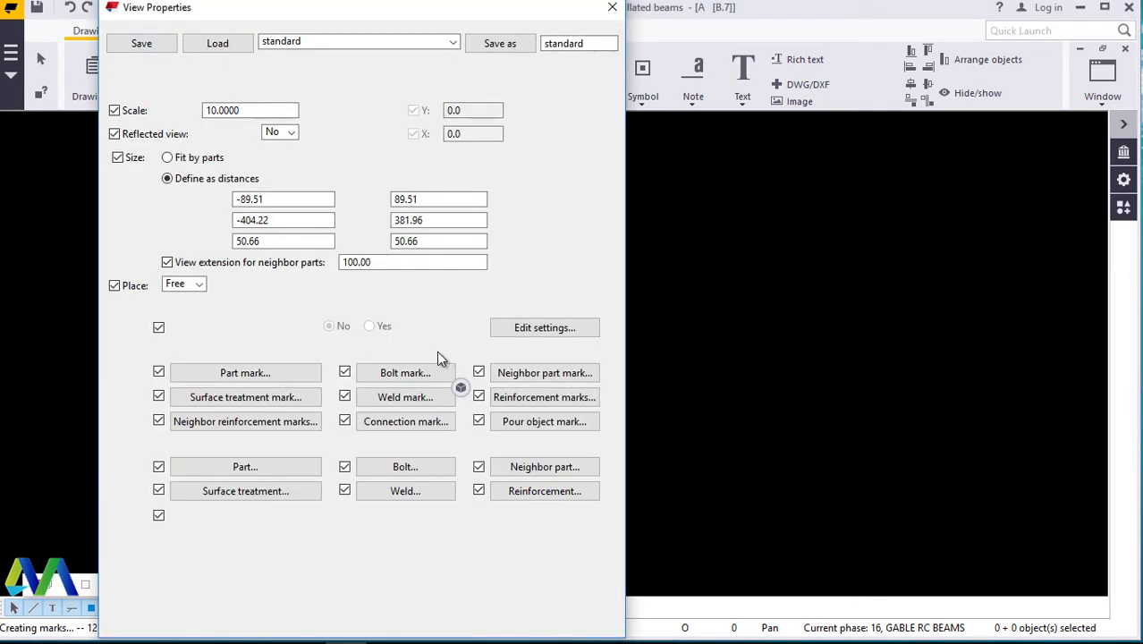
{"action": "left_click_drag", "start_coordinate": [439, 241], "coordinate": [390, 246]}
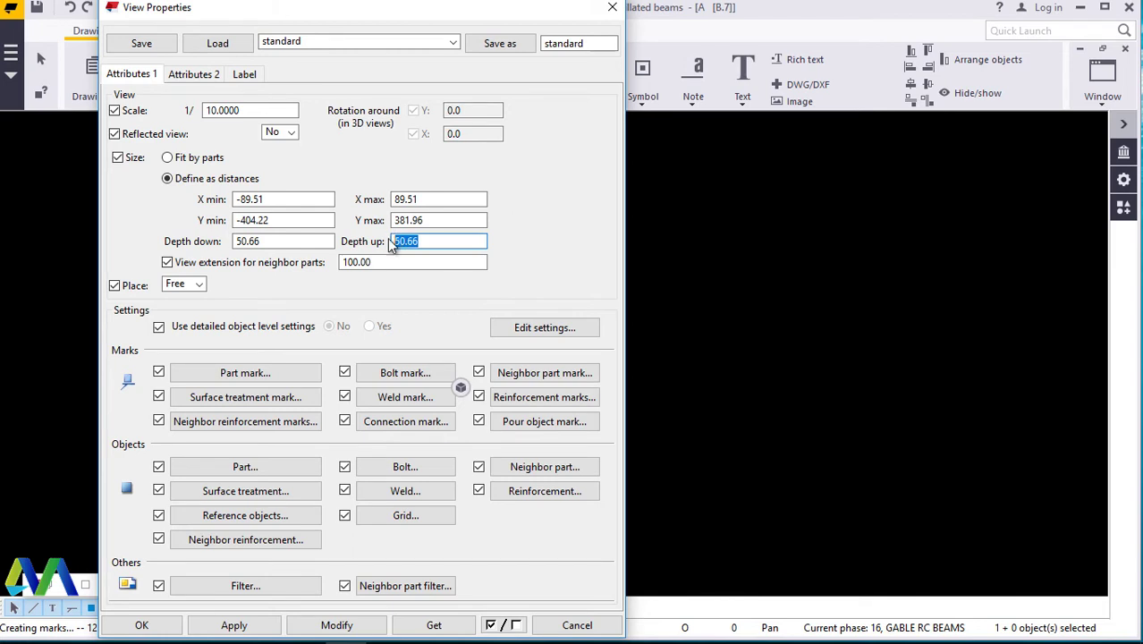
{"action": "type", "text": "500"}
{"action": "left_click", "coordinate": [284, 242]}
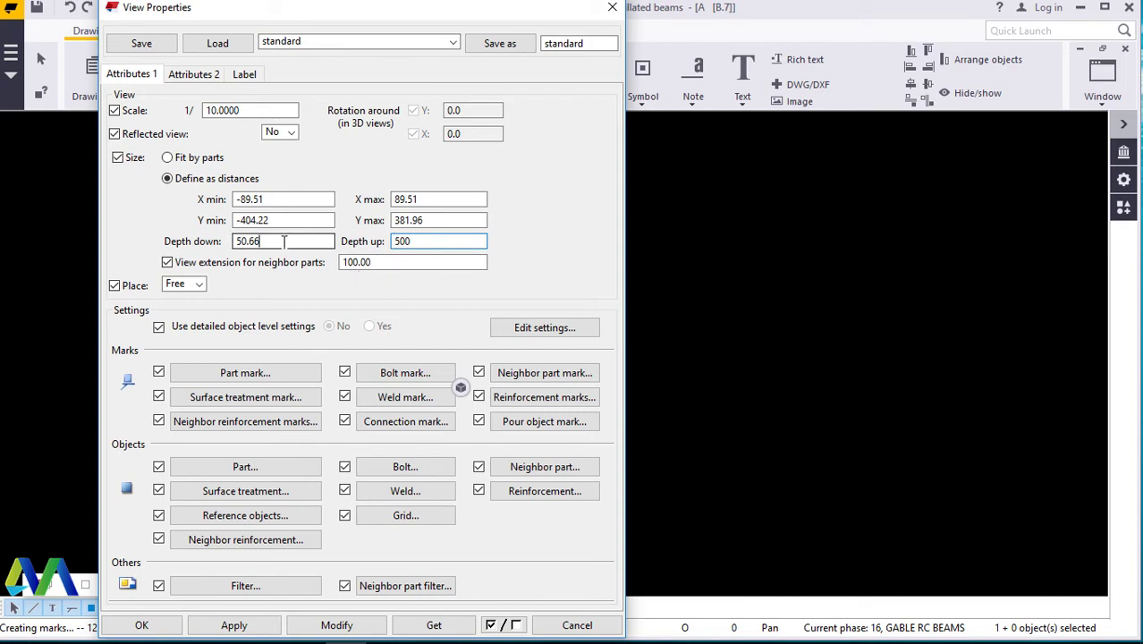
{"action": "left_click_drag", "start_coordinate": [284, 242], "coordinate": [233, 243]}
{"action": "type", "text": "500"}
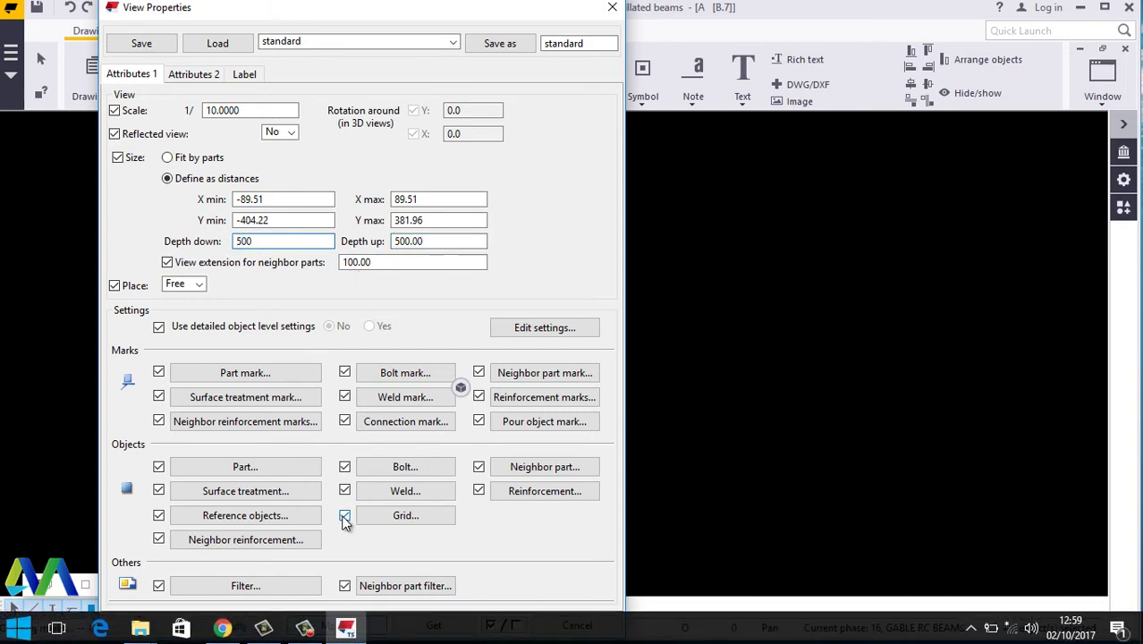
{"action": "left_click", "coordinate": [338, 625]}
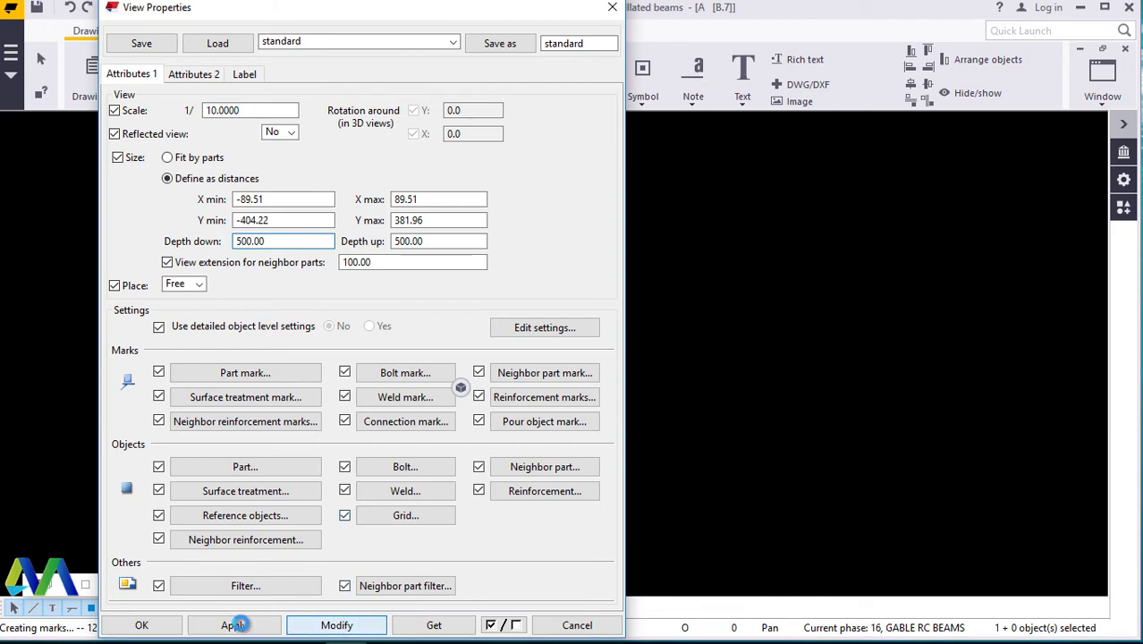
{"action": "left_click", "coordinate": [234, 625]}
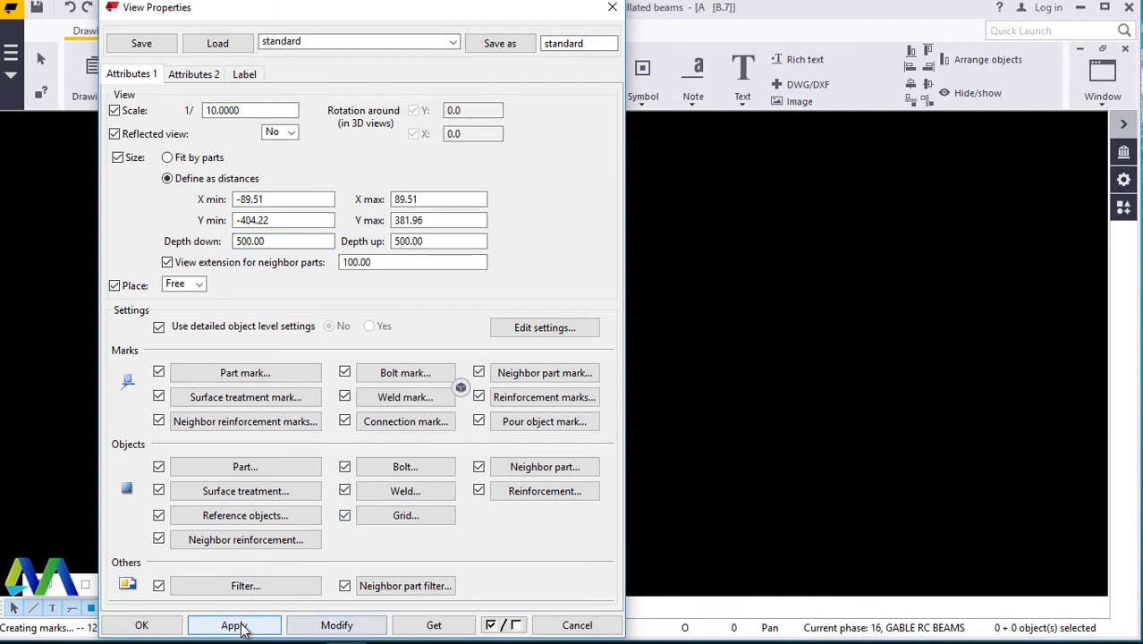
{"action": "left_click", "coordinate": [141, 625]}
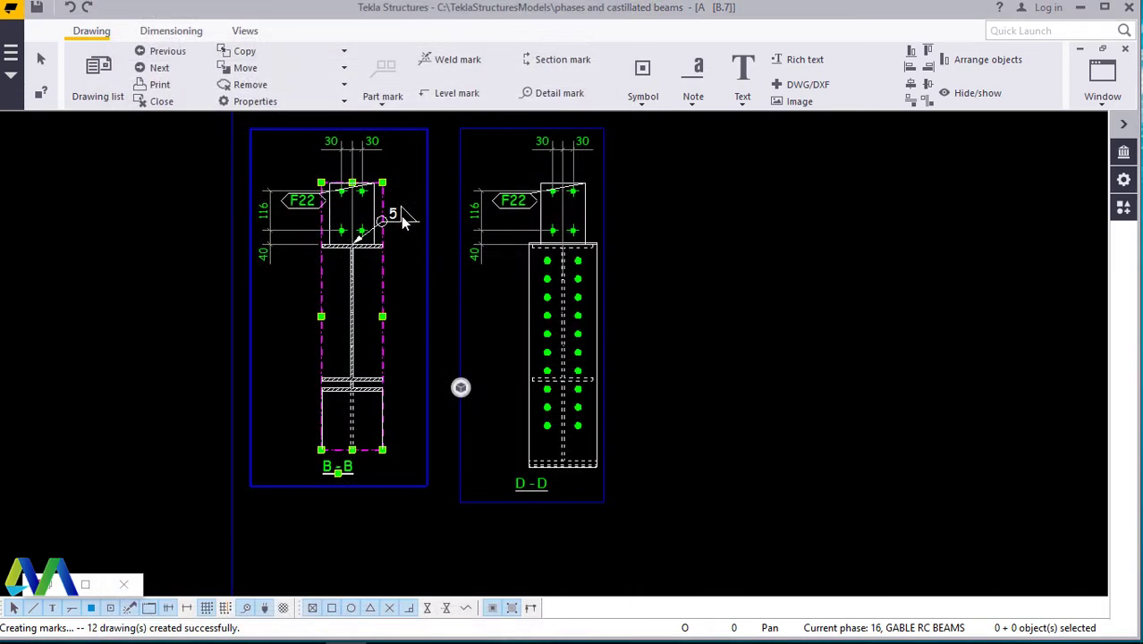
Step: Extend the lower boundary of section view B-B downward to show more of the haunch below the beam
{"action": "scroll", "coordinate": [401, 216], "scroll_direction": "up", "scroll_amount": 5}
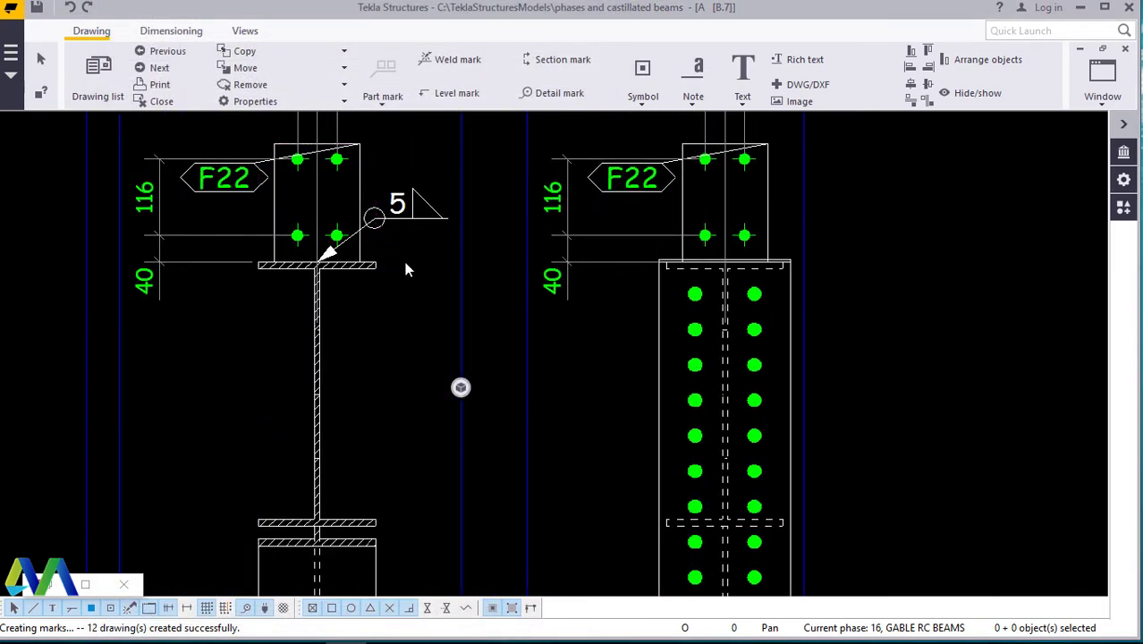
{"action": "scroll", "coordinate": [375, 271], "scroll_direction": "down", "scroll_amount": 3}
{"action": "scroll", "coordinate": [375, 492], "scroll_direction": "up", "scroll_amount": 2}
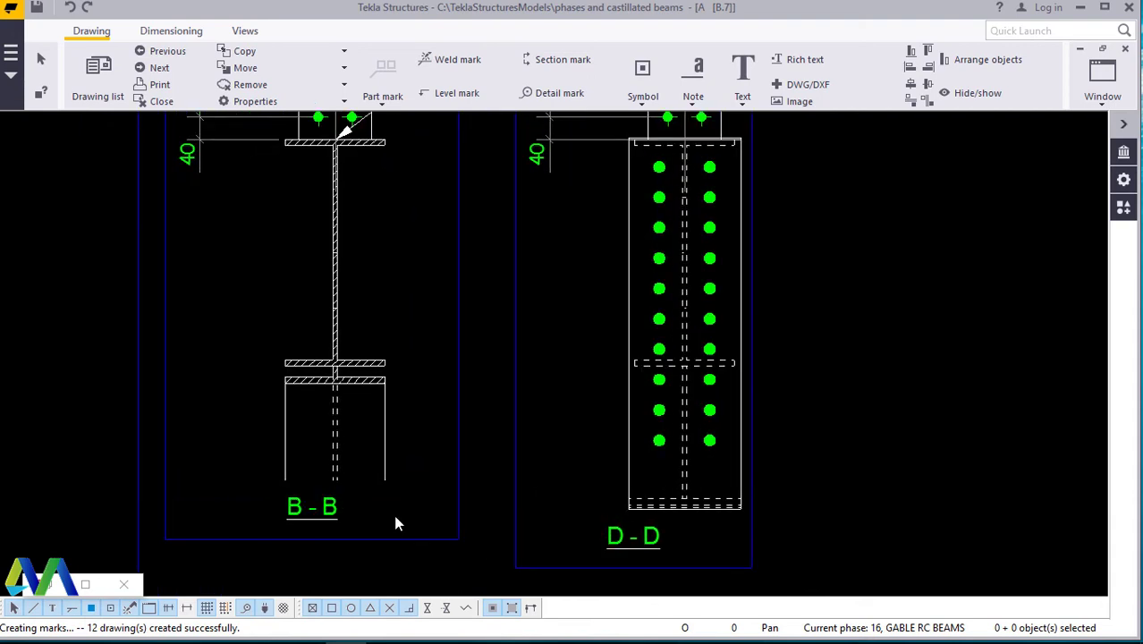
{"action": "left_click", "coordinate": [394, 536]}
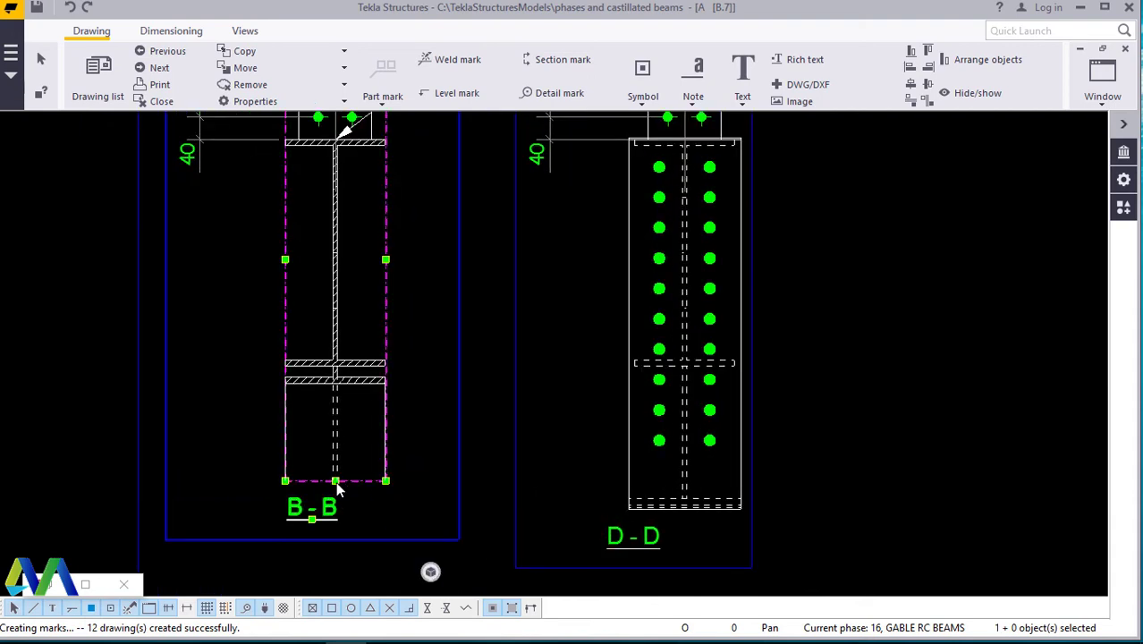
{"action": "left_click_drag", "start_coordinate": [336, 483], "coordinate": [335, 539]}
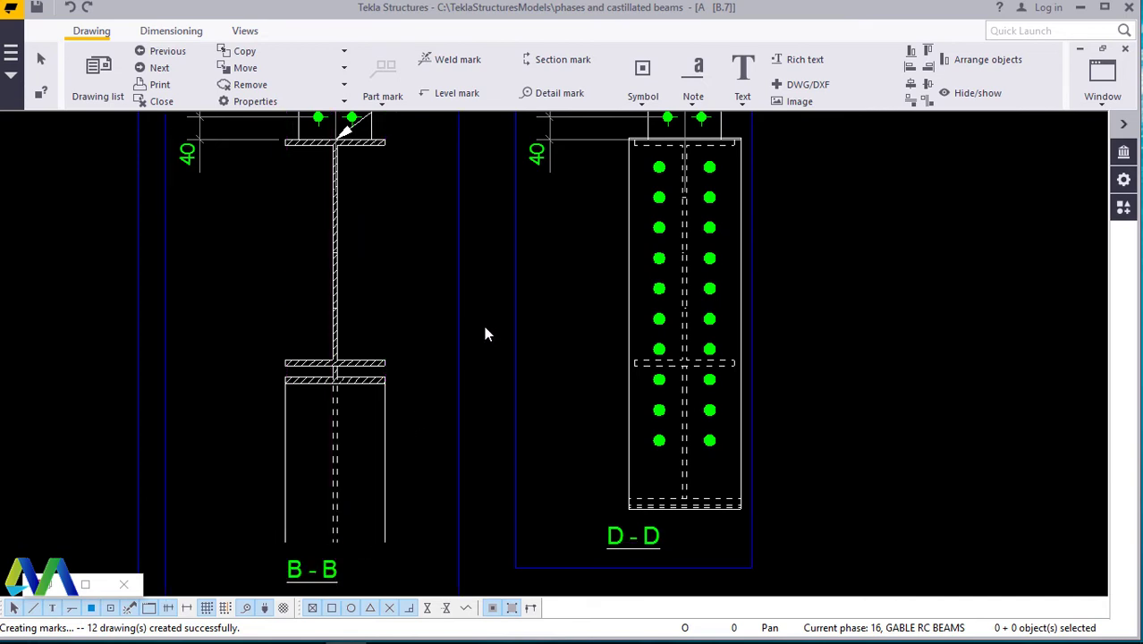
Step: Change the bolt representation of the end plate bolts in section D-D to Symbol2
{"action": "scroll", "coordinate": [332, 383], "scroll_direction": "down", "scroll_amount": 3}
{"action": "scroll", "coordinate": [505, 245], "scroll_direction": "up", "scroll_amount": 5}
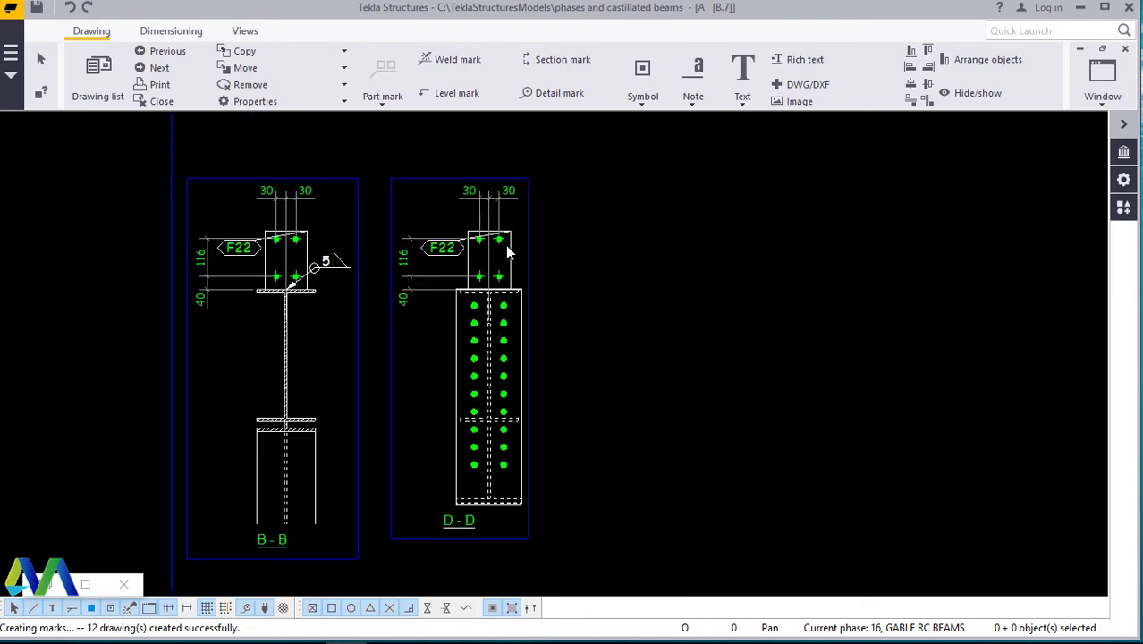
{"action": "scroll", "coordinate": [442, 319], "scroll_direction": "down", "scroll_amount": 5}
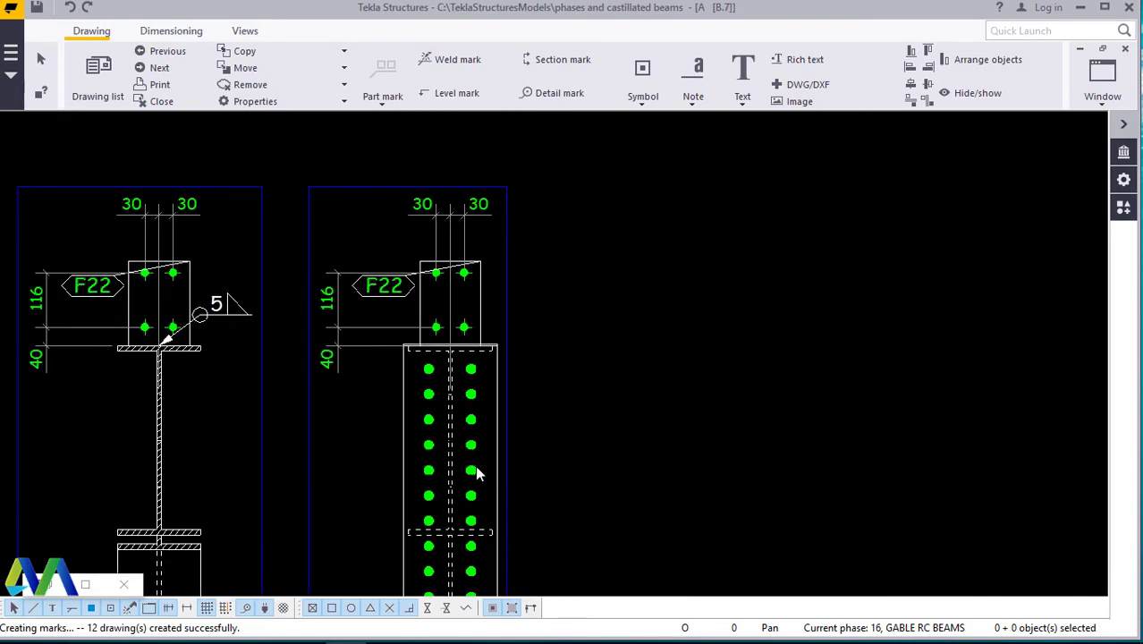
{"action": "double_click", "coordinate": [474, 472]}
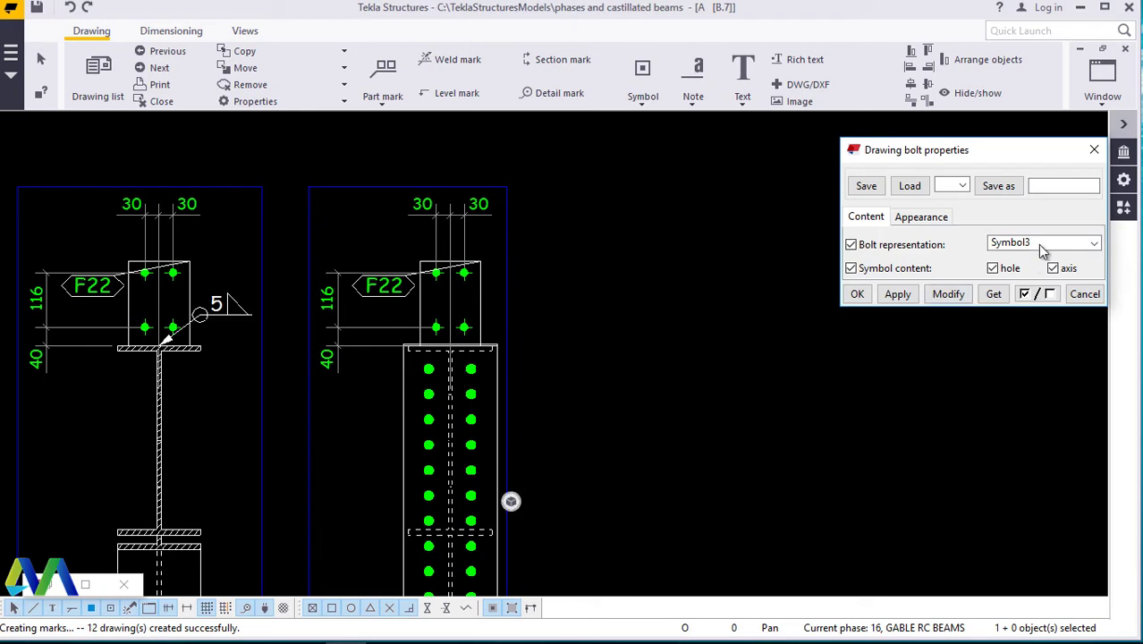
{"action": "left_click", "coordinate": [1074, 244]}
{"action": "left_click", "coordinate": [1044, 297]}
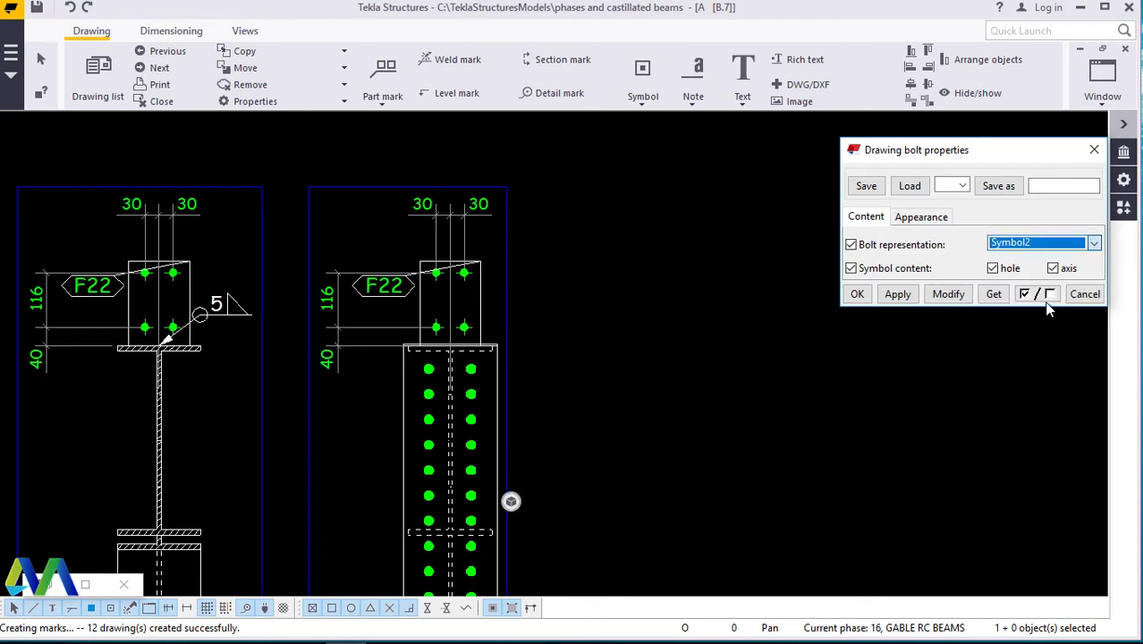
{"action": "left_click", "coordinate": [946, 296]}
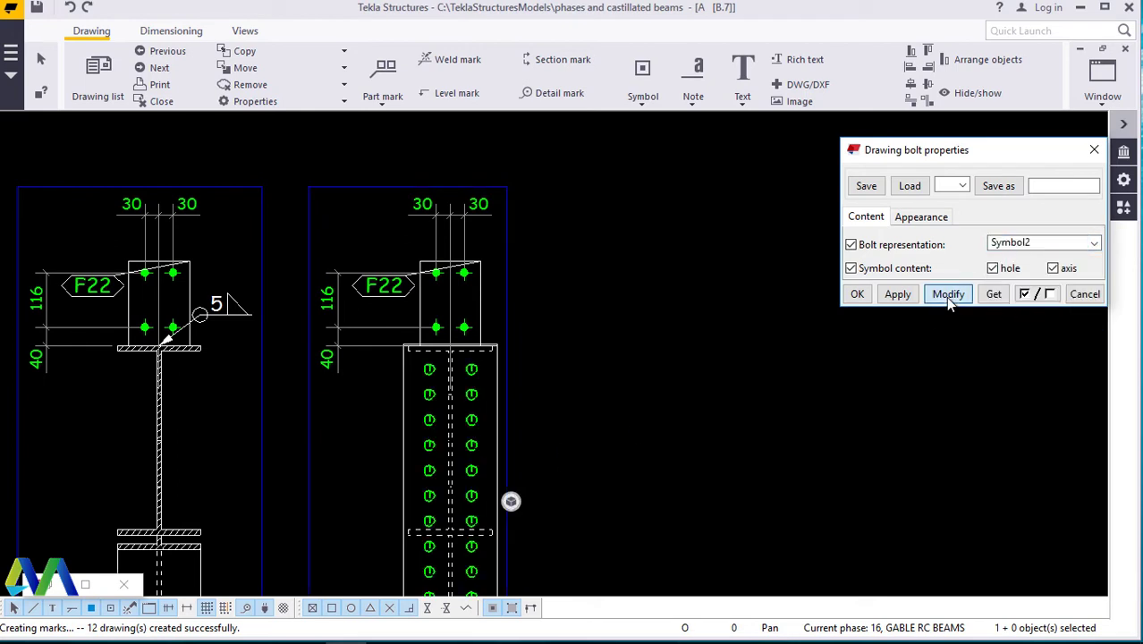
{"action": "left_click", "coordinate": [867, 296]}
Step: Check the full sheet layout with the beam's front view and the surrounding section views
{"action": "scroll", "coordinate": [514, 286], "scroll_direction": "down", "scroll_amount": 2}
{"action": "middle_click_drag", "start_coordinate": [529, 299], "coordinate": [581, 331]}
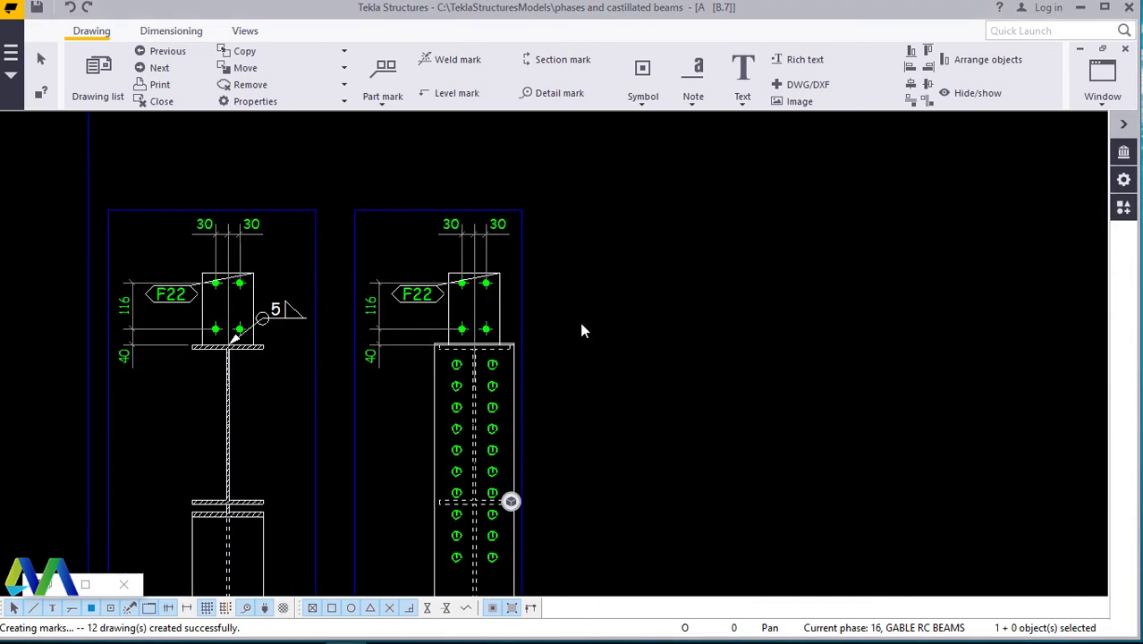
{"action": "scroll", "coordinate": [582, 331], "scroll_direction": "down", "scroll_amount": 6}
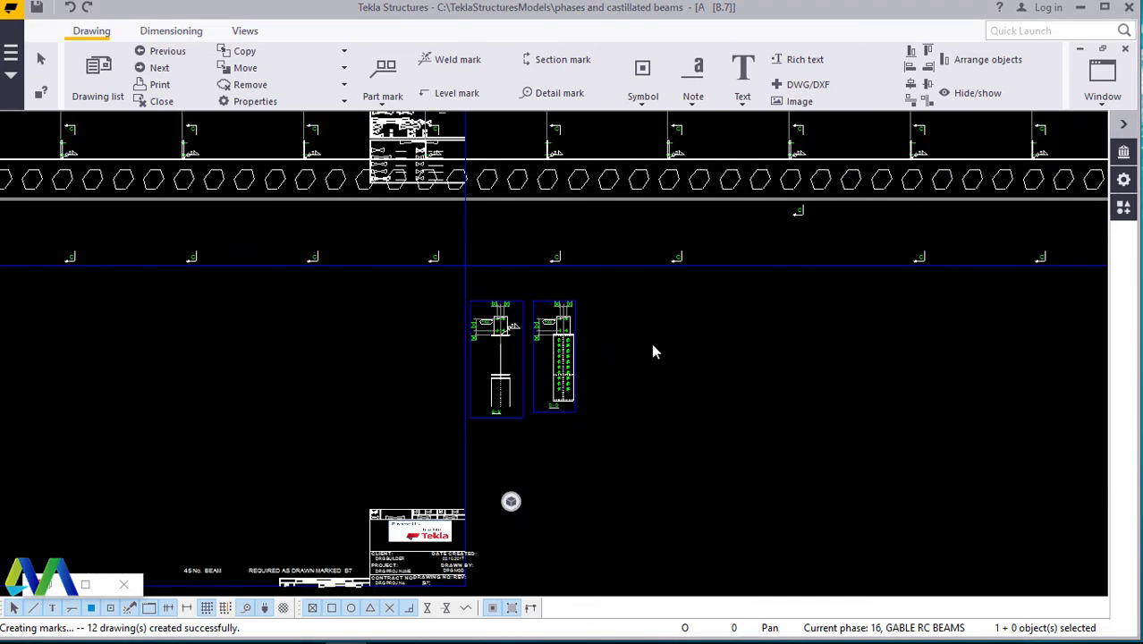
{"action": "scroll", "coordinate": [676, 353], "scroll_direction": "down", "scroll_amount": 2}
{"action": "scroll", "coordinate": [848, 311], "scroll_direction": "down", "scroll_amount": 2}
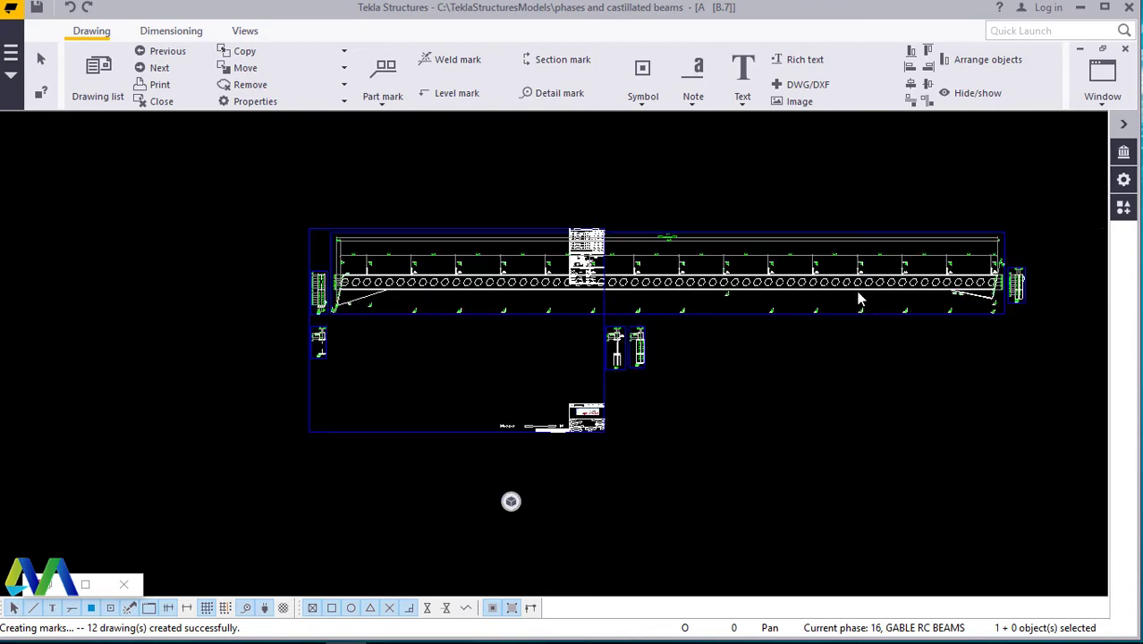
Step: Change the bolt representation of the upper end plate bolts in section A-A to Symbol2
{"action": "scroll", "coordinate": [317, 318], "scroll_direction": "down", "scroll_amount": 1}
{"action": "scroll", "coordinate": [371, 310], "scroll_direction": "up", "scroll_amount": 7}
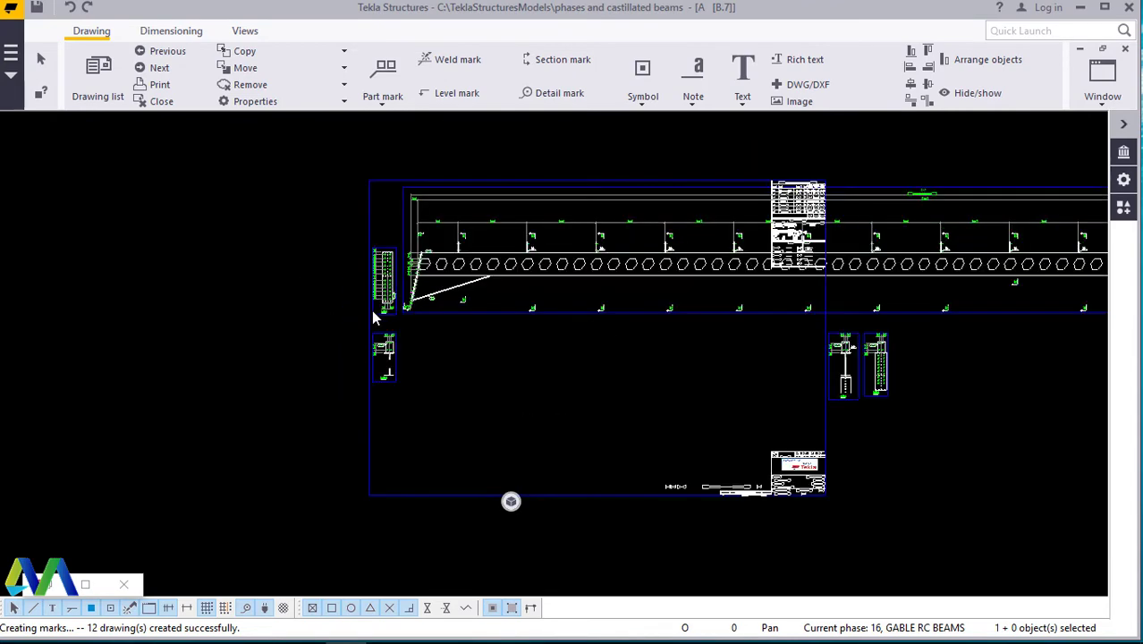
{"action": "scroll", "coordinate": [383, 315], "scroll_direction": "up", "scroll_amount": 4}
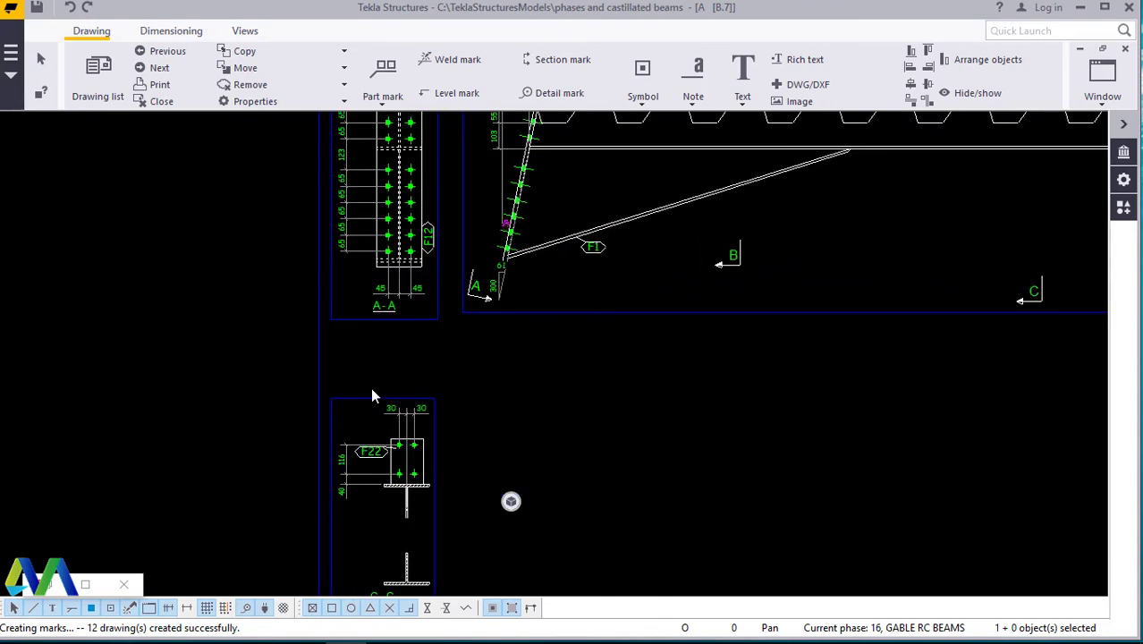
{"action": "scroll", "coordinate": [359, 391], "scroll_direction": "down", "scroll_amount": 1}
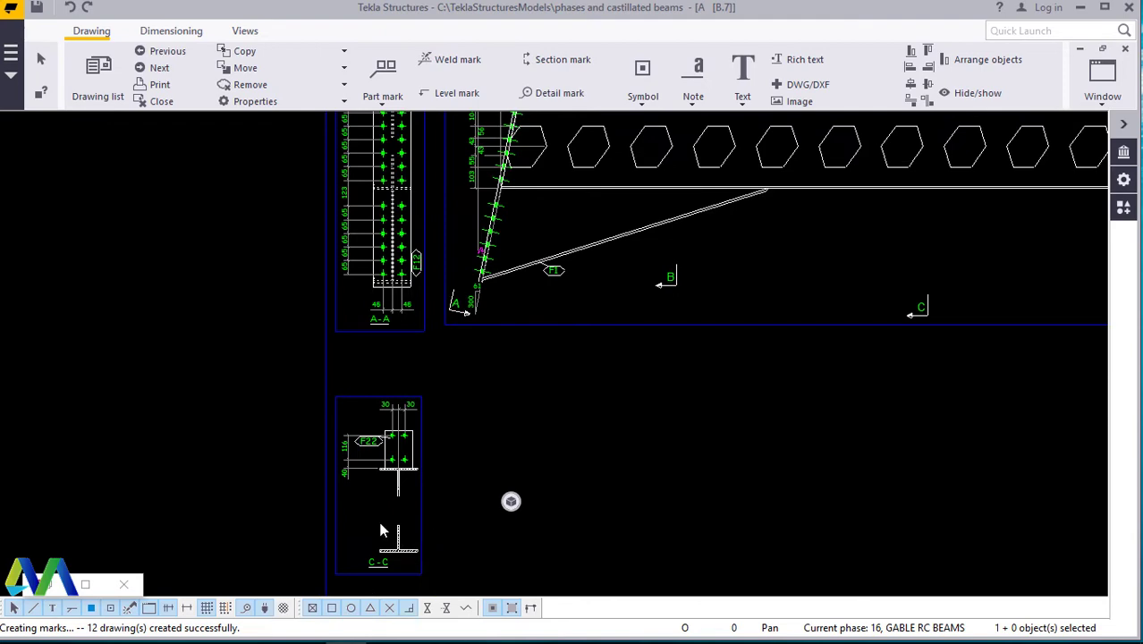
{"action": "scroll", "coordinate": [389, 376], "scroll_direction": "up", "scroll_amount": 5}
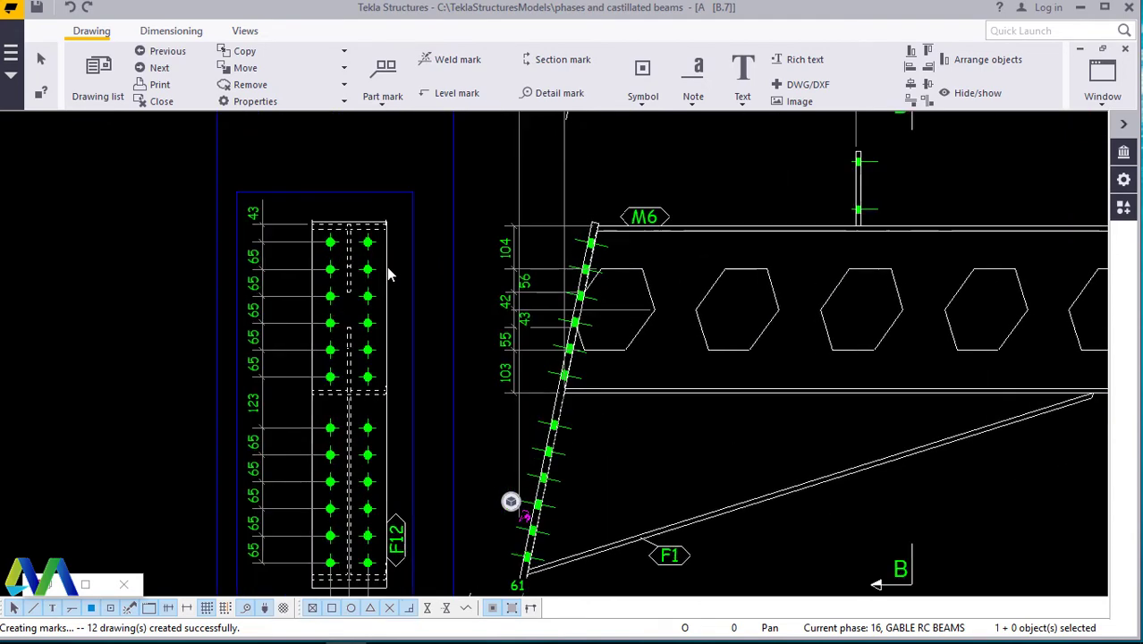
{"action": "scroll", "coordinate": [388, 274], "scroll_direction": "up", "scroll_amount": 4}
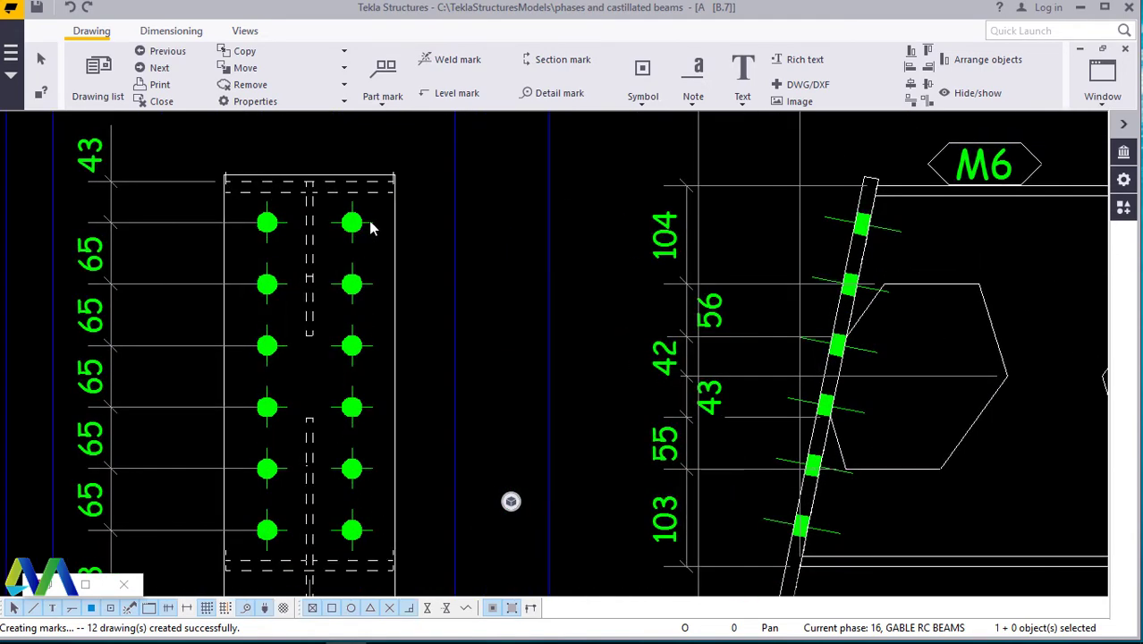
{"action": "double_click", "coordinate": [372, 229]}
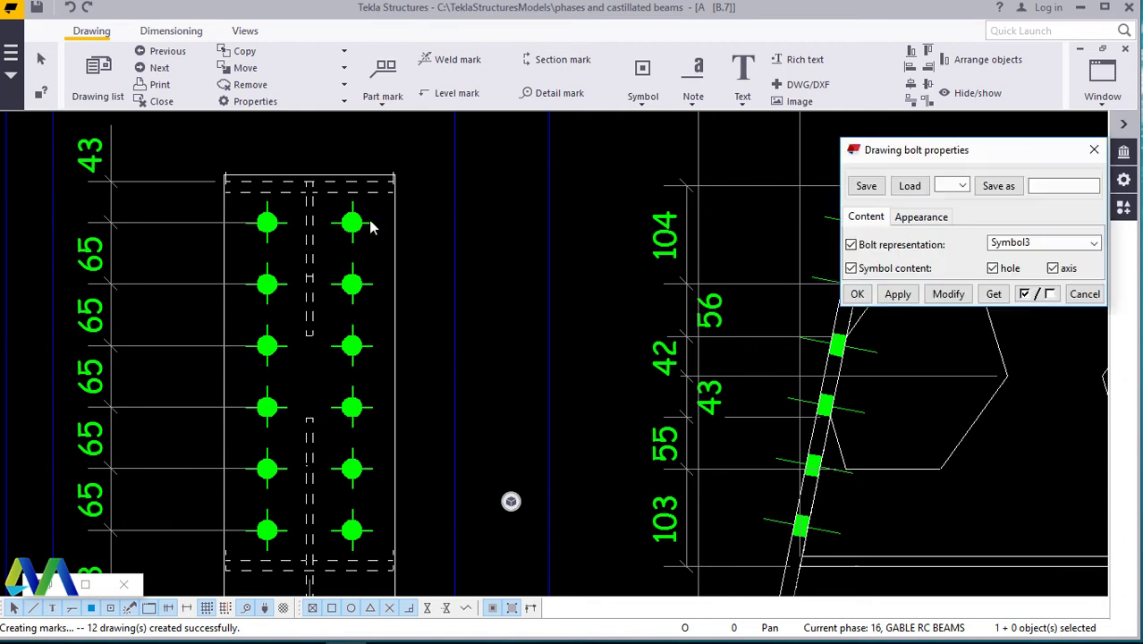
{"action": "left_click", "coordinate": [1028, 254]}
{"action": "left_click", "coordinate": [1033, 308]}
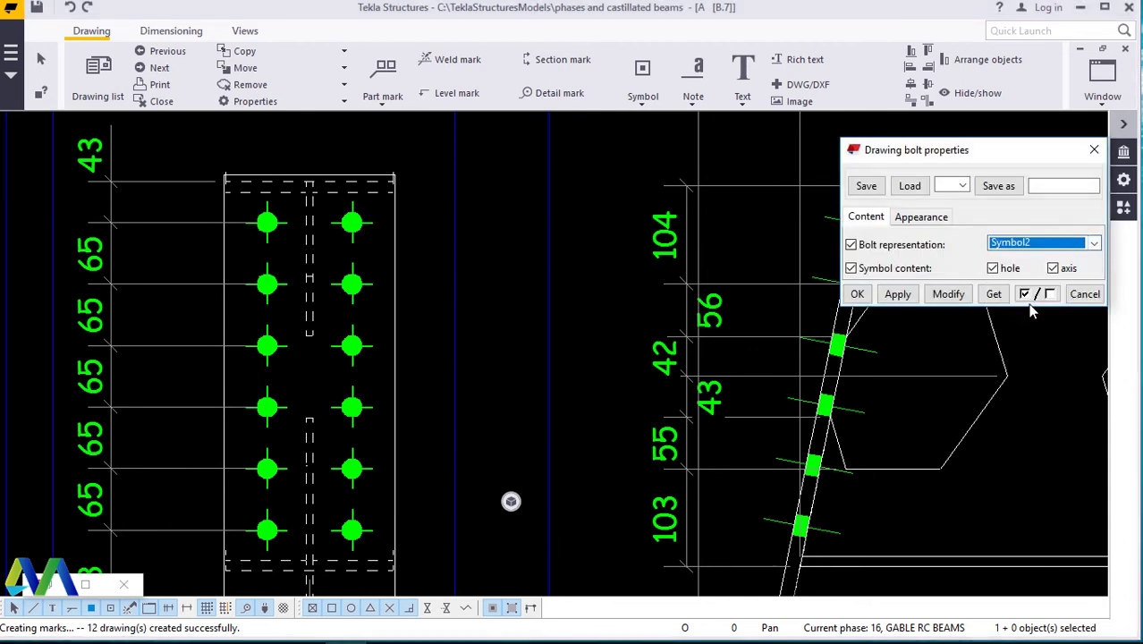
{"action": "left_click", "coordinate": [939, 297]}
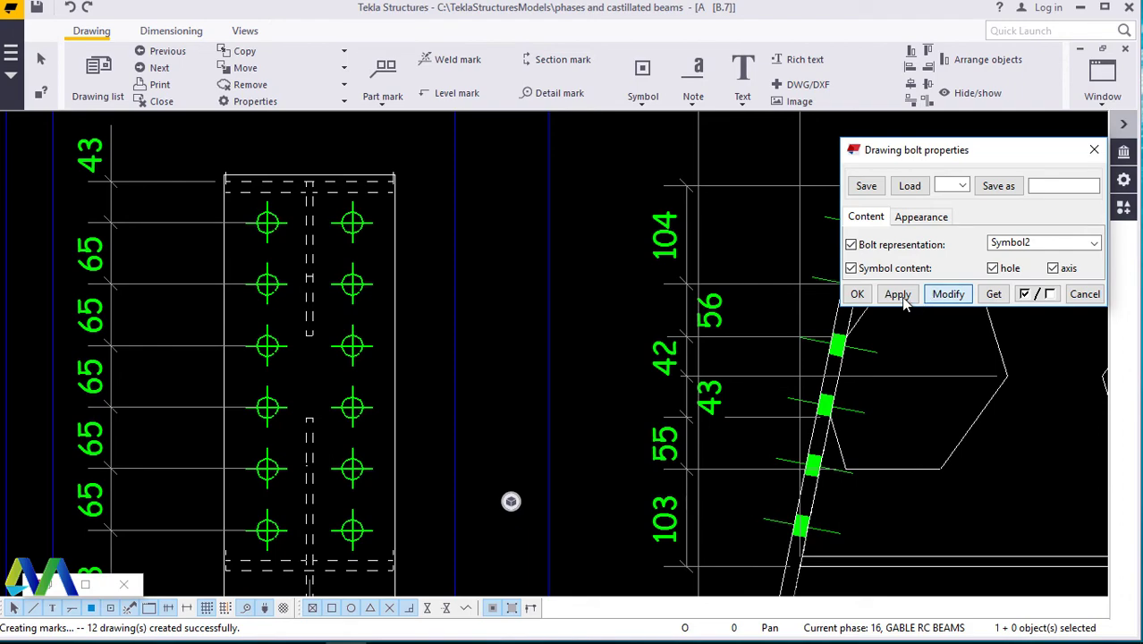
{"action": "left_click", "coordinate": [857, 294]}
Step: Examine the part marks and section marks around the haunched end of the beam in the front view
{"action": "scroll", "coordinate": [311, 234], "scroll_direction": "down", "scroll_amount": 2}
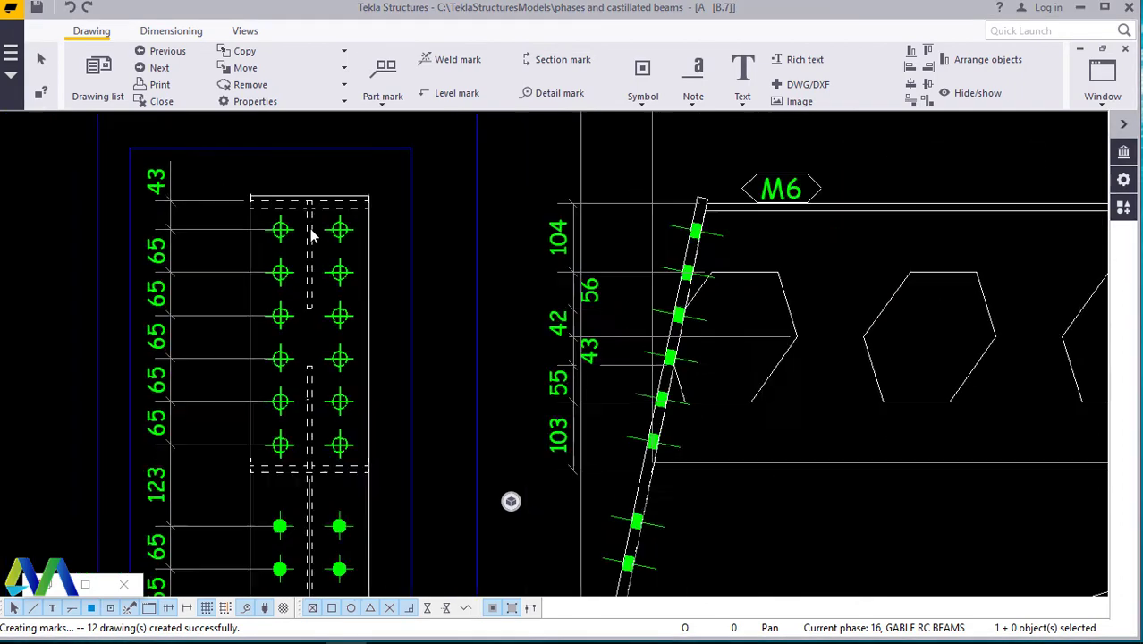
{"action": "scroll", "coordinate": [311, 234], "scroll_direction": "down", "scroll_amount": 3}
{"action": "scroll", "coordinate": [255, 253], "scroll_direction": "down", "scroll_amount": 3}
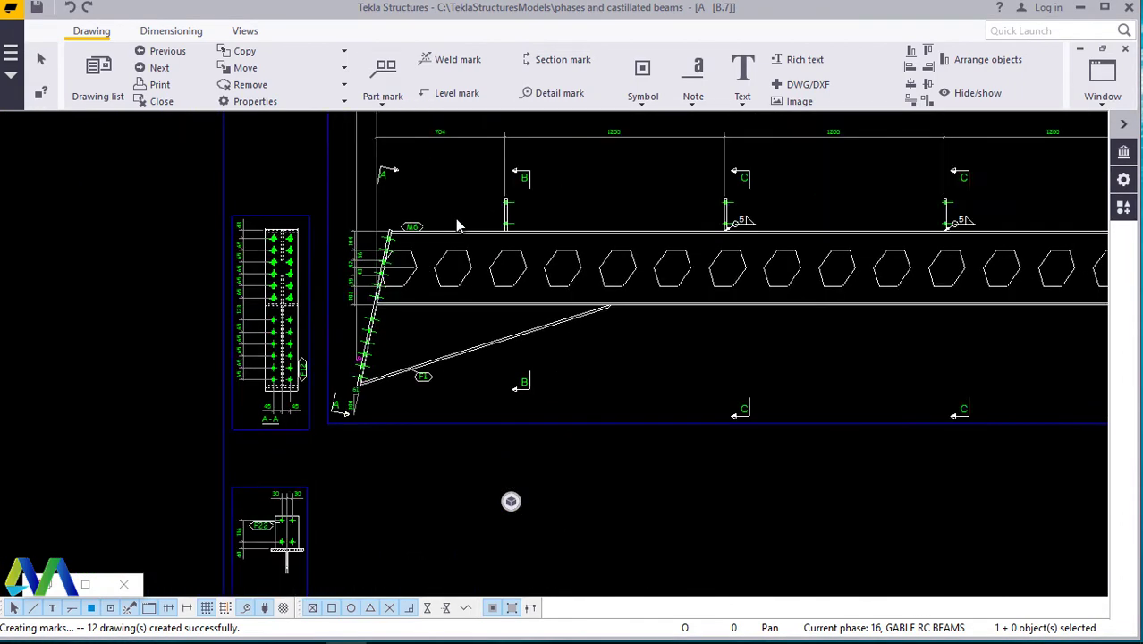
{"action": "scroll", "coordinate": [426, 222], "scroll_direction": "up", "scroll_amount": 6}
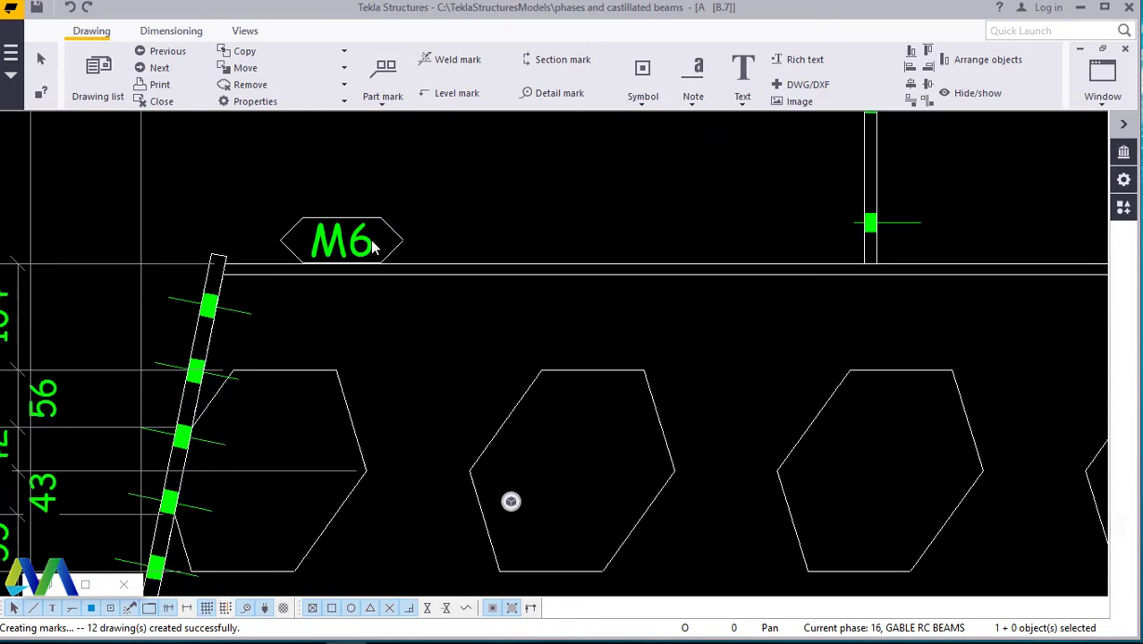
{"action": "scroll", "coordinate": [314, 288], "scroll_direction": "down", "scroll_amount": 6}
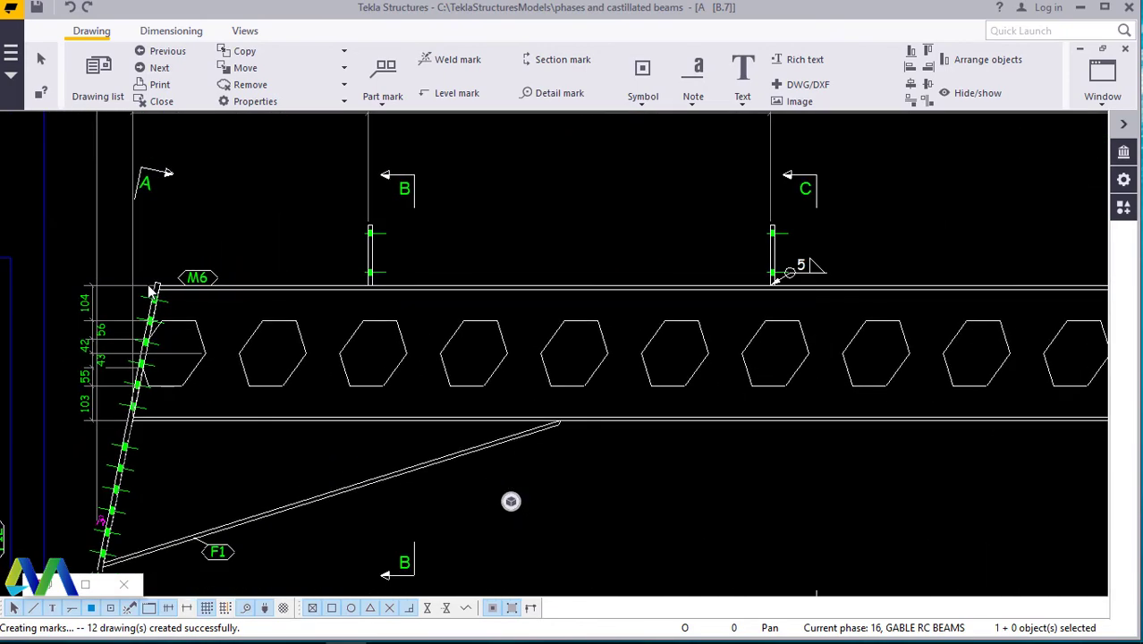
{"action": "scroll", "coordinate": [198, 301], "scroll_direction": "down", "scroll_amount": 3}
{"action": "scroll", "coordinate": [197, 438], "scroll_direction": "up", "scroll_amount": 6}
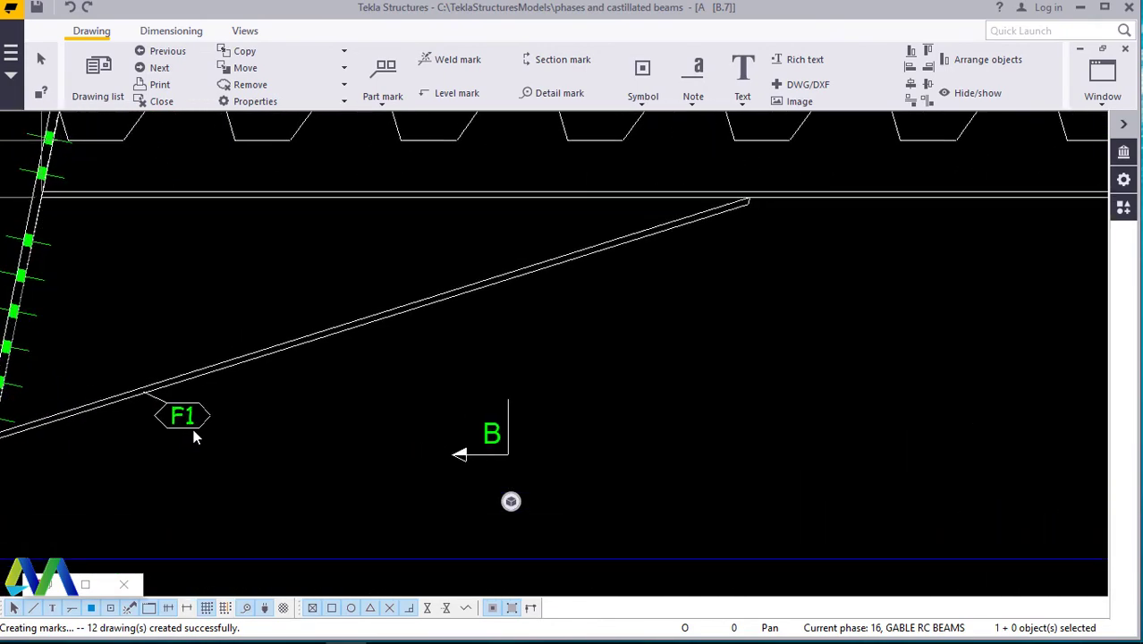
{"action": "scroll", "coordinate": [195, 437], "scroll_direction": "down", "scroll_amount": 5}
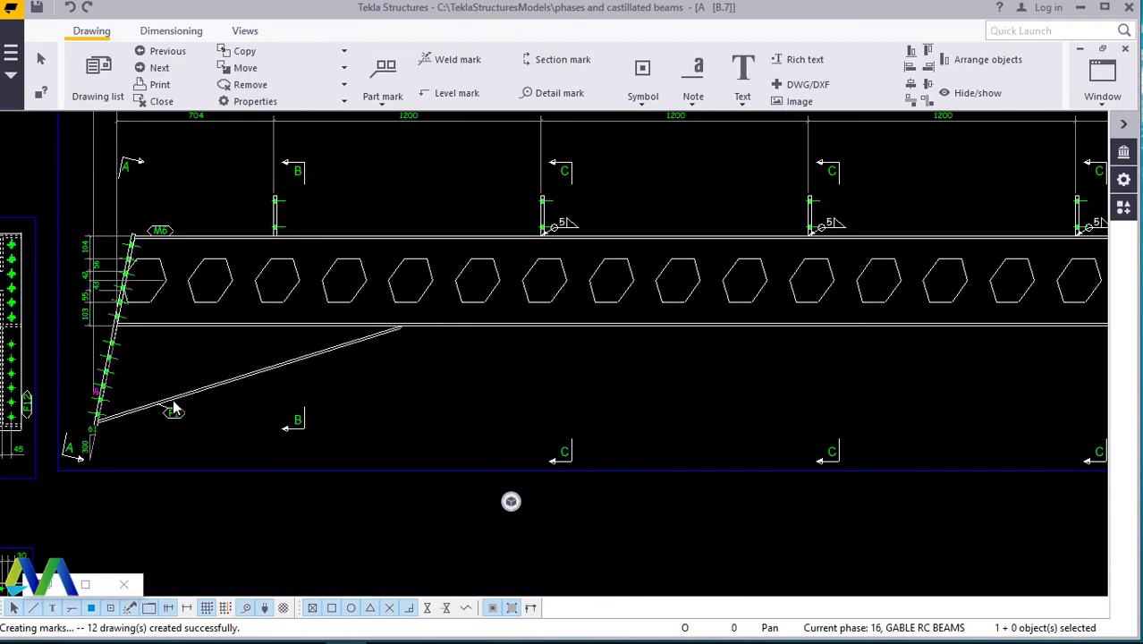
{"action": "scroll", "coordinate": [184, 404], "scroll_direction": "down", "scroll_amount": 3}
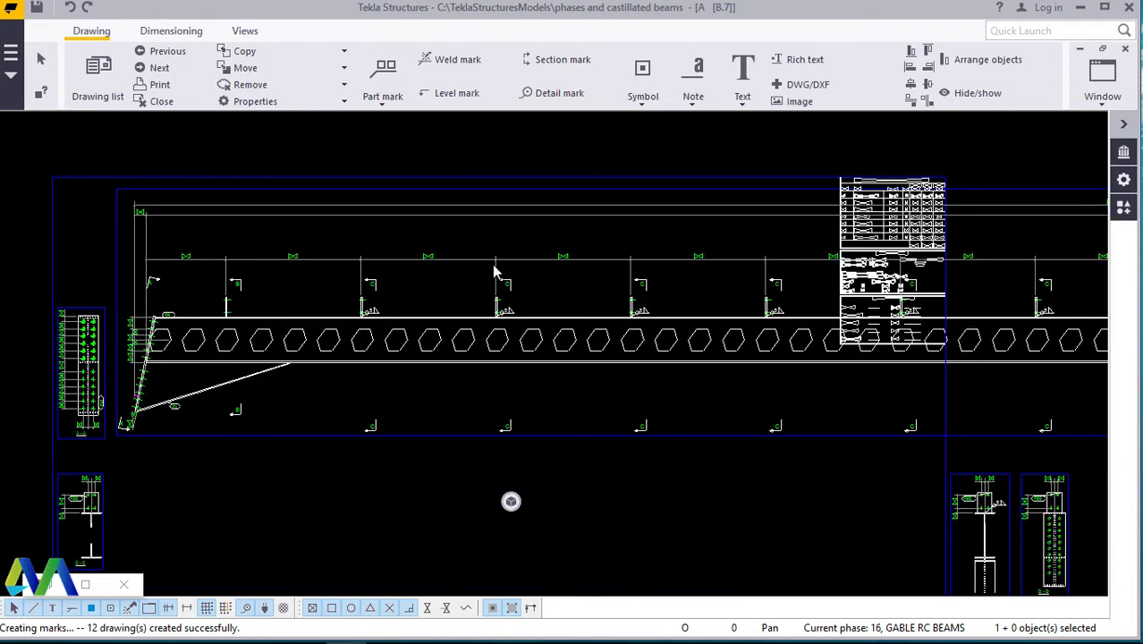
Step: Examine the shop material list for part sizes, quantities, lengths, areas and weights, and see how the tables overlap the beam view
{"action": "scroll", "coordinate": [854, 257], "scroll_direction": "up", "scroll_amount": 6}
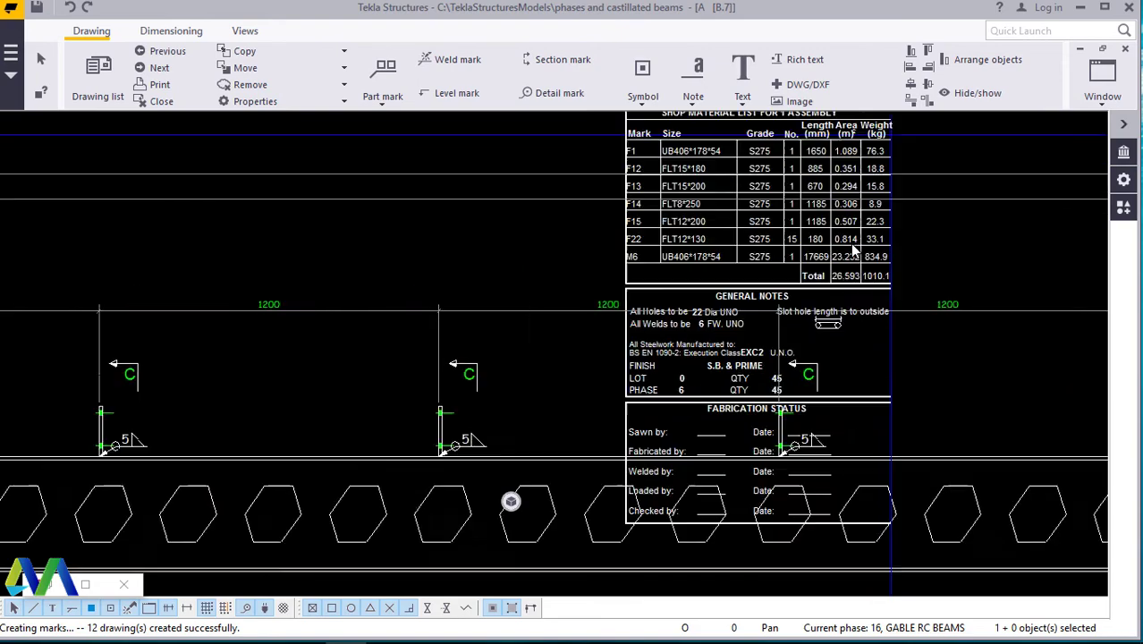
{"action": "scroll", "coordinate": [671, 342], "scroll_direction": "down", "scroll_amount": 3}
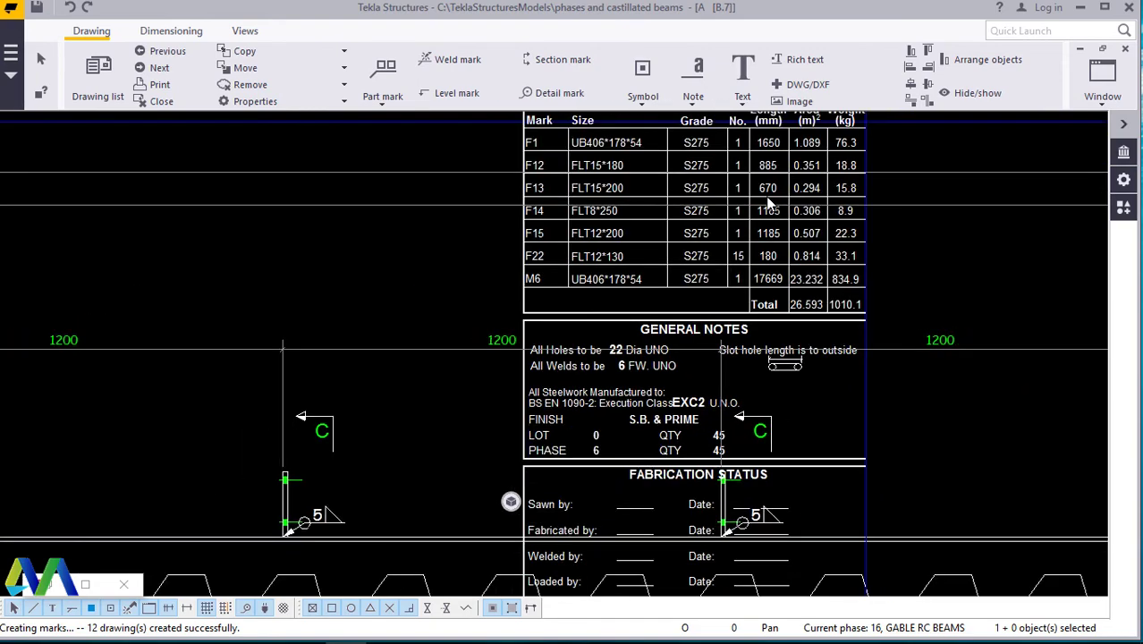
{"action": "scroll", "coordinate": [675, 372], "scroll_direction": "up", "scroll_amount": 3}
{"action": "scroll", "coordinate": [762, 219], "scroll_direction": "down", "scroll_amount": 2}
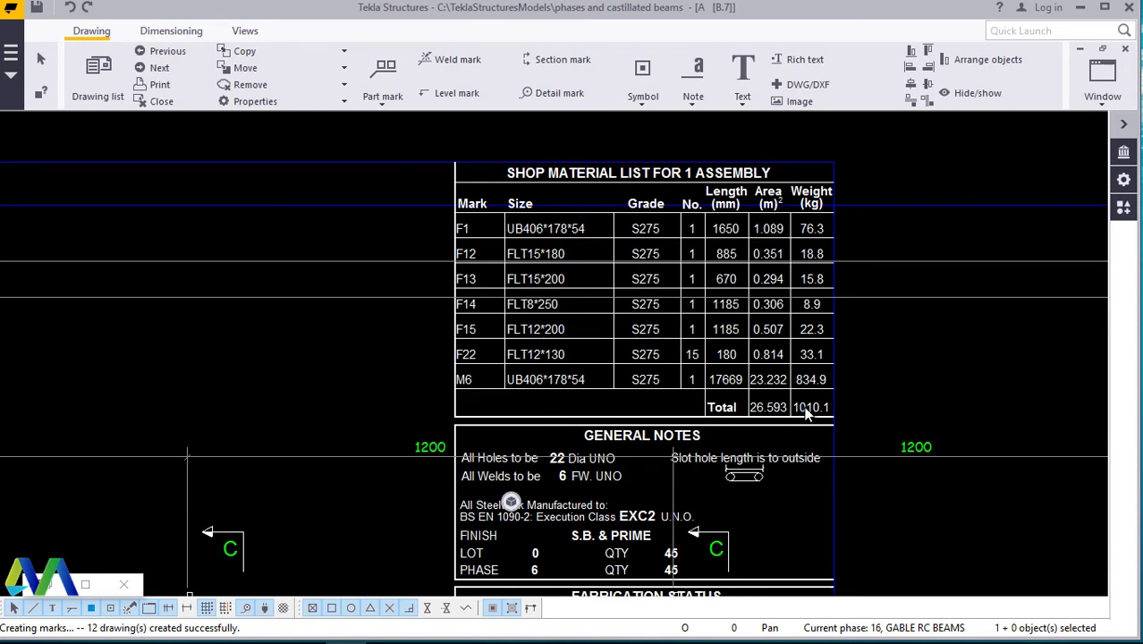
{"action": "scroll", "coordinate": [805, 412], "scroll_direction": "up", "scroll_amount": 5}
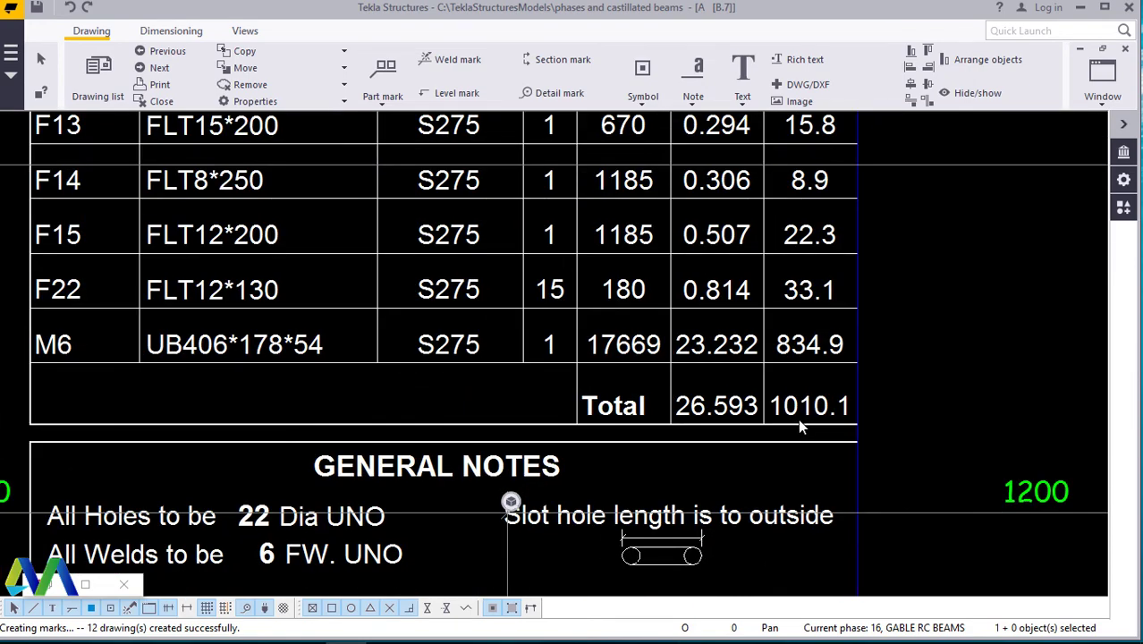
{"action": "scroll", "coordinate": [800, 427], "scroll_direction": "up", "scroll_amount": 1}
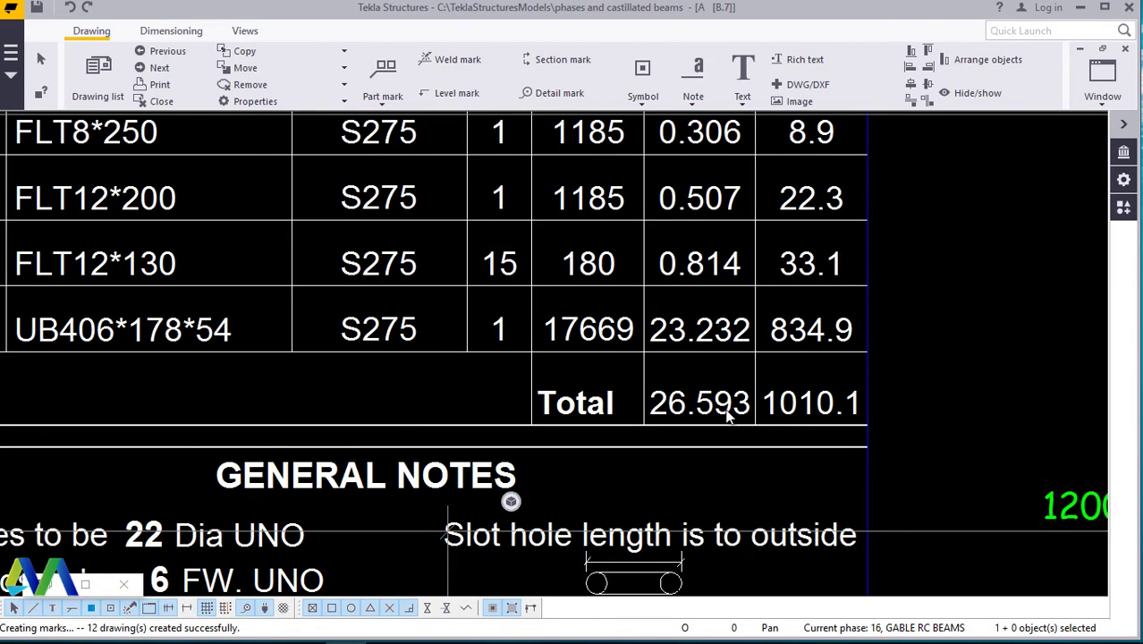
{"action": "scroll", "coordinate": [734, 420], "scroll_direction": "down", "scroll_amount": 6}
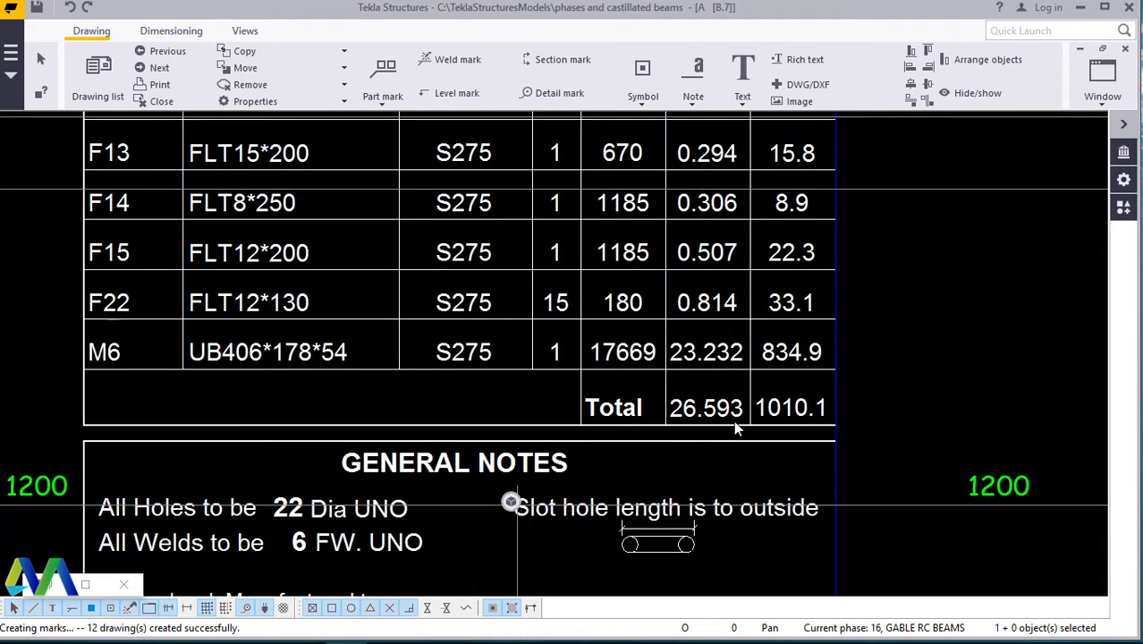
{"action": "scroll", "coordinate": [743, 416], "scroll_direction": "up", "scroll_amount": 1}
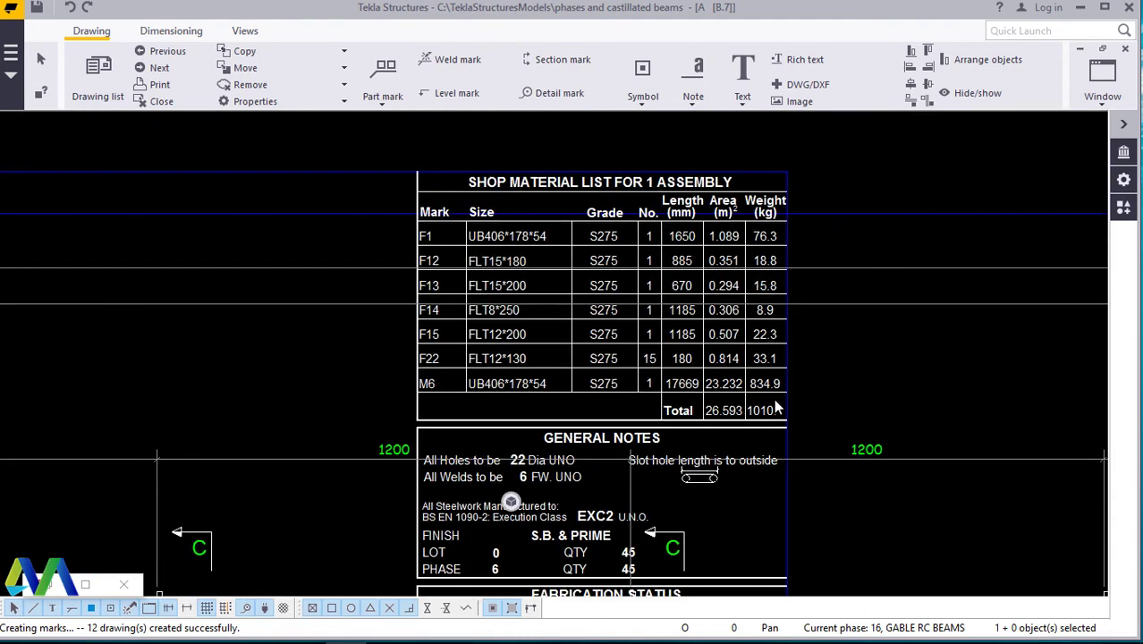
{"action": "scroll", "coordinate": [756, 427], "scroll_direction": "up", "scroll_amount": 2}
{"action": "scroll", "coordinate": [757, 429], "scroll_direction": "up", "scroll_amount": 1}
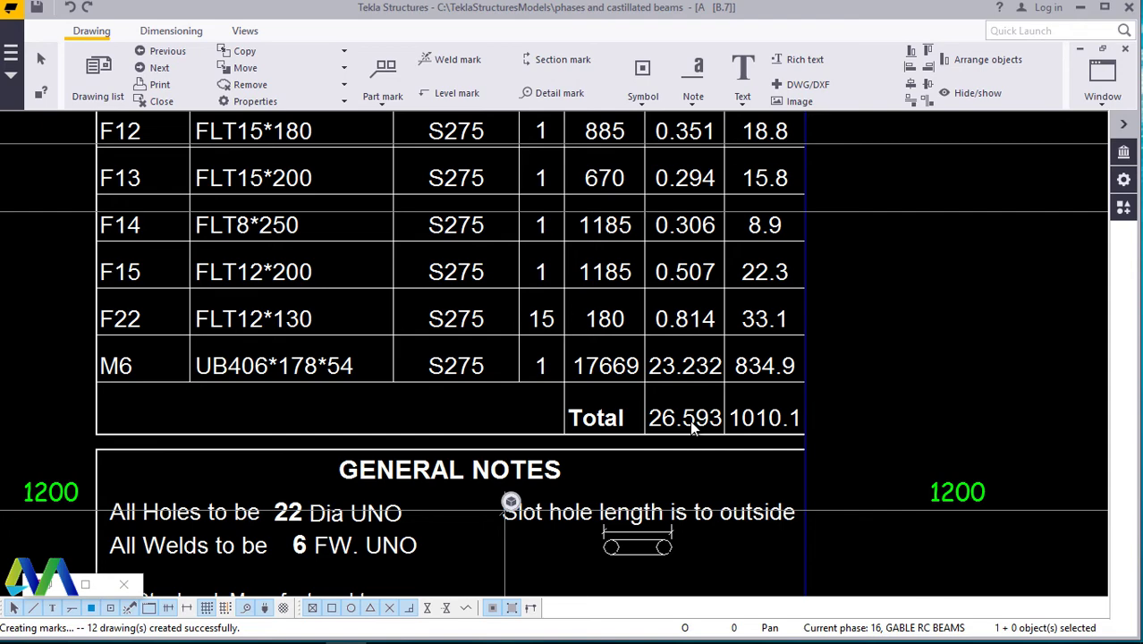
{"action": "scroll", "coordinate": [690, 421], "scroll_direction": "down", "scroll_amount": 4}
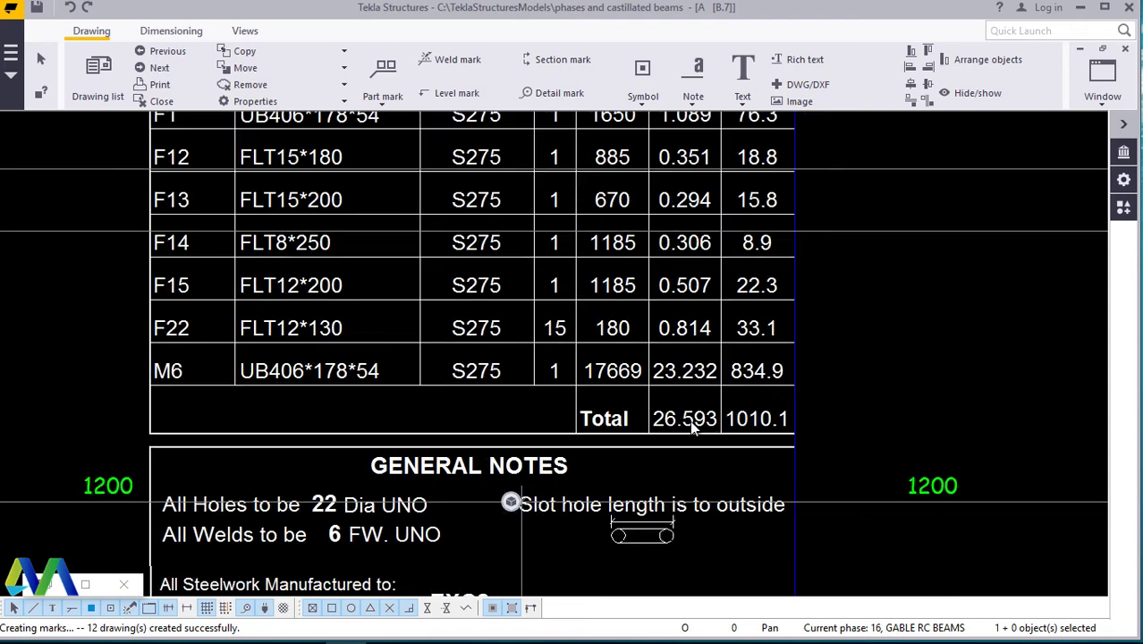
{"action": "scroll", "coordinate": [690, 280], "scroll_direction": "up", "scroll_amount": 1}
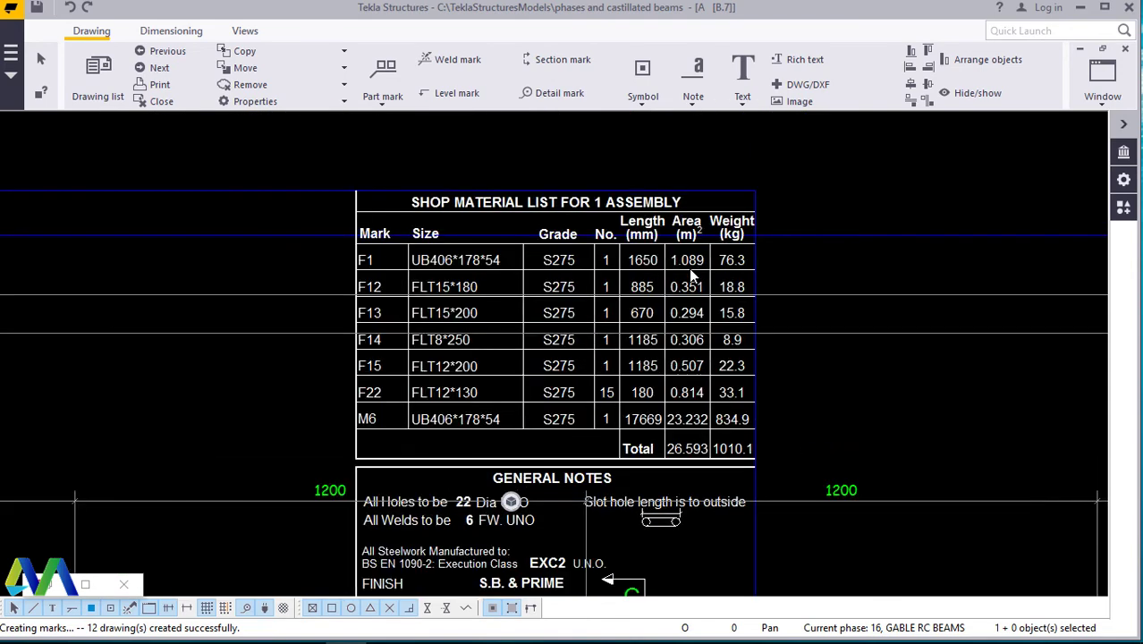
{"action": "scroll", "coordinate": [699, 455], "scroll_direction": "up", "scroll_amount": 2}
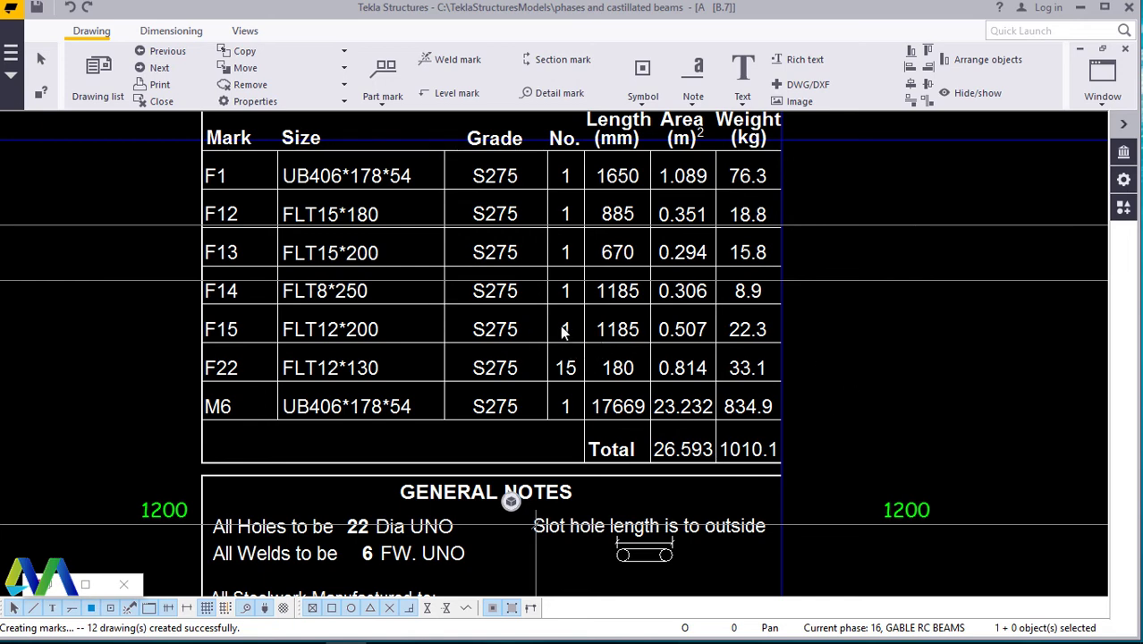
{"action": "scroll", "coordinate": [562, 330], "scroll_direction": "down", "scroll_amount": 8}
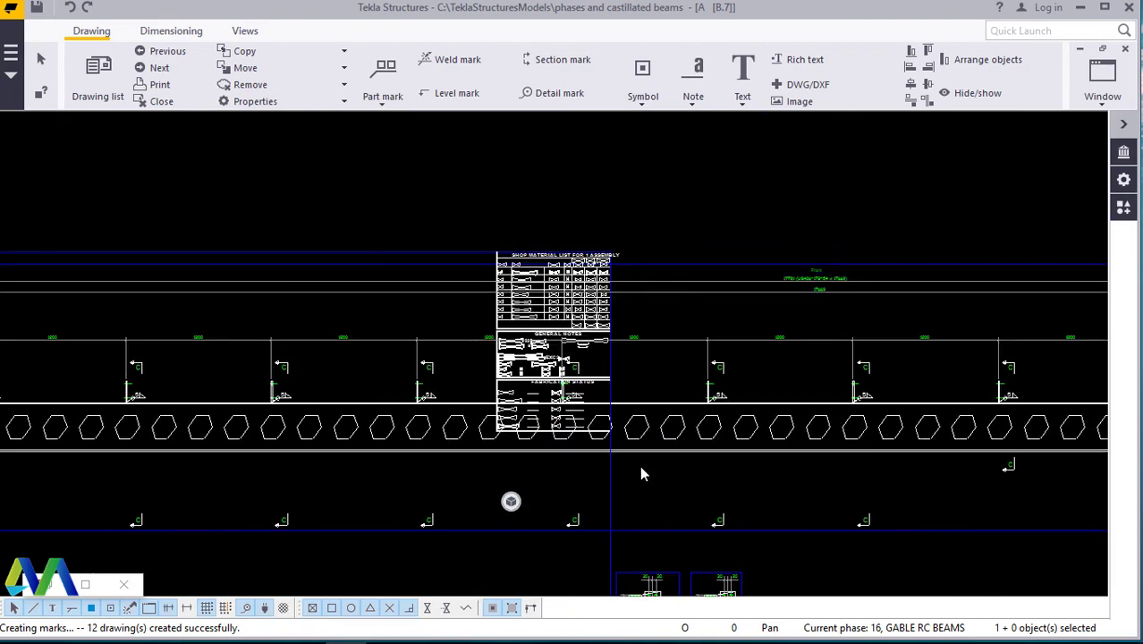
{"action": "scroll", "coordinate": [633, 479], "scroll_direction": "down", "scroll_amount": 2}
{"action": "scroll", "coordinate": [614, 456], "scroll_direction": "down", "scroll_amount": 2}
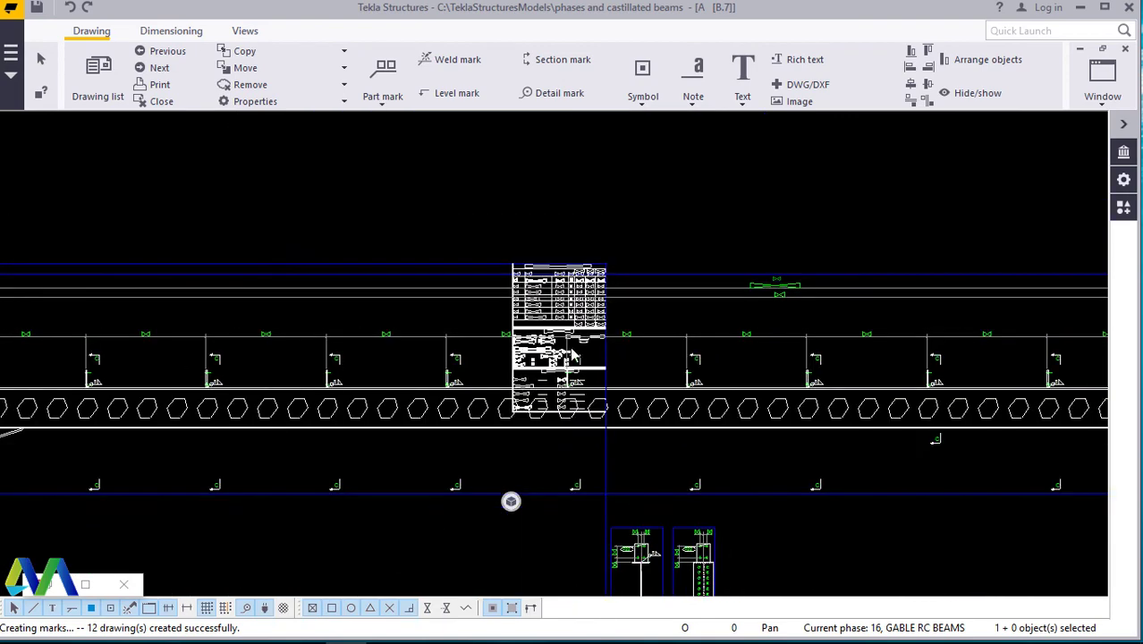
Step: Set the layout to A0 in the assembly drawing's layout properties
{"action": "scroll", "coordinate": [711, 392], "scroll_direction": "up", "scroll_amount": 5}
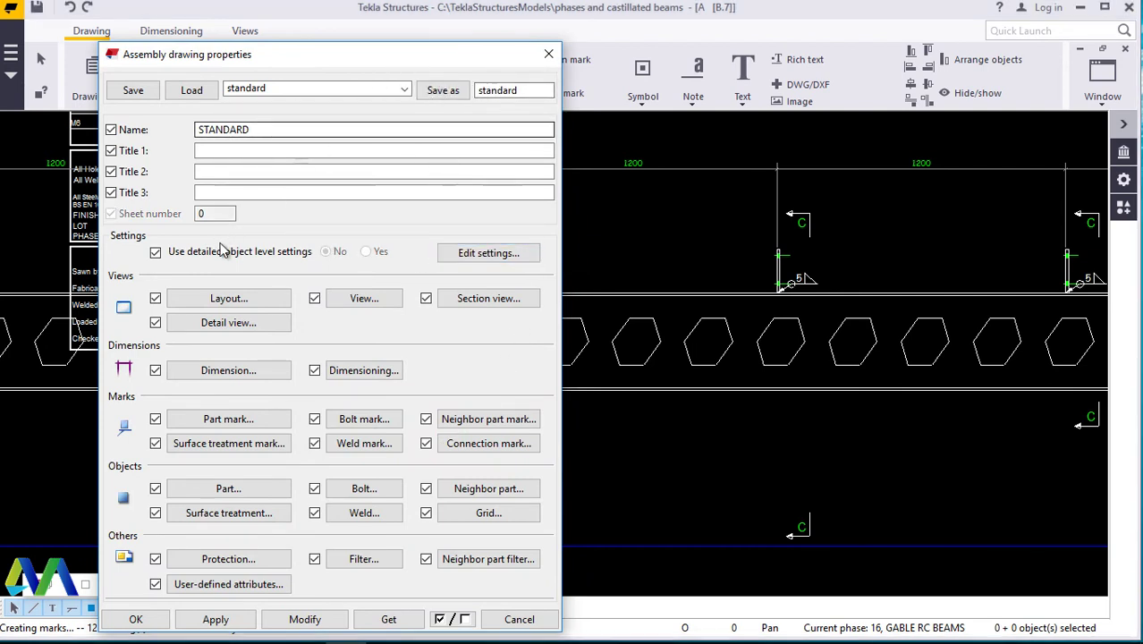
{"action": "left_click", "coordinate": [263, 299]}
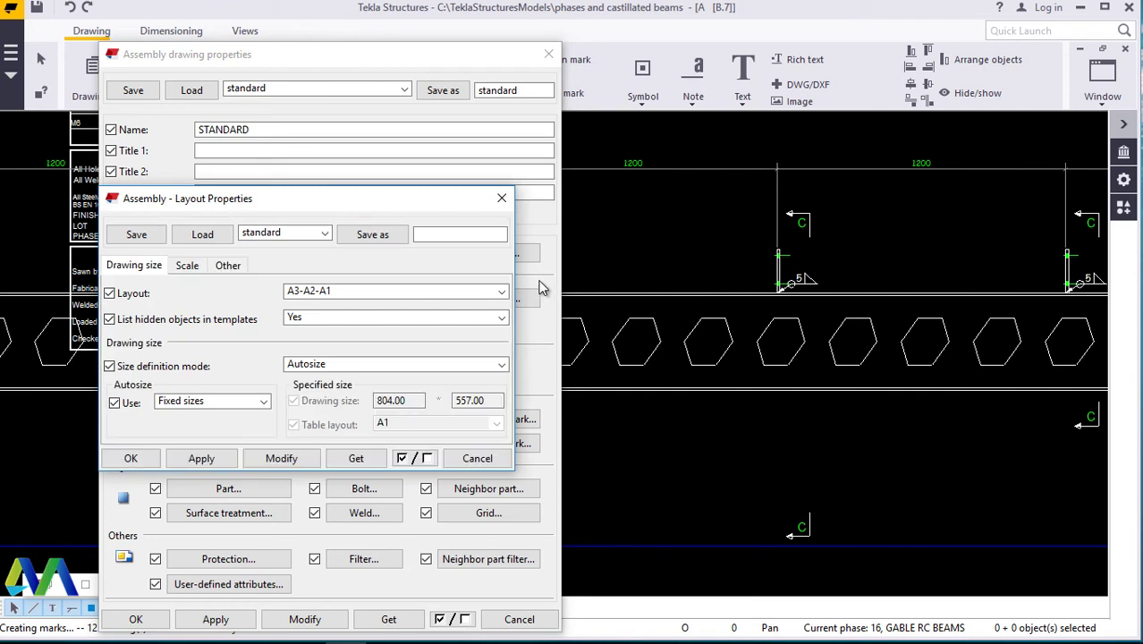
{"action": "left_click", "coordinate": [501, 291]}
{"action": "scroll", "coordinate": [473, 265], "scroll_direction": "up", "scroll_amount": 1}
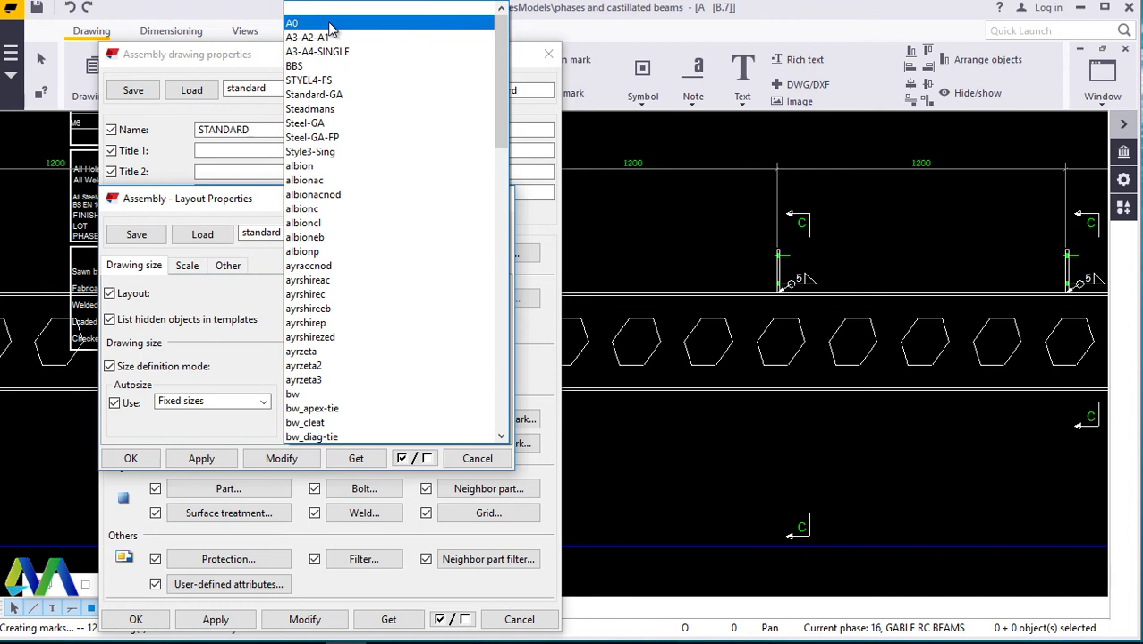
{"action": "left_click", "coordinate": [330, 23]}
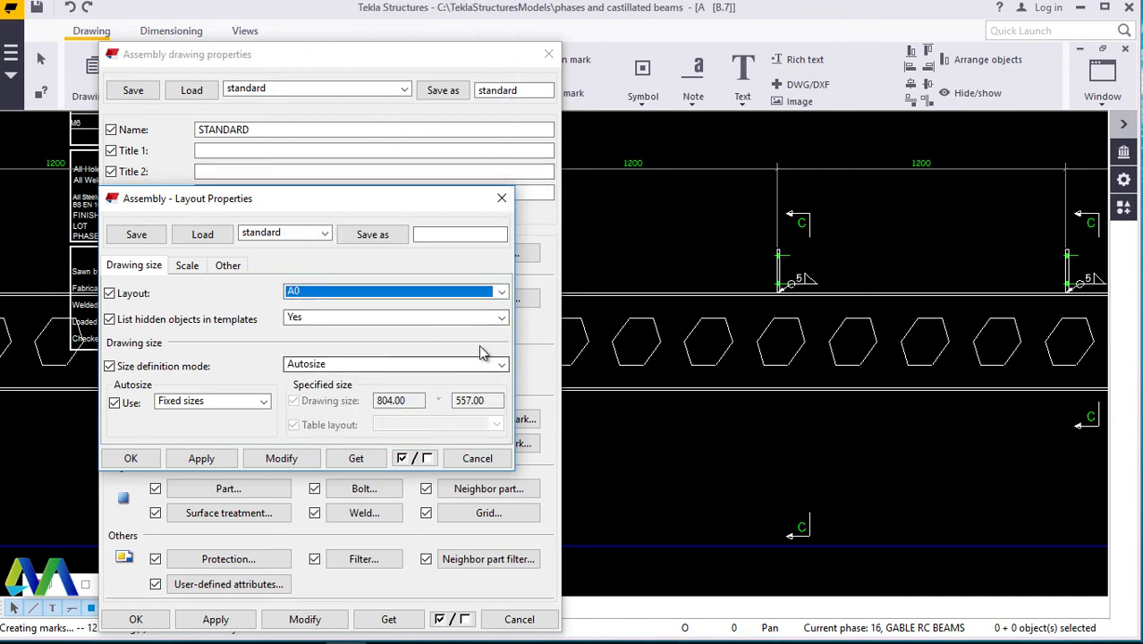
Step: Switch the size definition mode to Specified size and set the drawing size to 1200 by 1000
{"action": "left_click", "coordinate": [501, 319]}
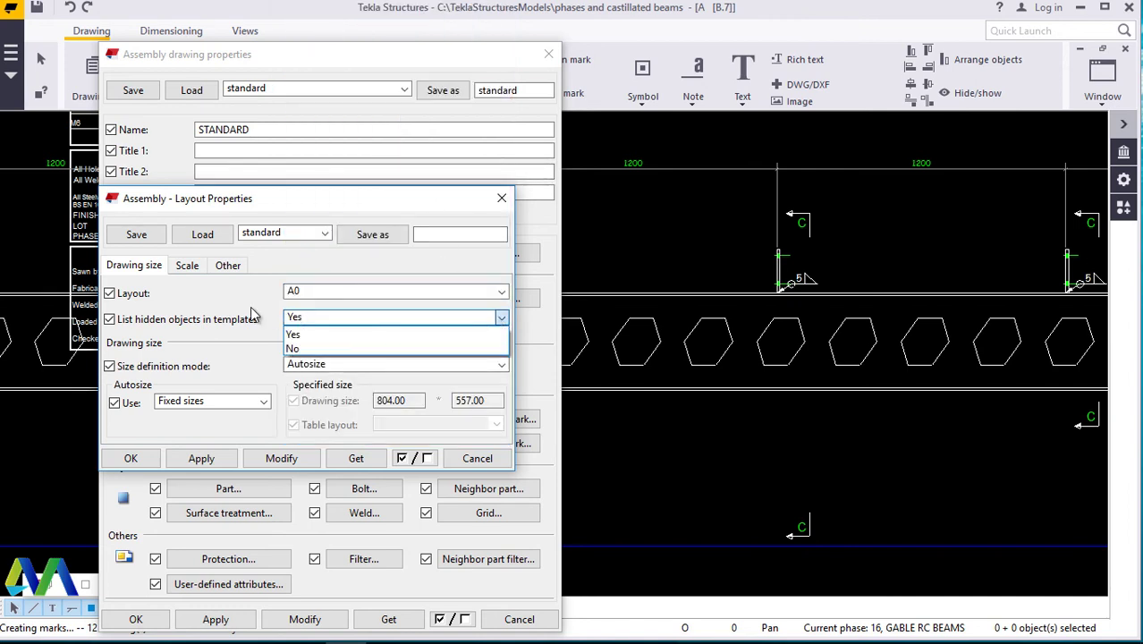
{"action": "left_click", "coordinate": [315, 210]}
{"action": "left_click_drag", "start_coordinate": [375, 204], "coordinate": [386, 123]}
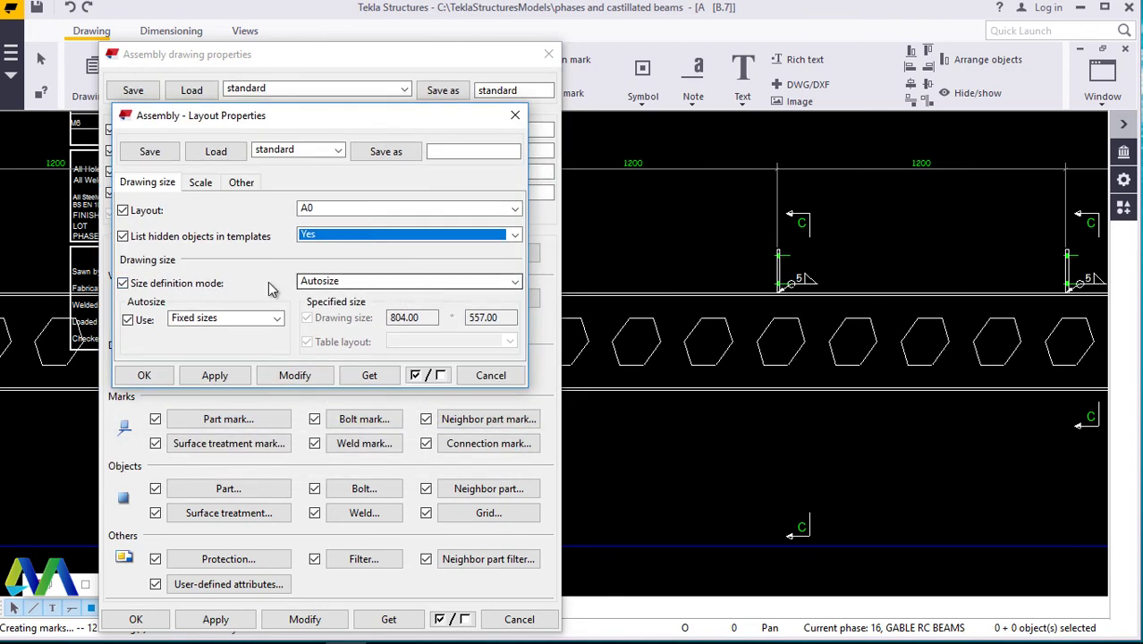
{"action": "left_click", "coordinate": [451, 285]}
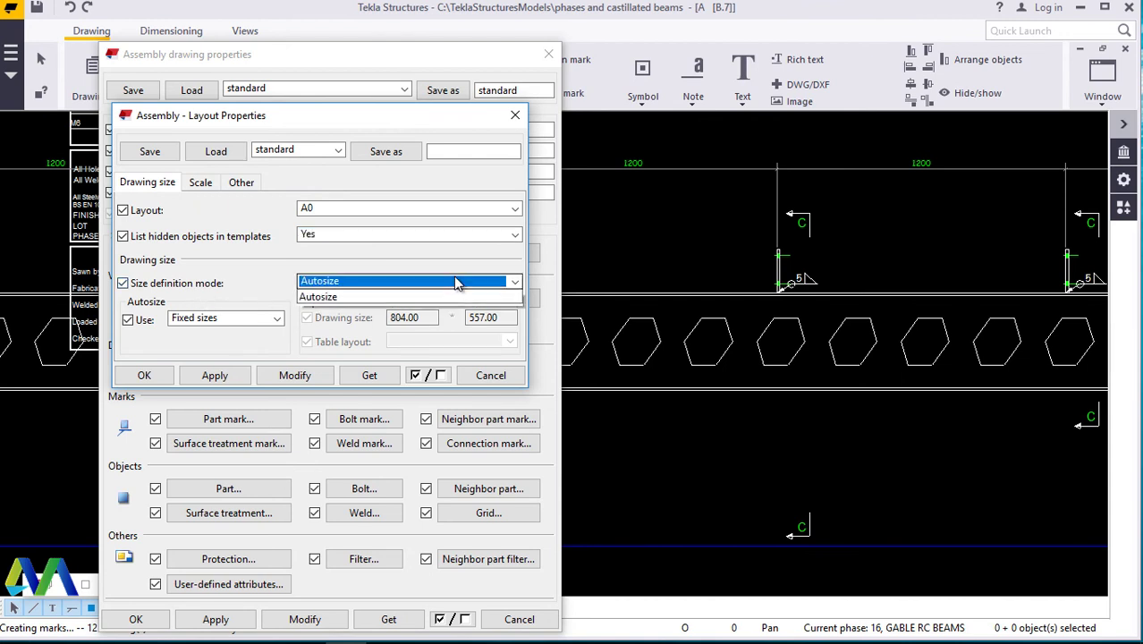
{"action": "left_click", "coordinate": [385, 297]}
{"action": "left_click", "coordinate": [410, 318]}
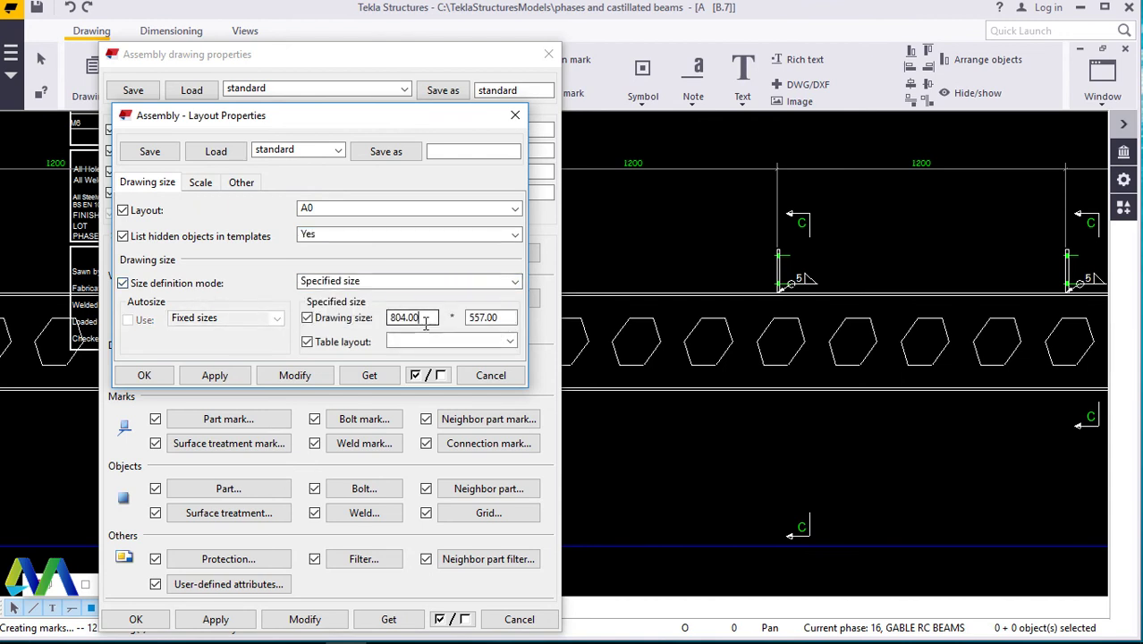
{"action": "double_click", "coordinate": [393, 319]}
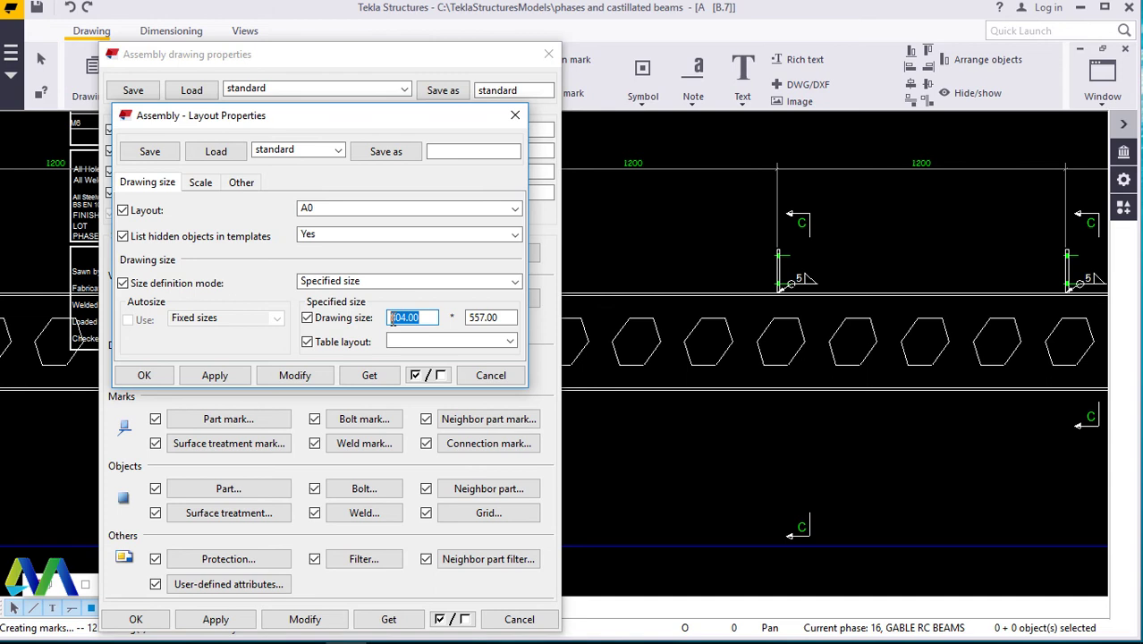
{"action": "type", "text": "1200"}
{"action": "left_click_drag", "start_coordinate": [501, 318], "coordinate": [470, 319]}
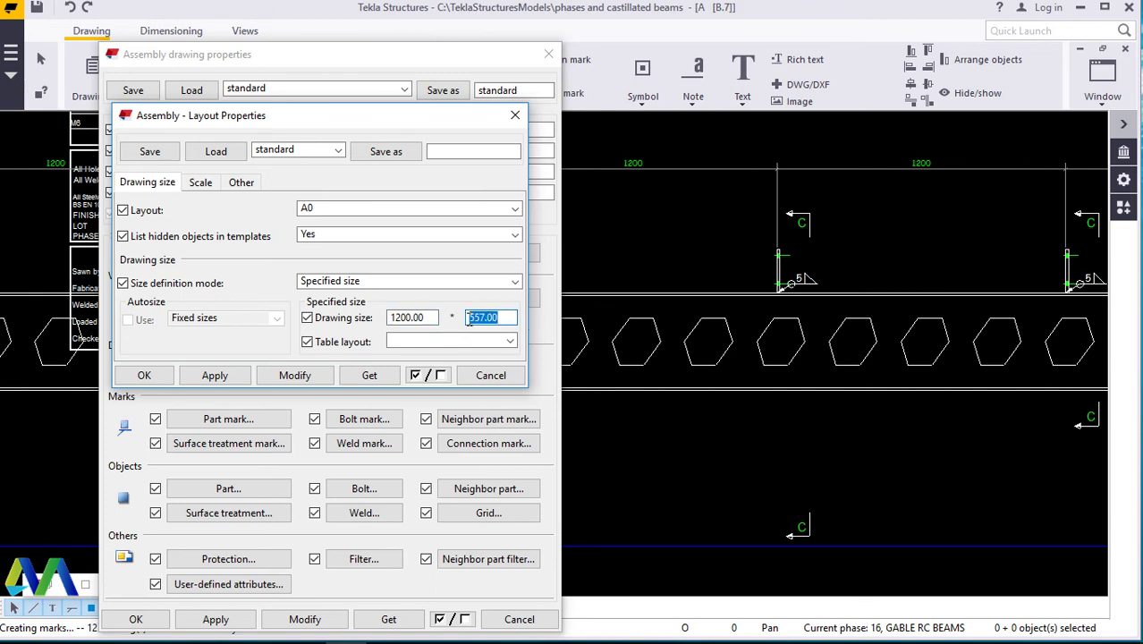
{"action": "type", "text": "1000"}
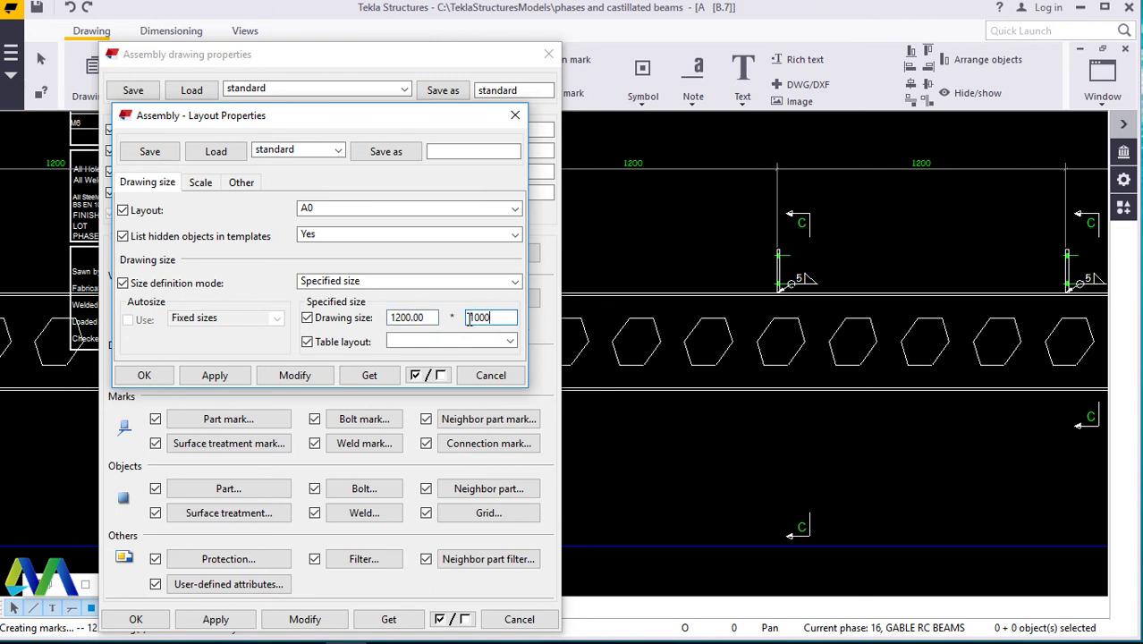
Step: Set the table layout to A0, modify the open drawing with these layout properties, and close both property dialogs
{"action": "left_click", "coordinate": [513, 347]}
{"action": "left_click", "coordinate": [418, 372]}
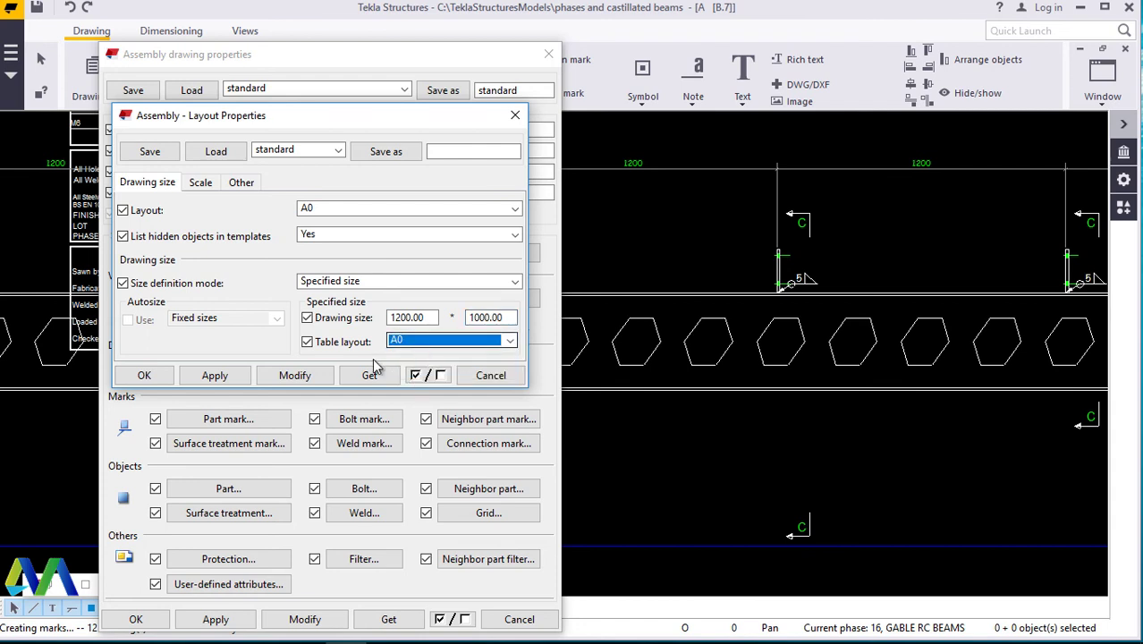
{"action": "left_click", "coordinate": [294, 375]}
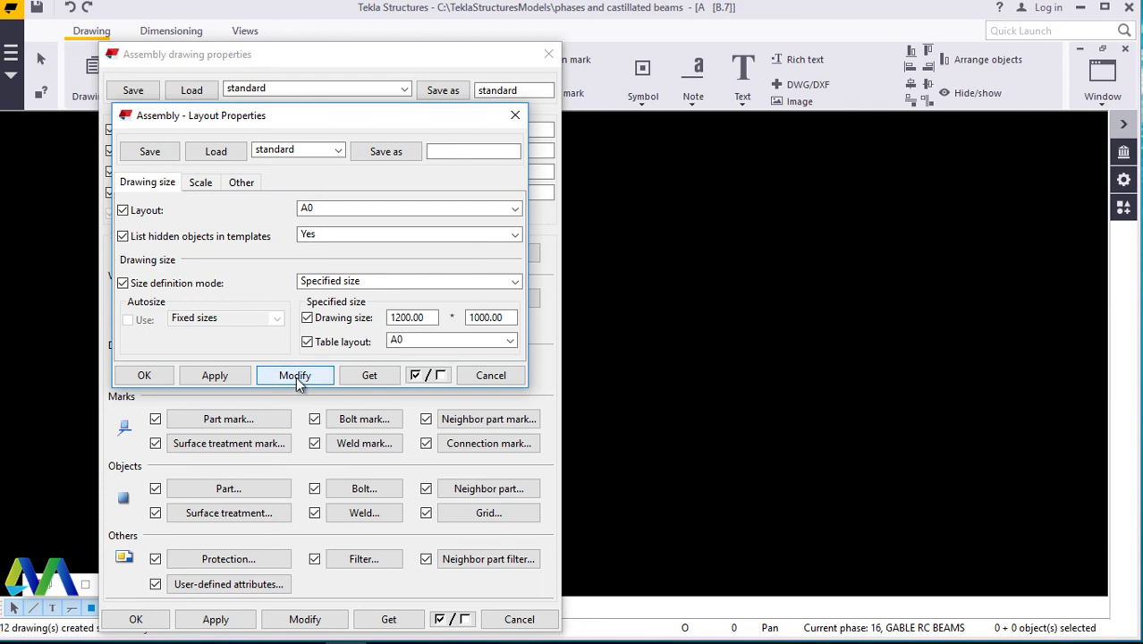
{"action": "left_click", "coordinate": [219, 379]}
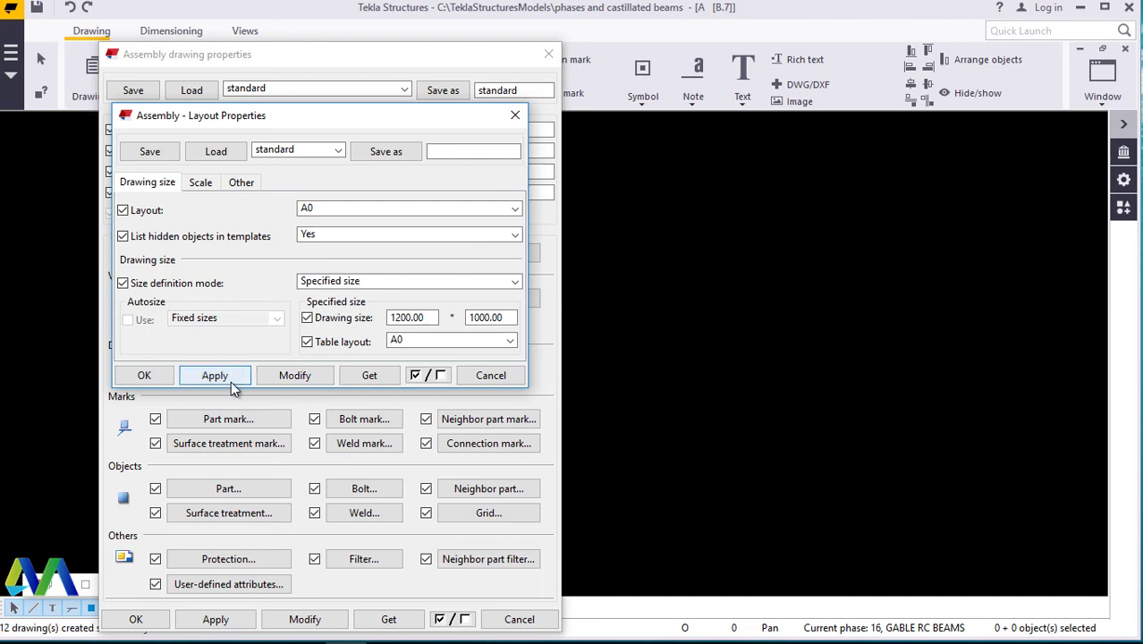
{"action": "left_click", "coordinate": [154, 379]}
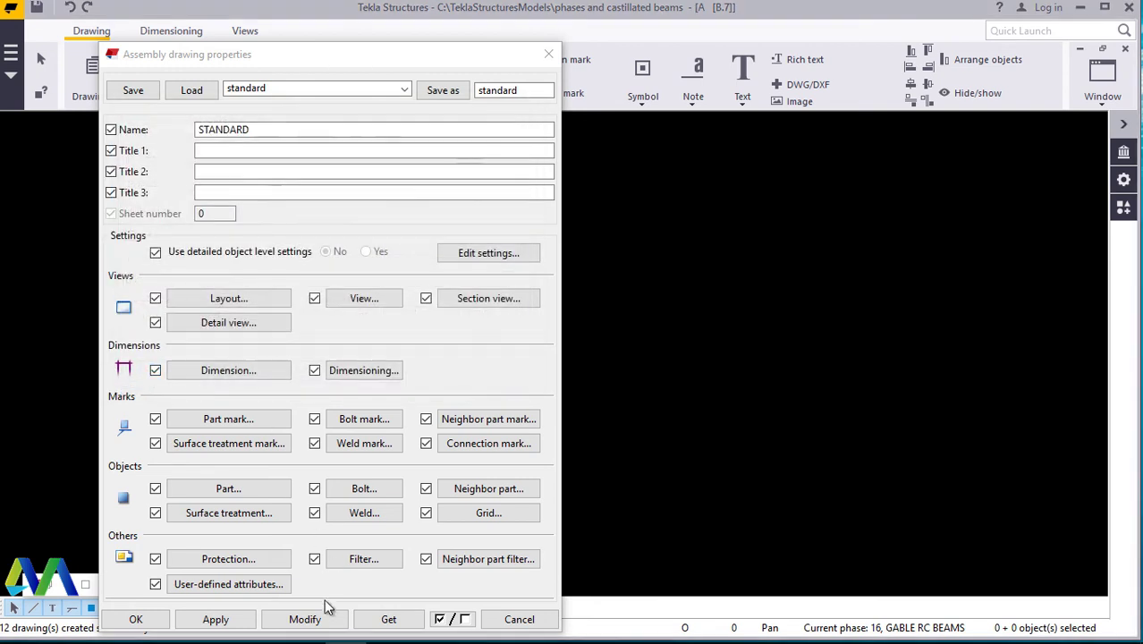
{"action": "left_click", "coordinate": [306, 619]}
{"action": "left_click", "coordinate": [216, 619]}
{"action": "left_click", "coordinate": [135, 619]}
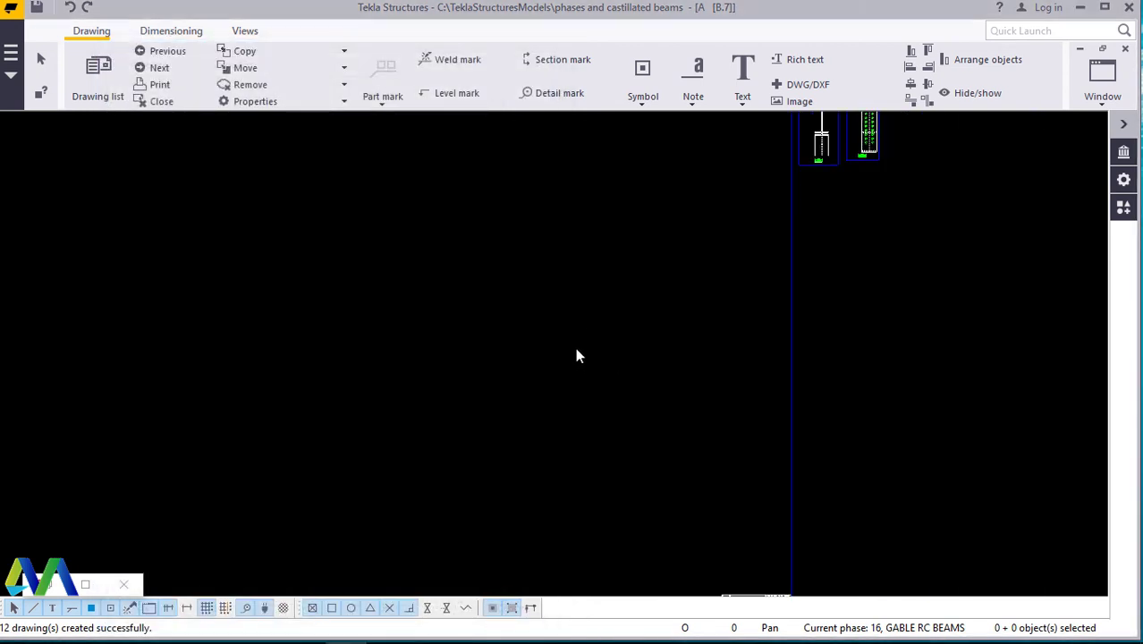
Step: Examine how the beam view, section views and material tables fit within the resized sheet frame
{"action": "scroll", "coordinate": [696, 275], "scroll_direction": "down", "scroll_amount": 3}
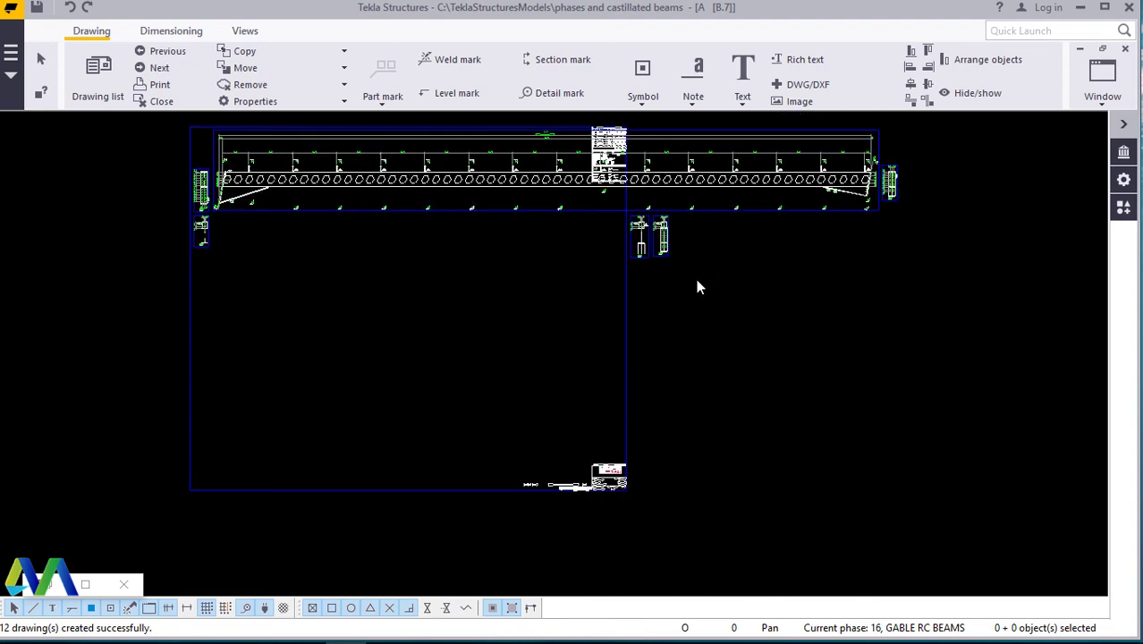
{"action": "scroll", "coordinate": [626, 331], "scroll_direction": "down", "scroll_amount": 3}
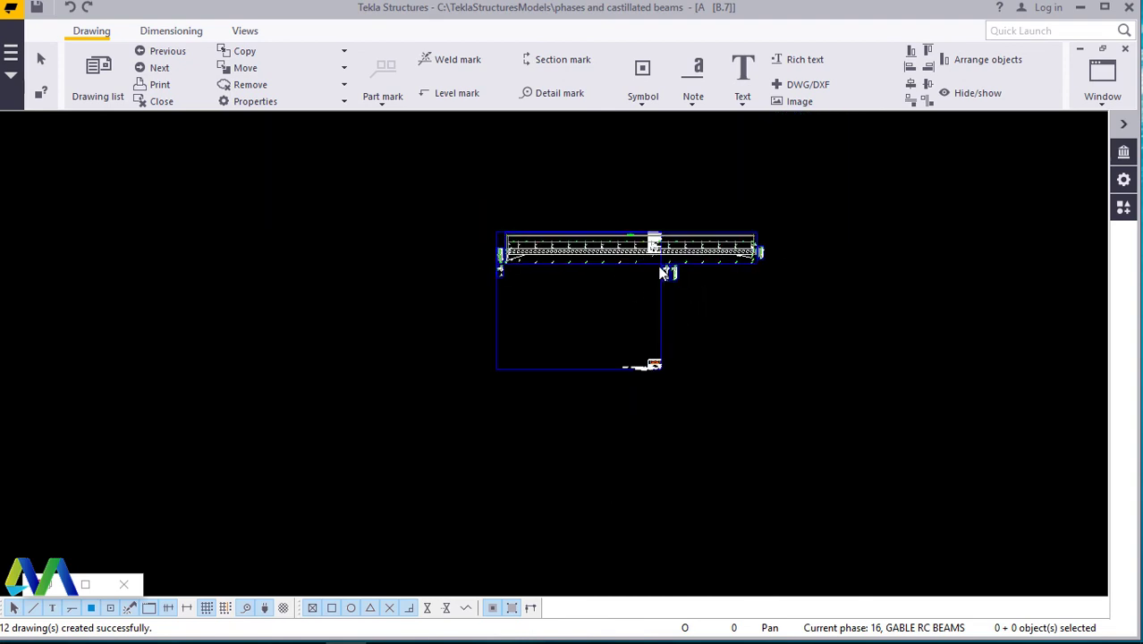
{"action": "scroll", "coordinate": [662, 271], "scroll_direction": "up", "scroll_amount": 1}
{"action": "scroll", "coordinate": [666, 251], "scroll_direction": "up", "scroll_amount": 2}
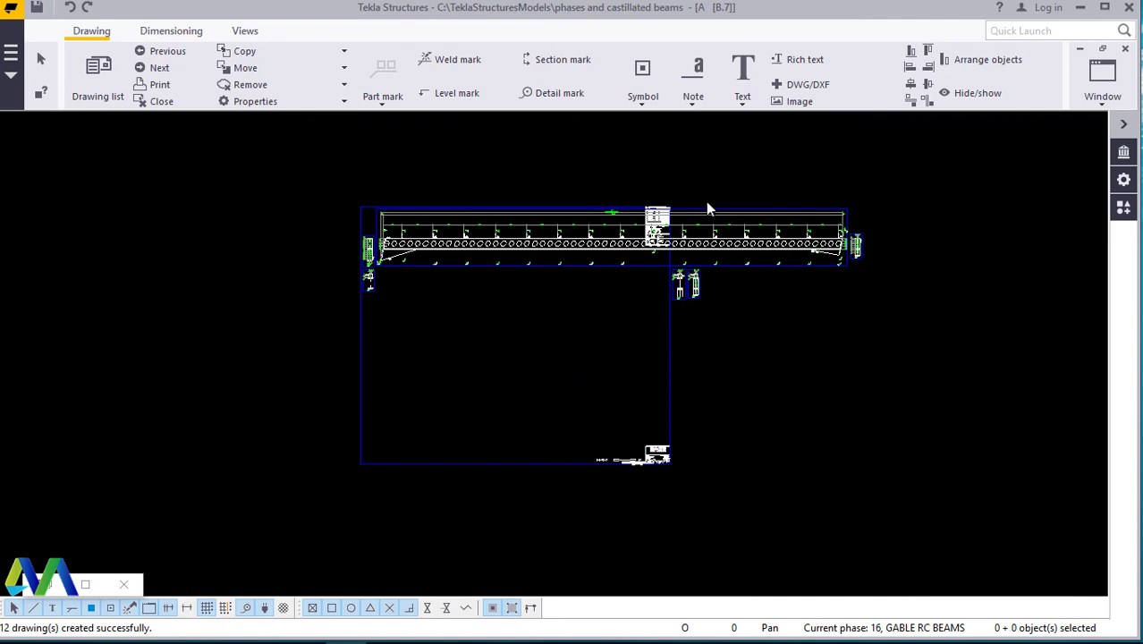
{"action": "scroll", "coordinate": [657, 240], "scroll_direction": "up", "scroll_amount": 1}
{"action": "scroll", "coordinate": [658, 259], "scroll_direction": "up", "scroll_amount": 2}
{"action": "scroll", "coordinate": [572, 304], "scroll_direction": "up", "scroll_amount": 2}
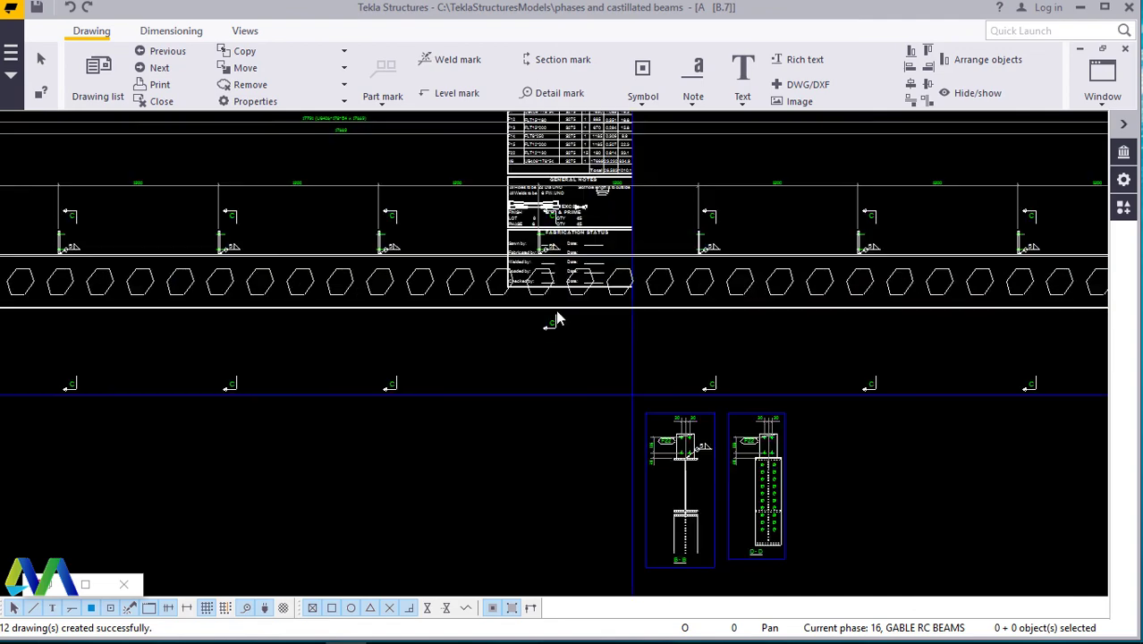
{"action": "scroll", "coordinate": [599, 311], "scroll_direction": "down", "scroll_amount": 1}
{"action": "scroll", "coordinate": [686, 227], "scroll_direction": "down", "scroll_amount": 2}
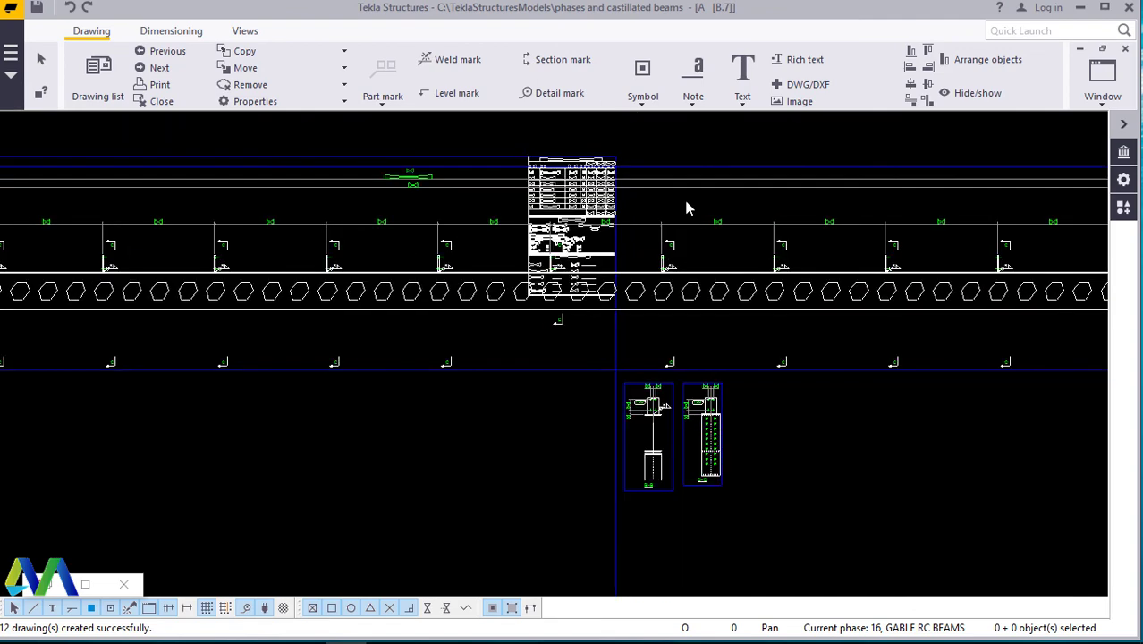
{"action": "scroll", "coordinate": [683, 224], "scroll_direction": "up", "scroll_amount": 2}
{"action": "scroll", "coordinate": [720, 322], "scroll_direction": "up", "scroll_amount": 2}
{"action": "scroll", "coordinate": [734, 337], "scroll_direction": "up", "scroll_amount": 2}
{"action": "scroll", "coordinate": [703, 327], "scroll_direction": "up", "scroll_amount": 2}
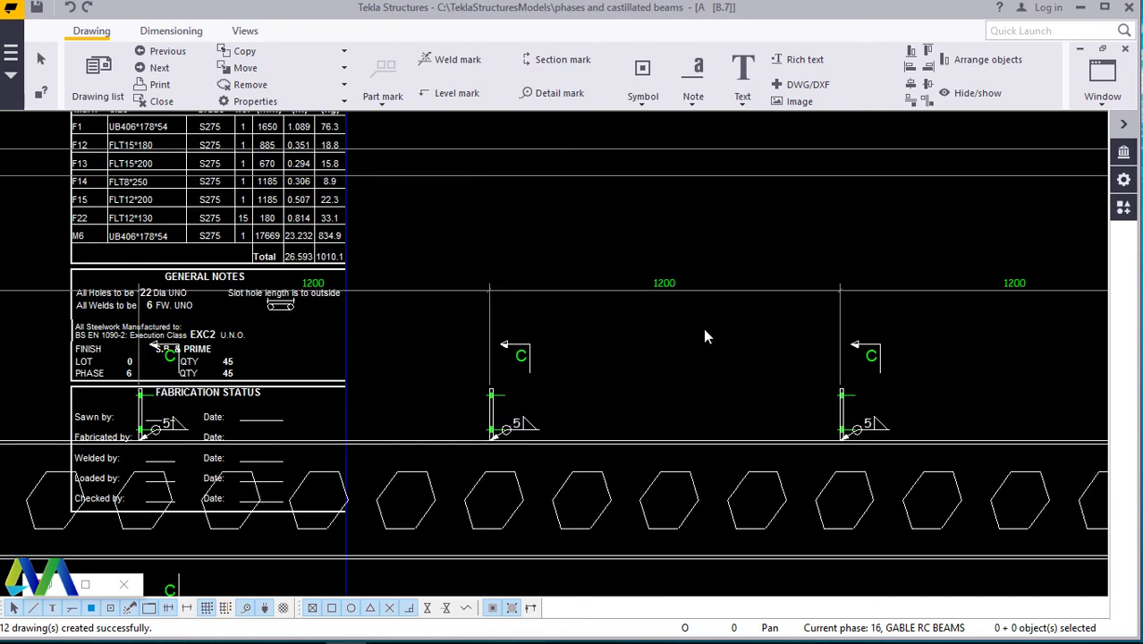
{"action": "scroll", "coordinate": [488, 284], "scroll_direction": "up", "scroll_amount": 1}
{"action": "scroll", "coordinate": [472, 272], "scroll_direction": "down", "scroll_amount": 3}
{"action": "scroll", "coordinate": [518, 277], "scroll_direction": "down", "scroll_amount": 1}
{"action": "scroll", "coordinate": [805, 394], "scroll_direction": "down", "scroll_amount": 1}
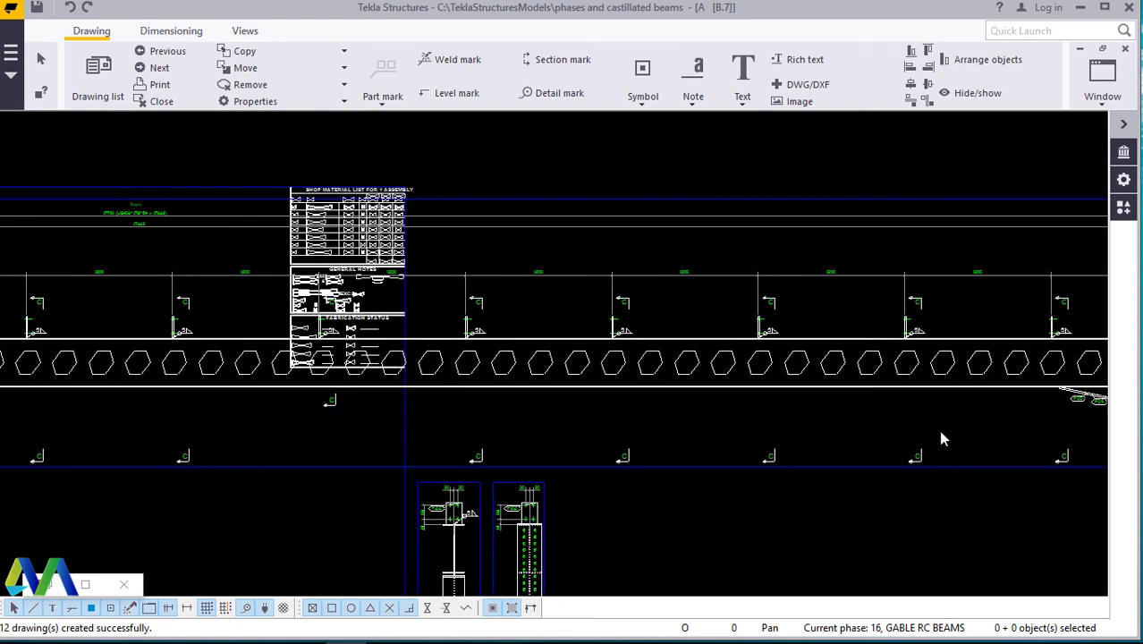
Step: Examine the dimensions, part marks and section marks at the haunched beam end beside section E-E
{"action": "scroll", "coordinate": [976, 467], "scroll_direction": "up", "scroll_amount": 1}
{"action": "scroll", "coordinate": [1018, 407], "scroll_direction": "up", "scroll_amount": 1}
{"action": "scroll", "coordinate": [1030, 393], "scroll_direction": "up", "scroll_amount": 2}
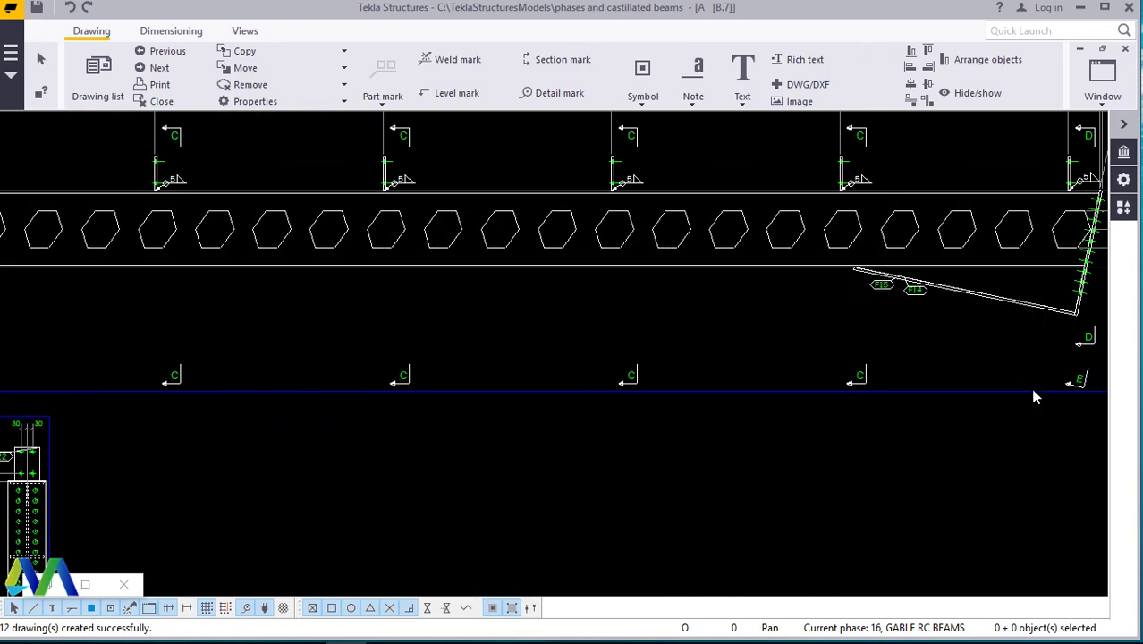
{"action": "scroll", "coordinate": [1024, 401], "scroll_direction": "up", "scroll_amount": 1}
{"action": "scroll", "coordinate": [698, 372], "scroll_direction": "down", "scroll_amount": 2}
{"action": "scroll", "coordinate": [675, 356], "scroll_direction": "down", "scroll_amount": 1}
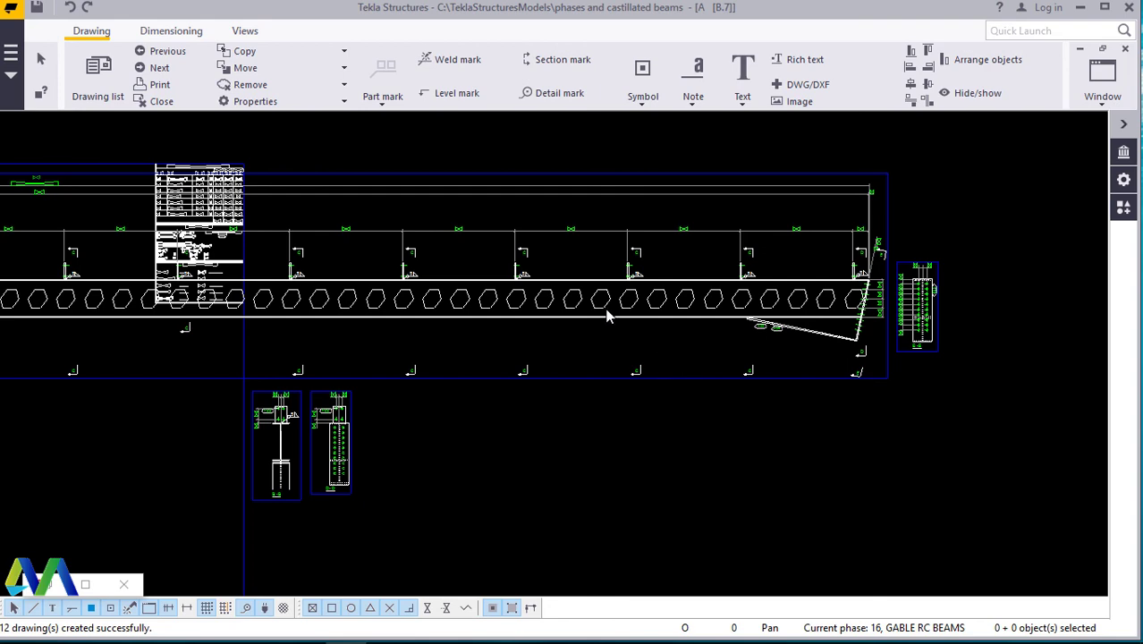
{"action": "scroll", "coordinate": [761, 295], "scroll_direction": "up", "scroll_amount": 1}
{"action": "scroll", "coordinate": [863, 288], "scroll_direction": "up", "scroll_amount": 2}
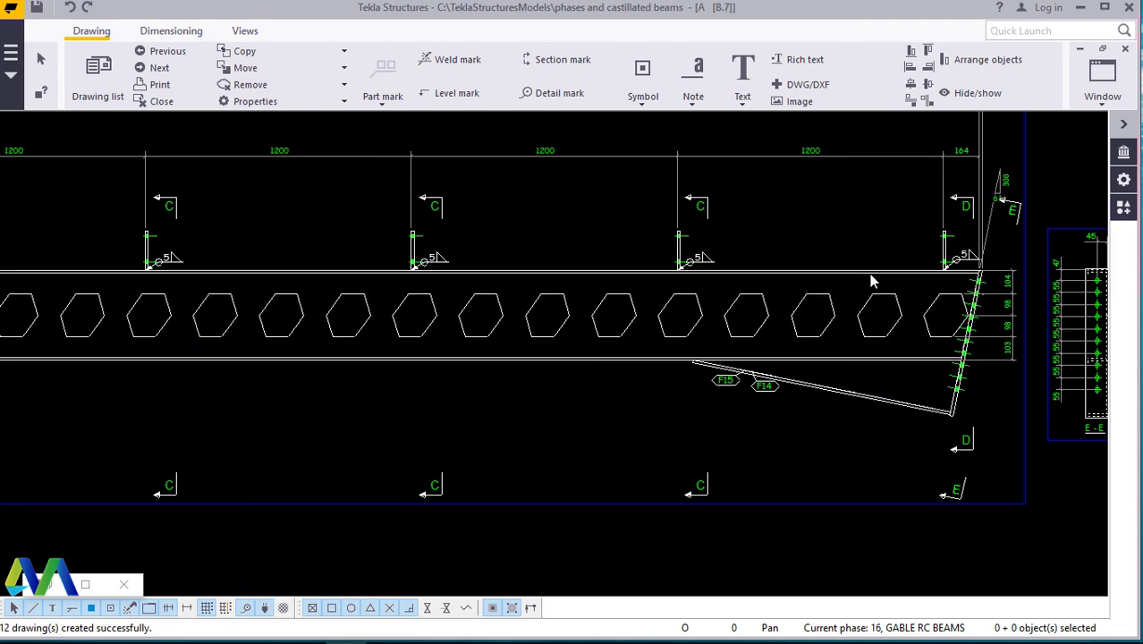
{"action": "scroll", "coordinate": [490, 337], "scroll_direction": "down", "scroll_amount": 2}
{"action": "scroll", "coordinate": [747, 311], "scroll_direction": "up", "scroll_amount": 1}
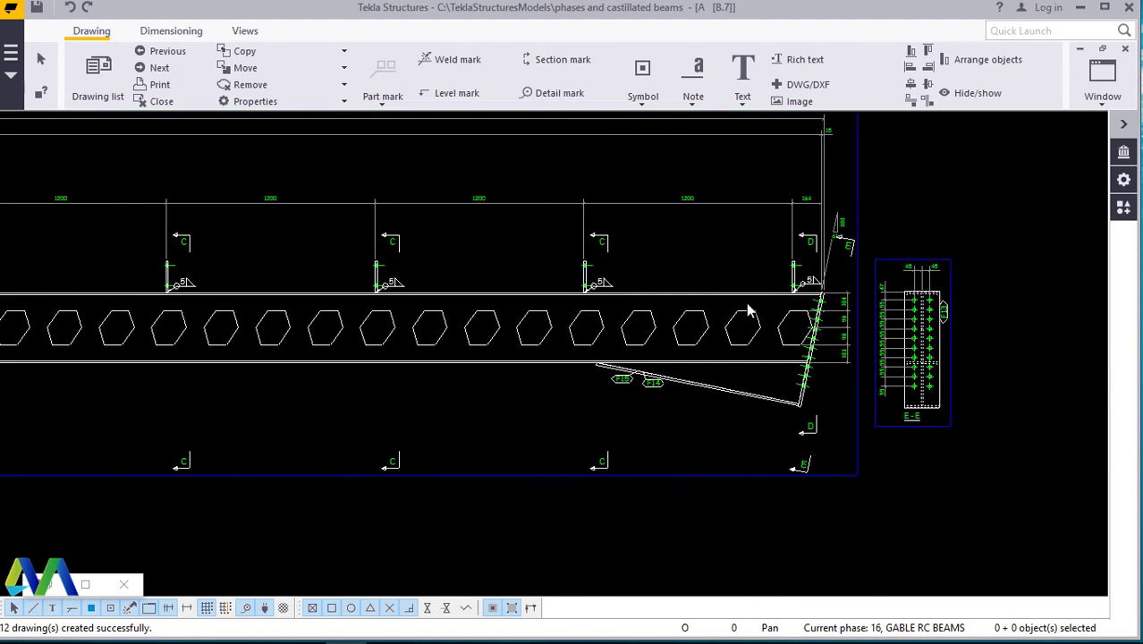
{"action": "scroll", "coordinate": [799, 252], "scroll_direction": "up", "scroll_amount": 2}
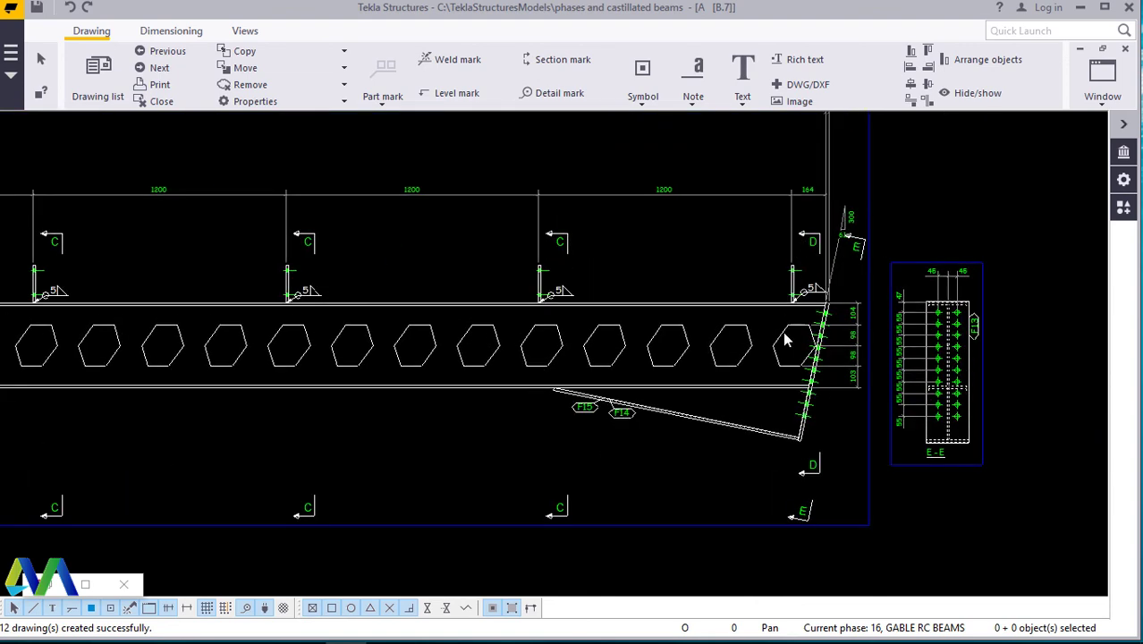